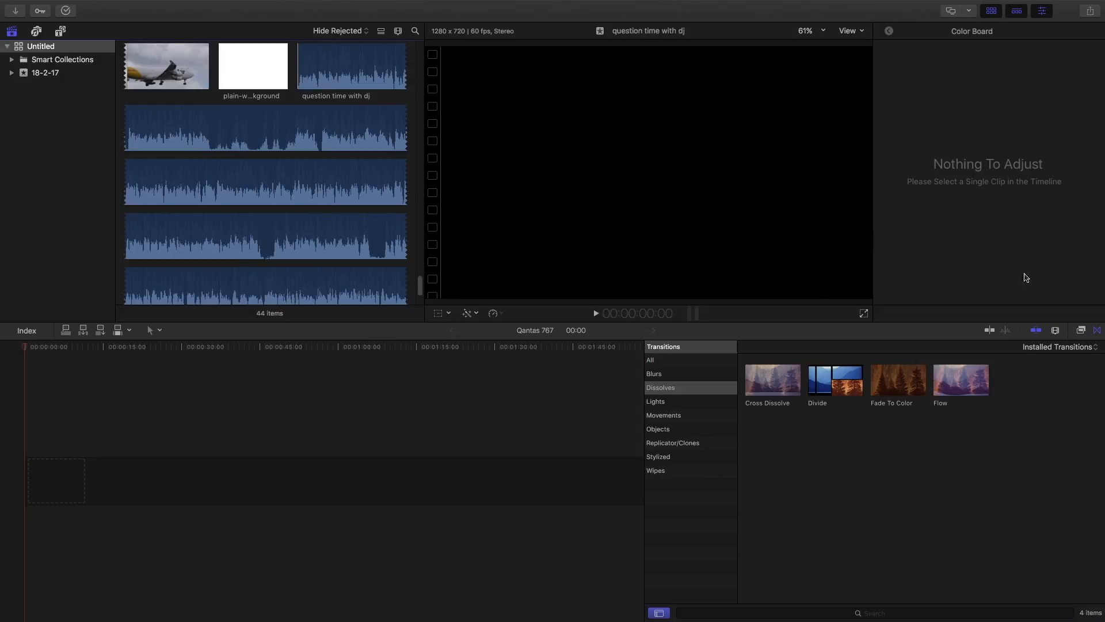
Step: Hide the transitions browser and place the playhead at about 5:50 in the empty Qantas 767 timeline
left_click(1096, 333)
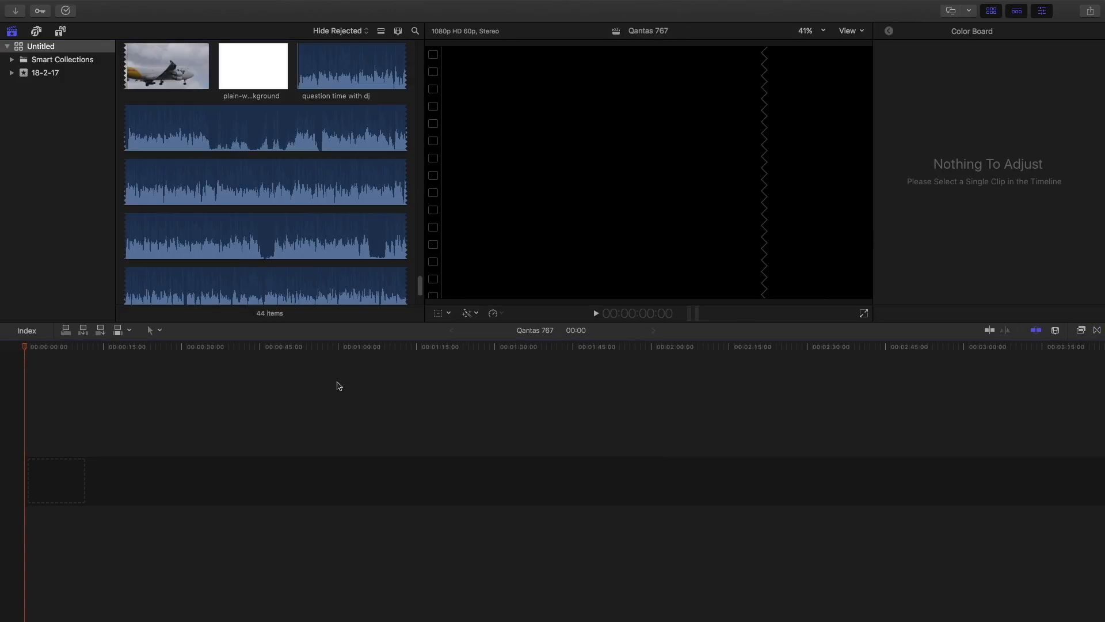
left_click(67, 429)
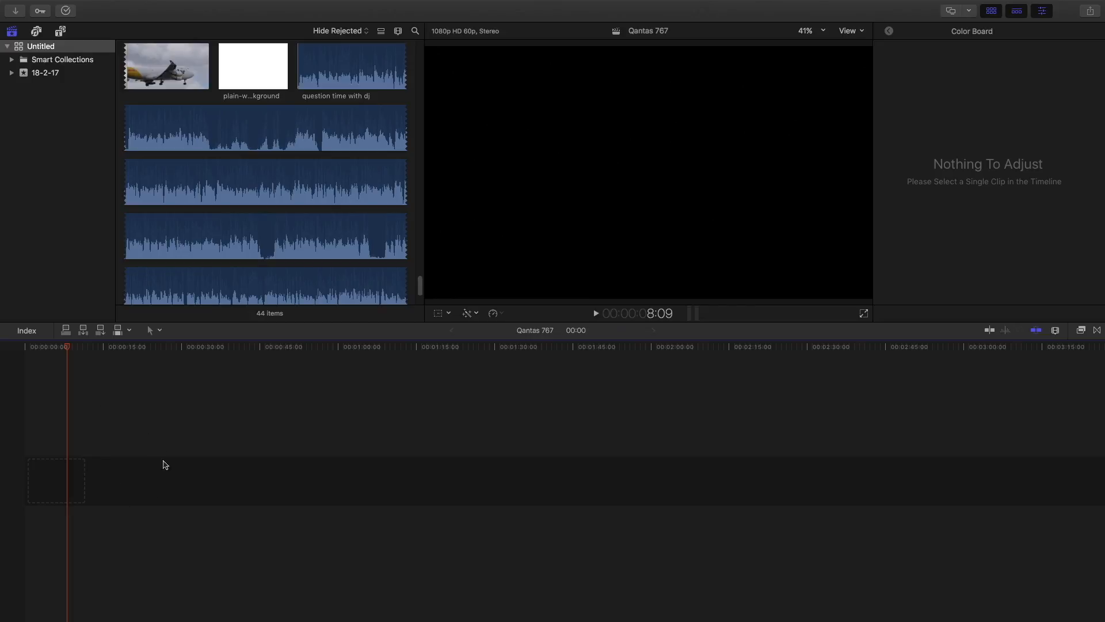
left_click(56, 455)
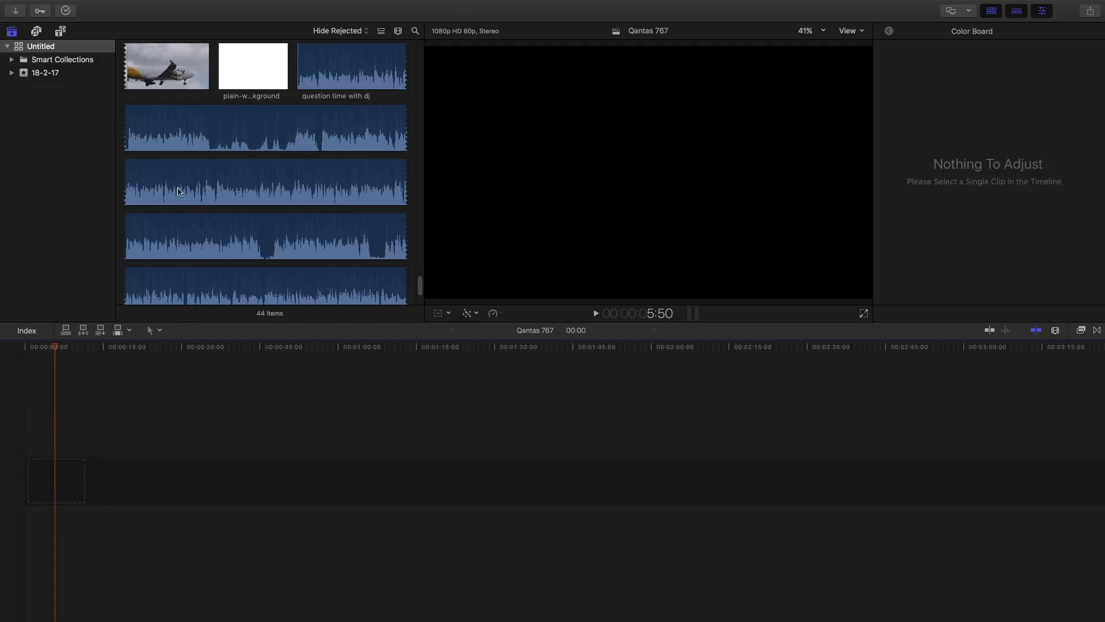
Step: Look through the library's projects and imported clips in the media browser
scroll(273, 200, "up", 10)
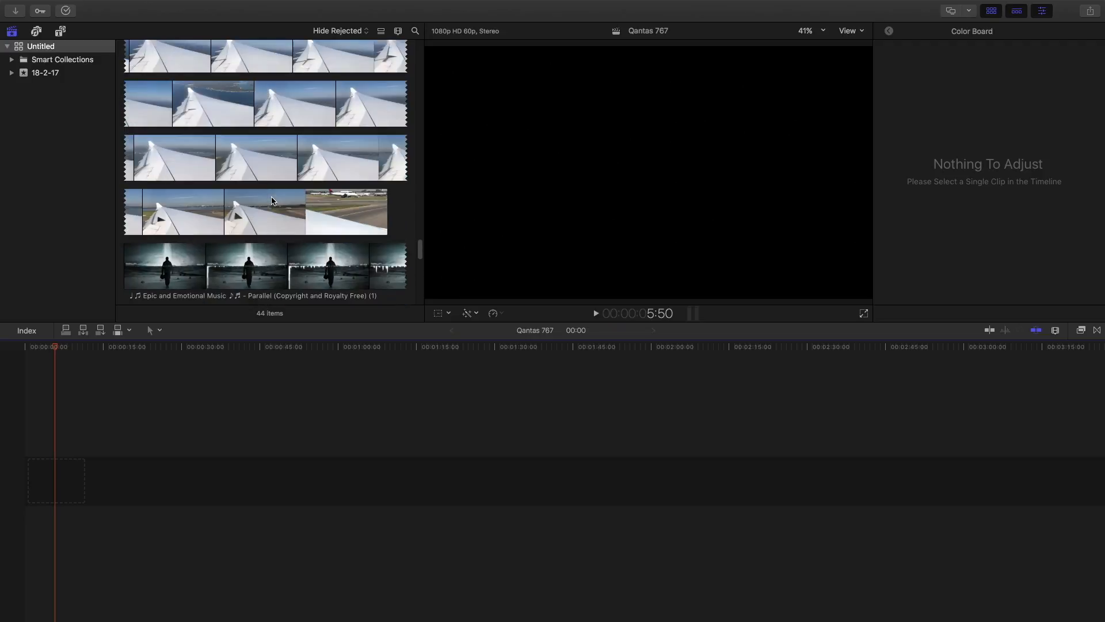
scroll(273, 201, "up", 15)
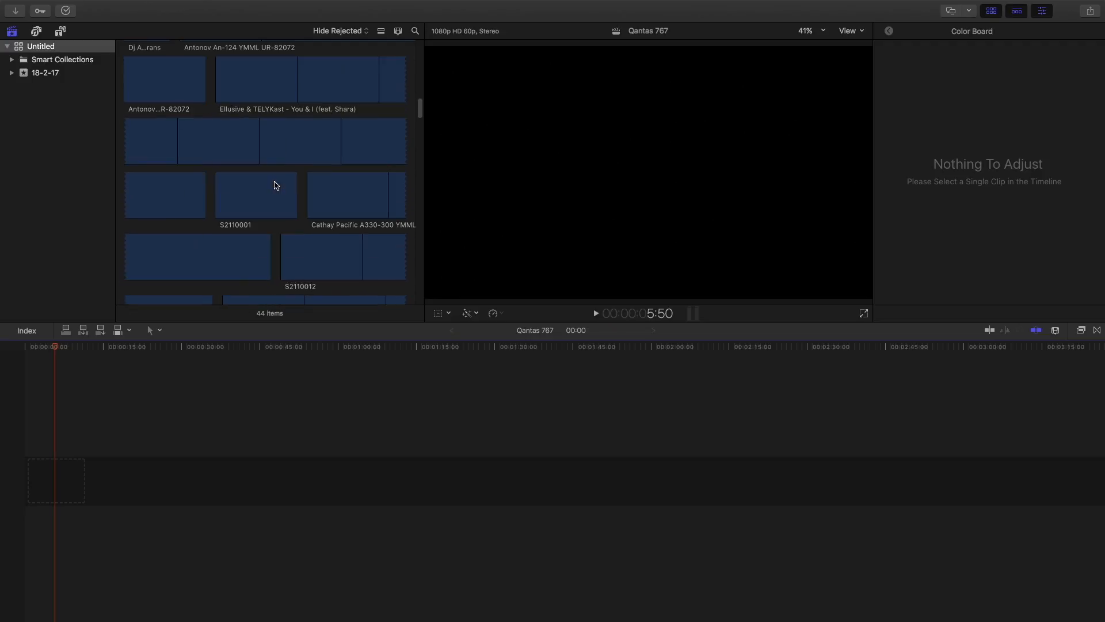
scroll(274, 185, "up", 8)
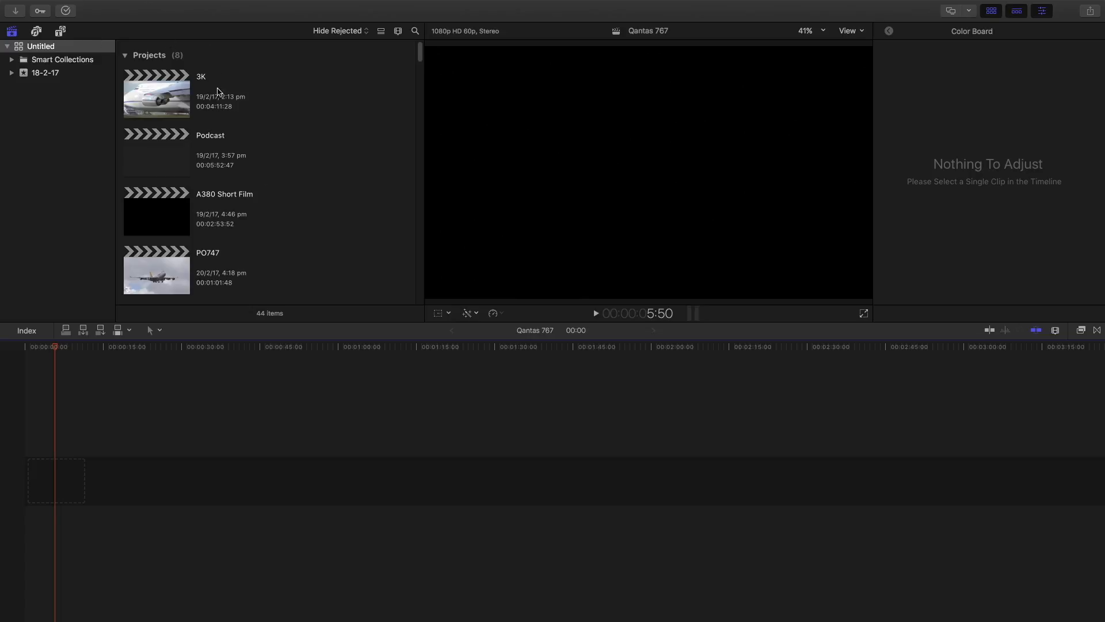
scroll(196, 109, "down", 4)
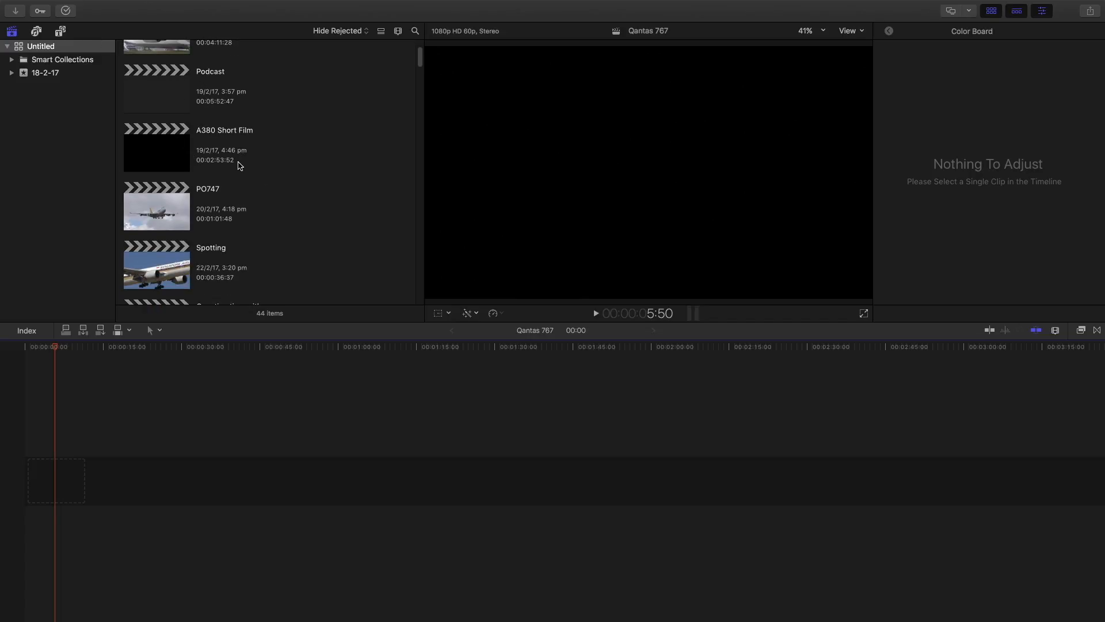
scroll(239, 167, "down", 1)
scroll(239, 166, "down", 6)
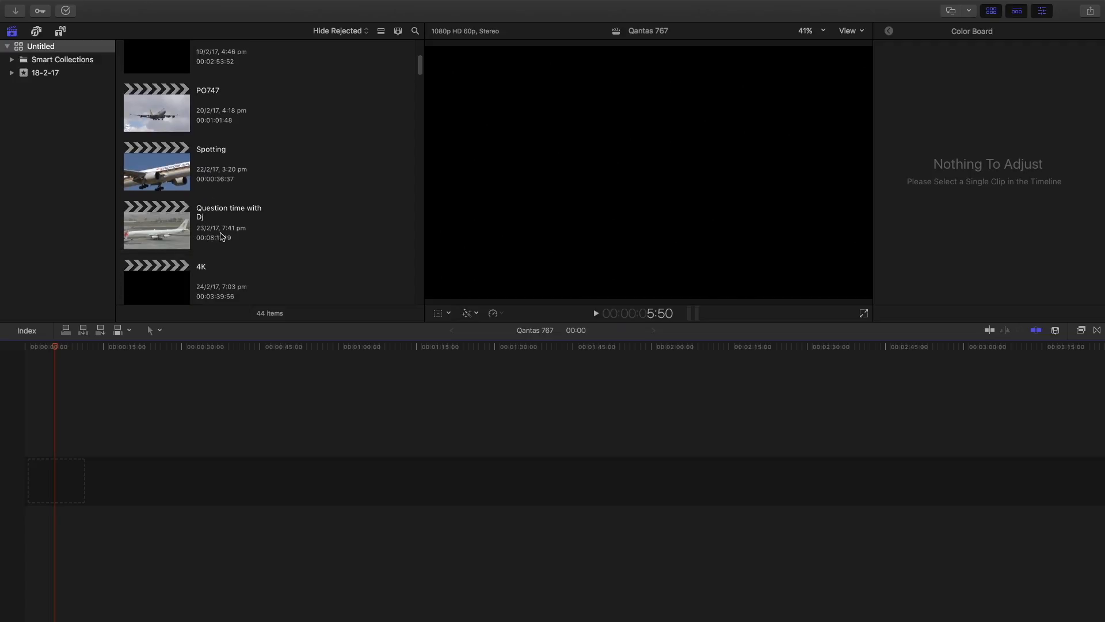
scroll(219, 231, "down", 7)
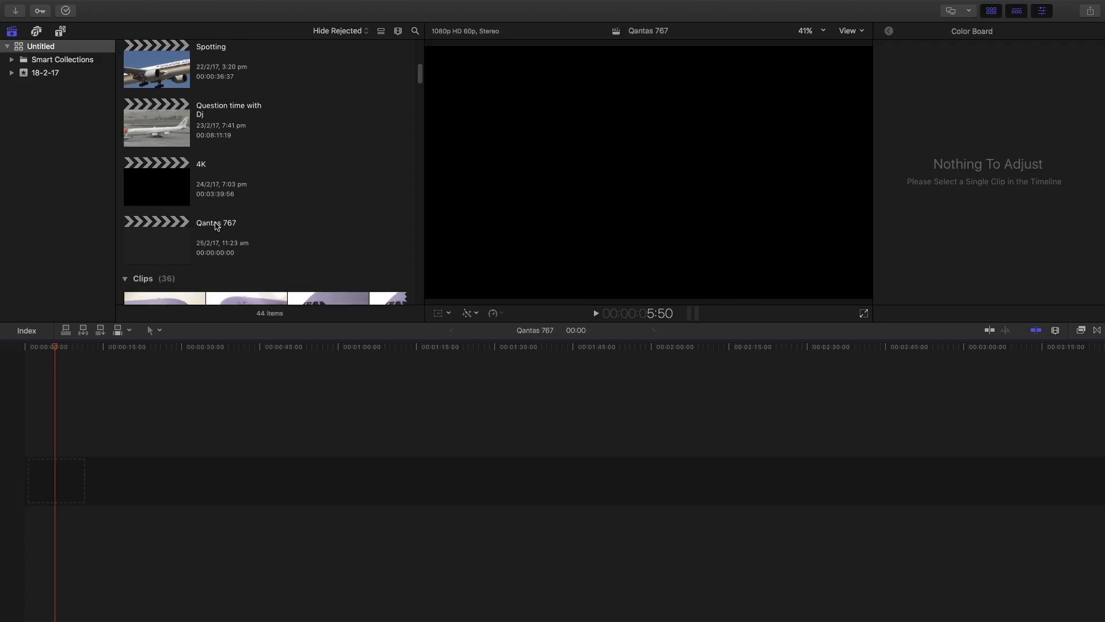
scroll(205, 267, "down", 20)
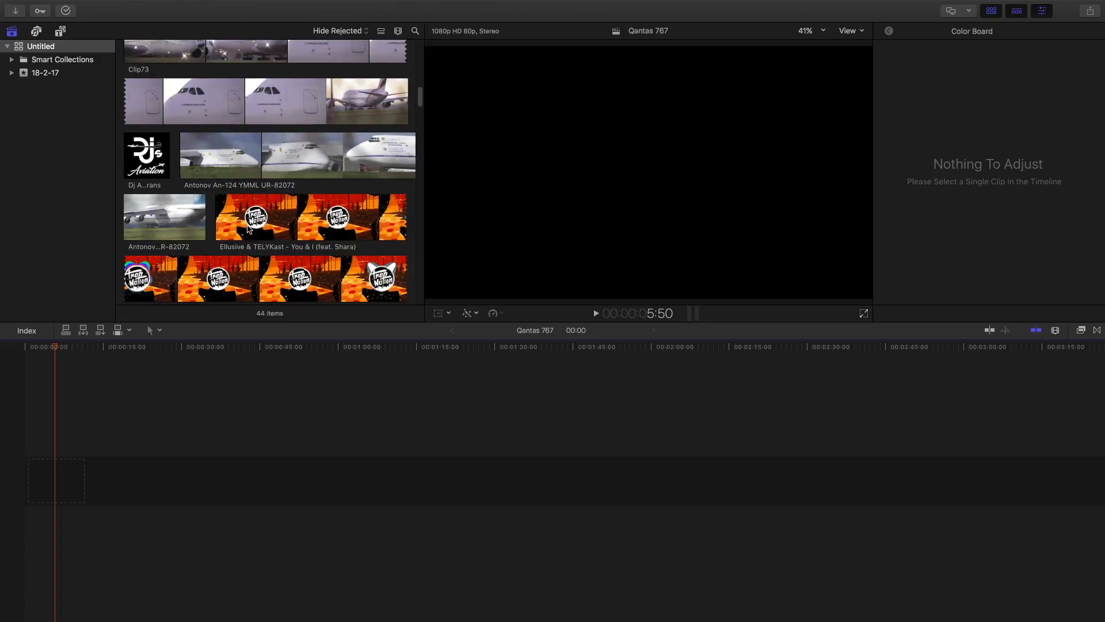
scroll(271, 172, "down", 10)
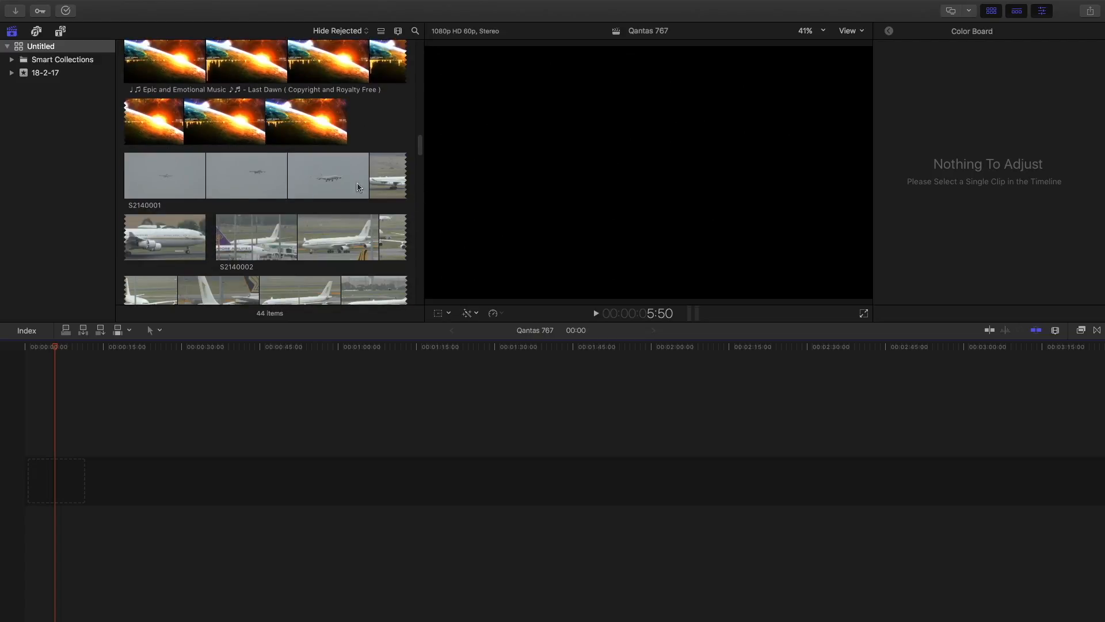
Step: Add the whole clip S2140002 from the media browser to the start of the Qantas 767 timeline
left_click(275, 238)
mouse_move(299, 244)
left_mouse_down()
mouse_move(303, 286)
mouse_move(314, 240)
mouse_move(283, 229)
left_mouse_up()
scroll(280, 231, "down", 2)
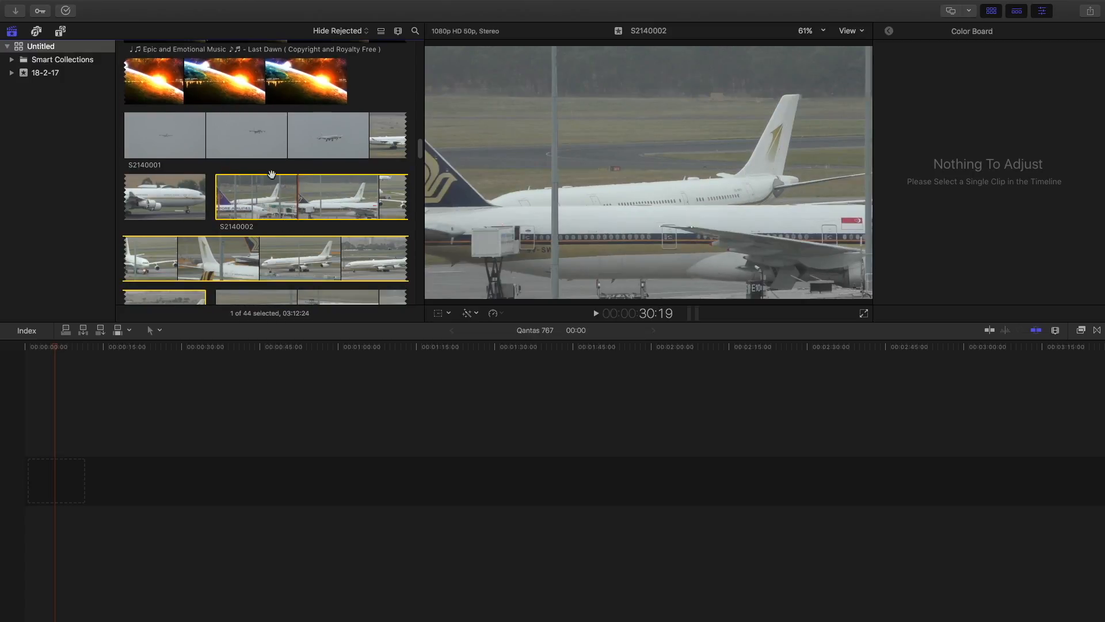
scroll(269, 190, "down", 1)
left_click_drag(246, 200, 57, 437)
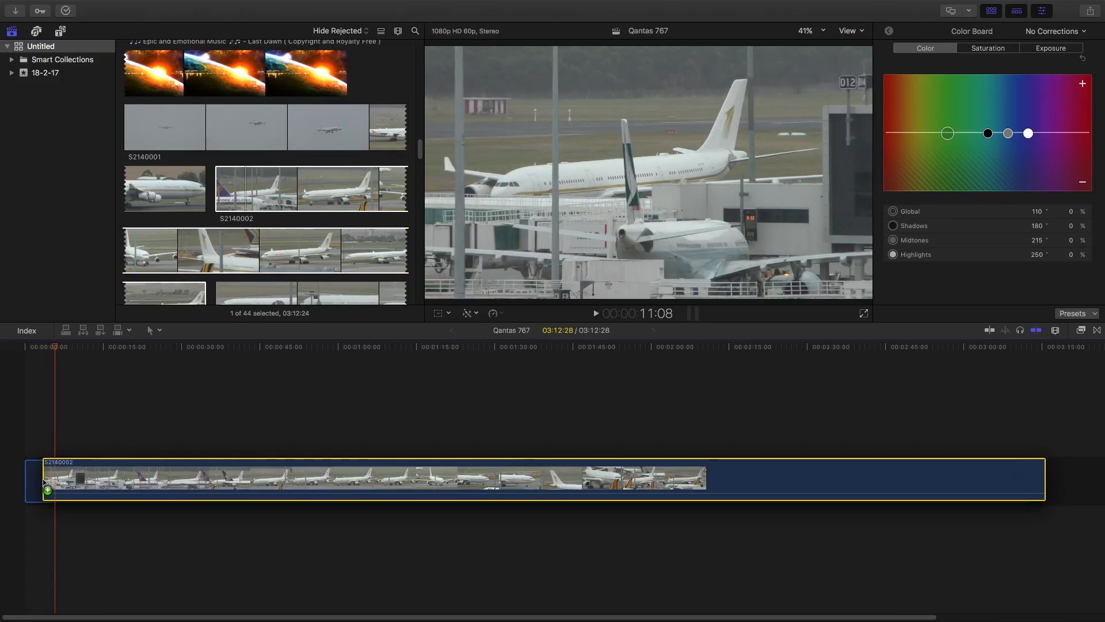
left_click(58, 438)
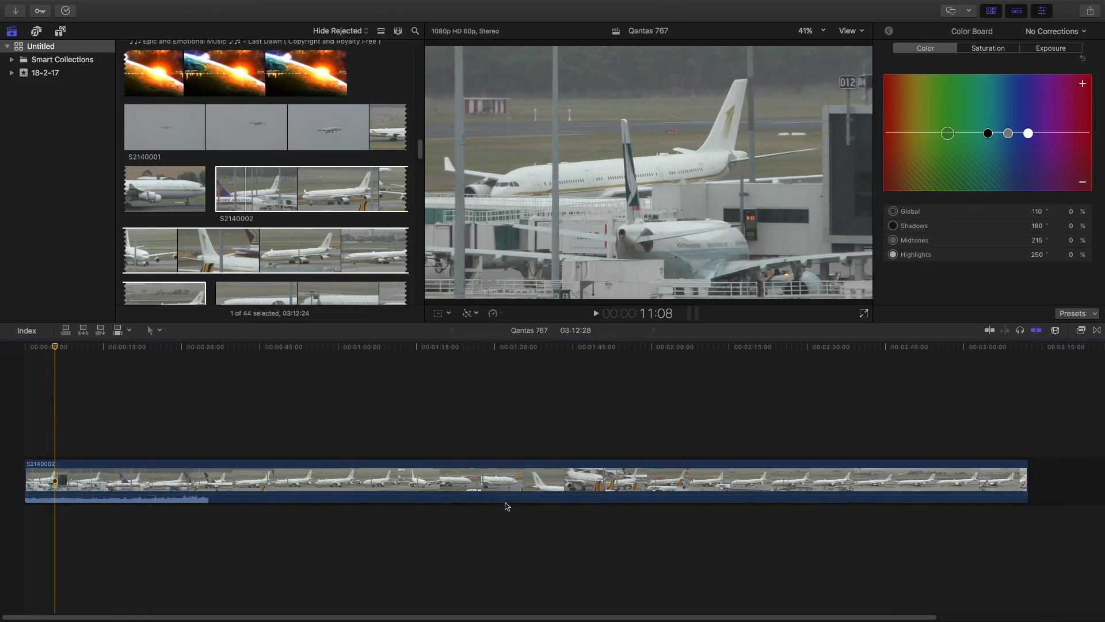
Step: Raise the timeline clip's audio level to 12 dB, and bring it back down until the clip is silent
left_click_drag(500, 499, 509, 419)
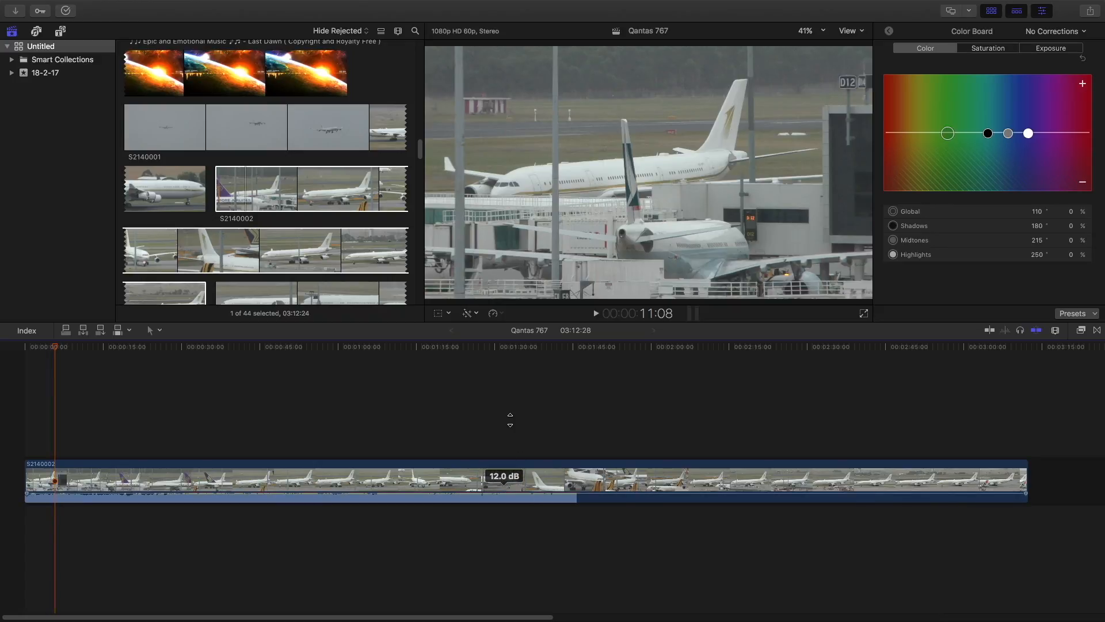
left_click_drag(518, 456, 522, 525)
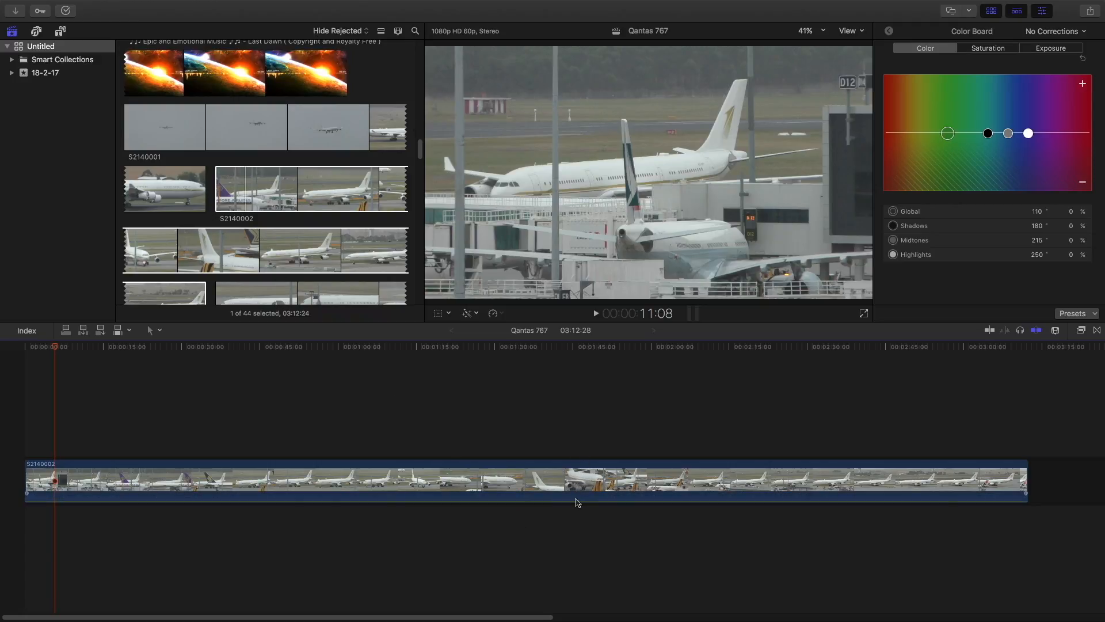
Step: Delete the S2140002 clip from the timeline
left_click(569, 479)
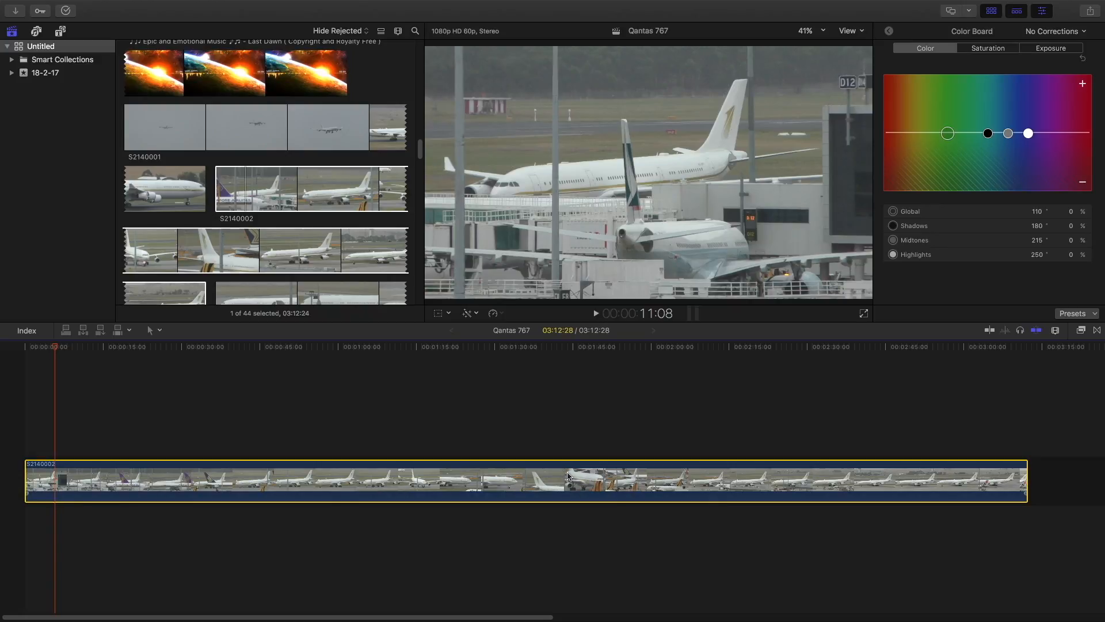
key("Delete")
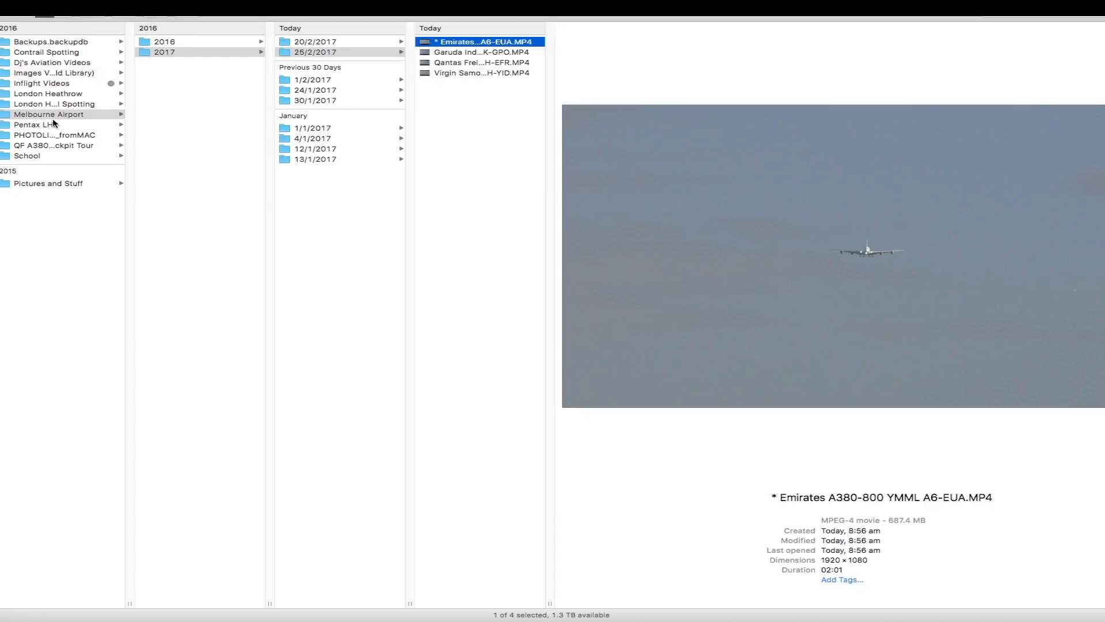
Step: In Finder, look through the dated 2017 Melbourne Airport folders and preview the last Air New Zealand 767 video in 12/1/2017
left_click(320, 42)
key("Down")
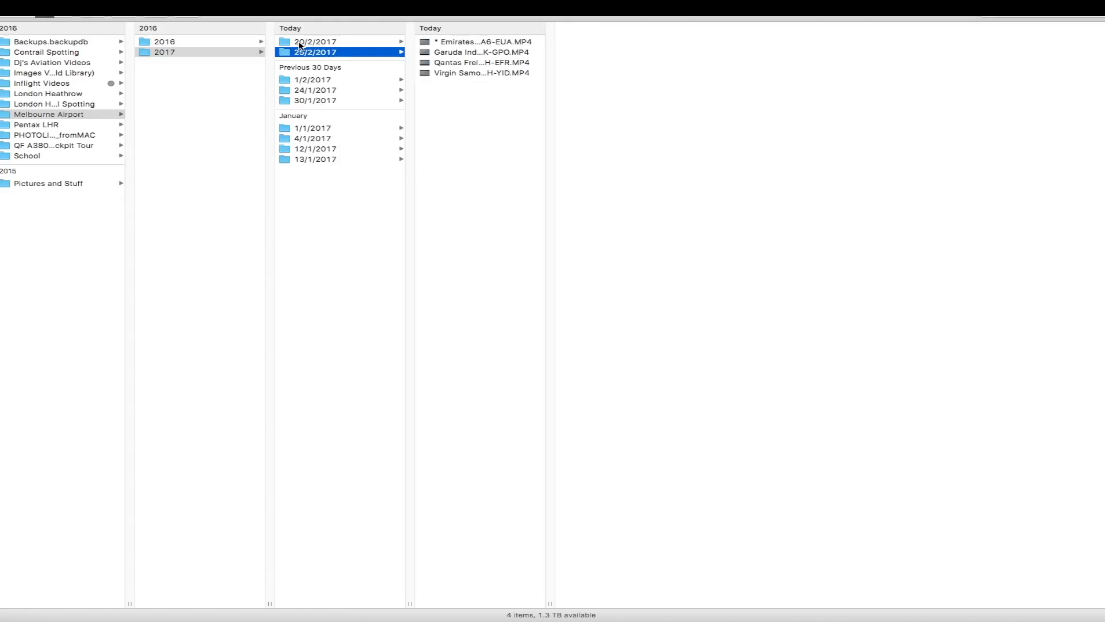
key("Down")
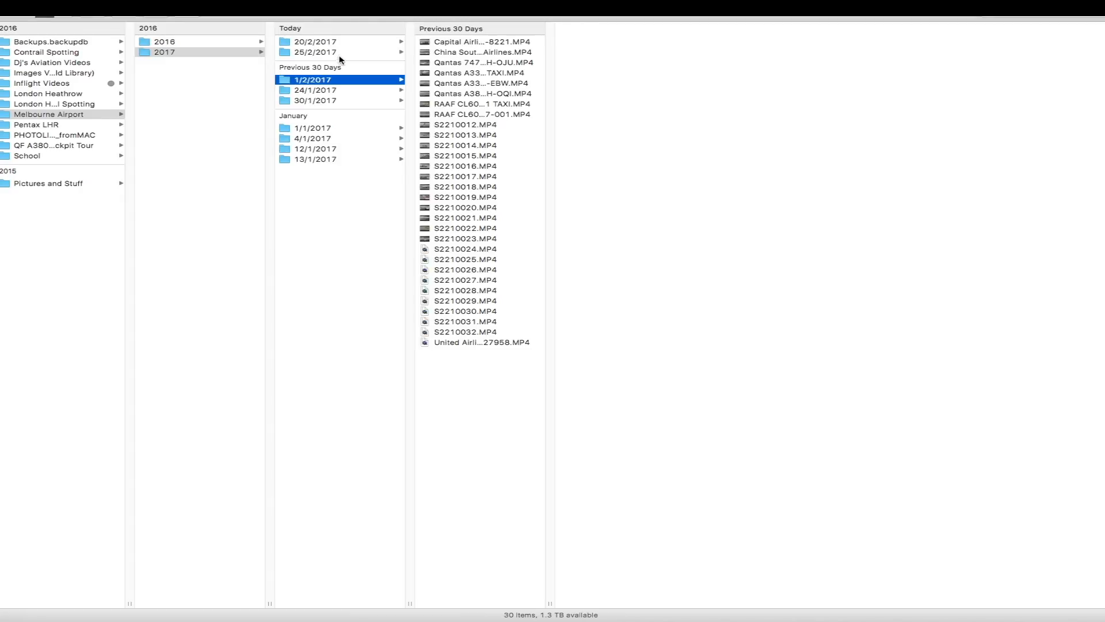
key("Down")
key("Down")
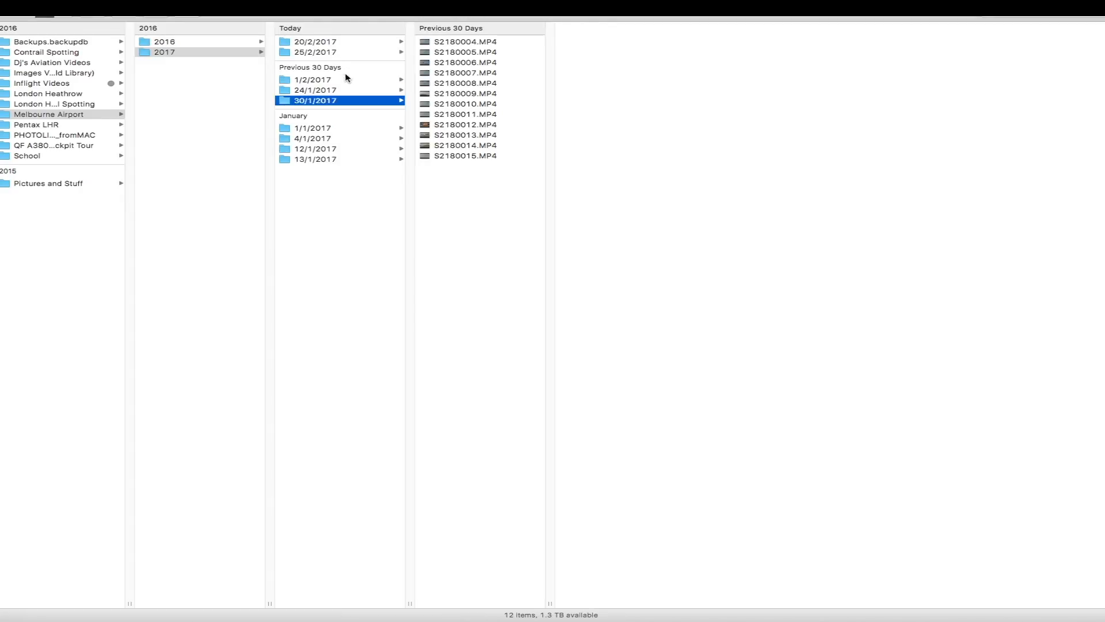
key("Down")
key("Down")
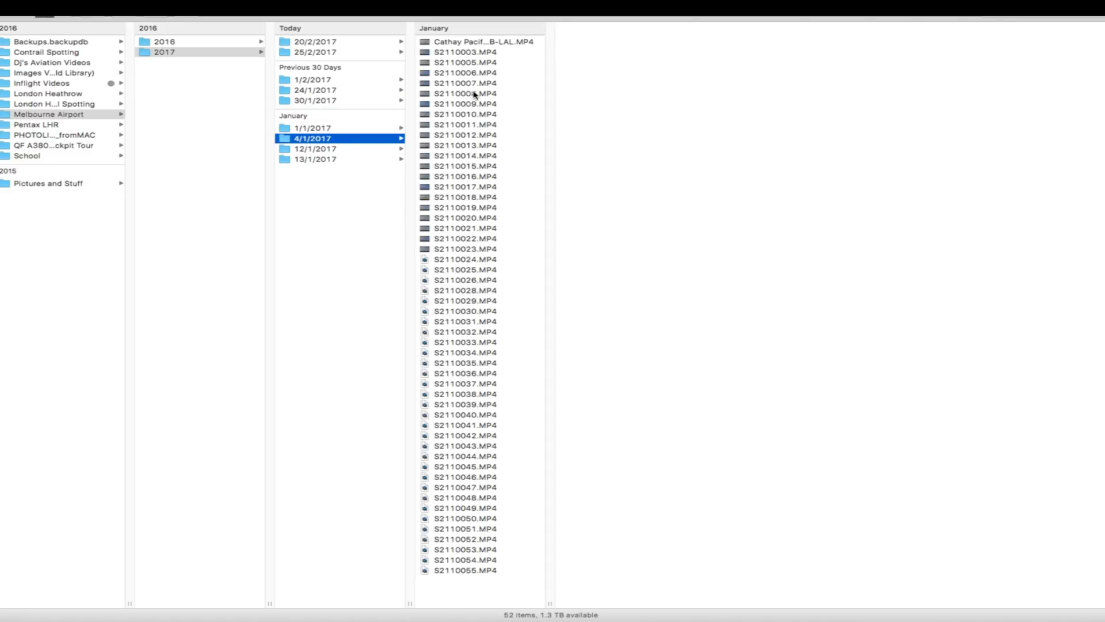
key("Down")
left_click(448, 83)
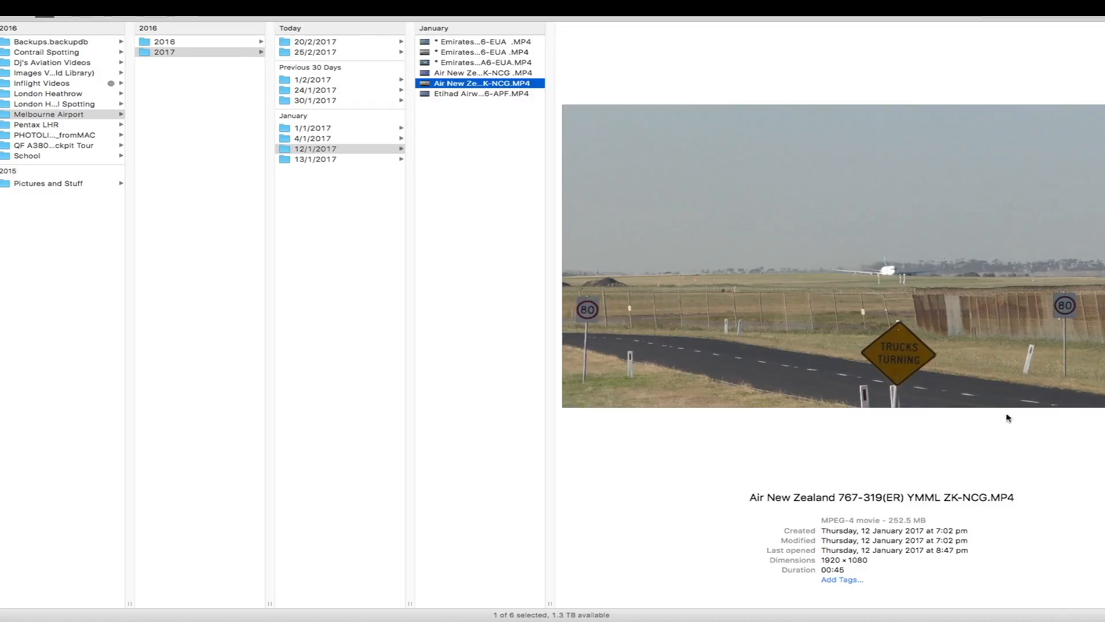
Step: Preview the Emirates, Garuda Indonesia, Qantas Freight and Virgin Samoa videos in the 25/2/2017 folder
left_click(329, 44)
left_click(338, 51)
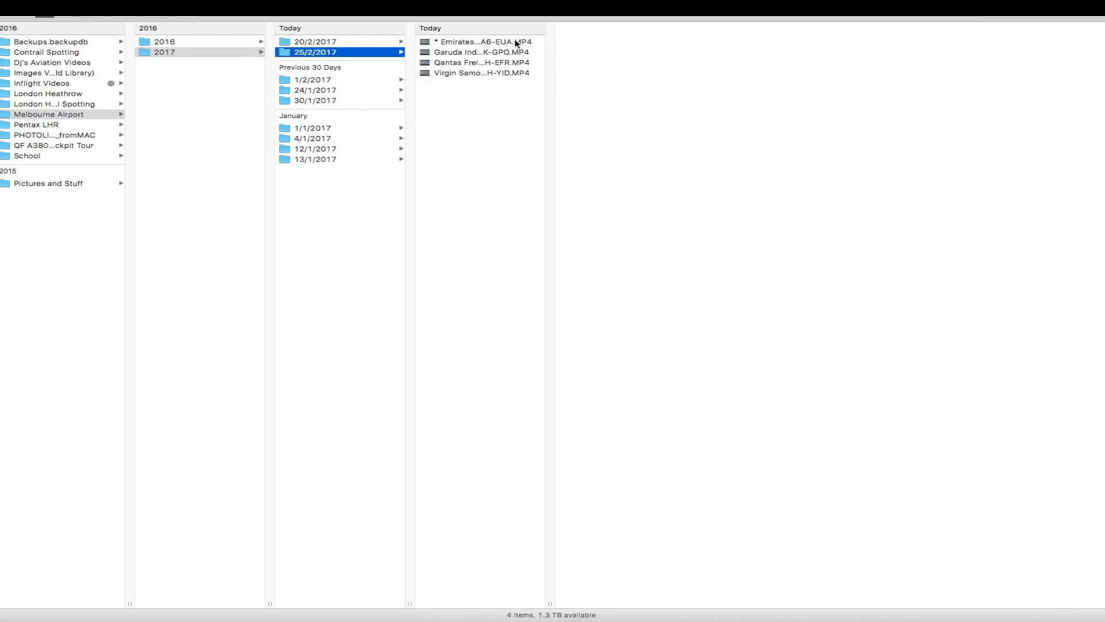
left_click(522, 43)
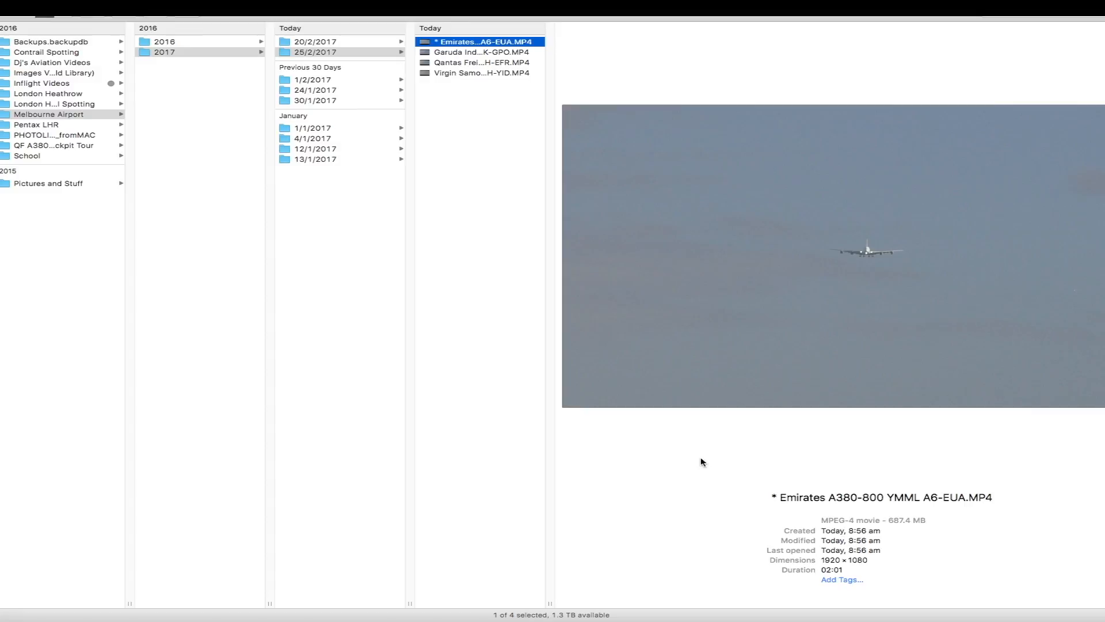
left_click(454, 53)
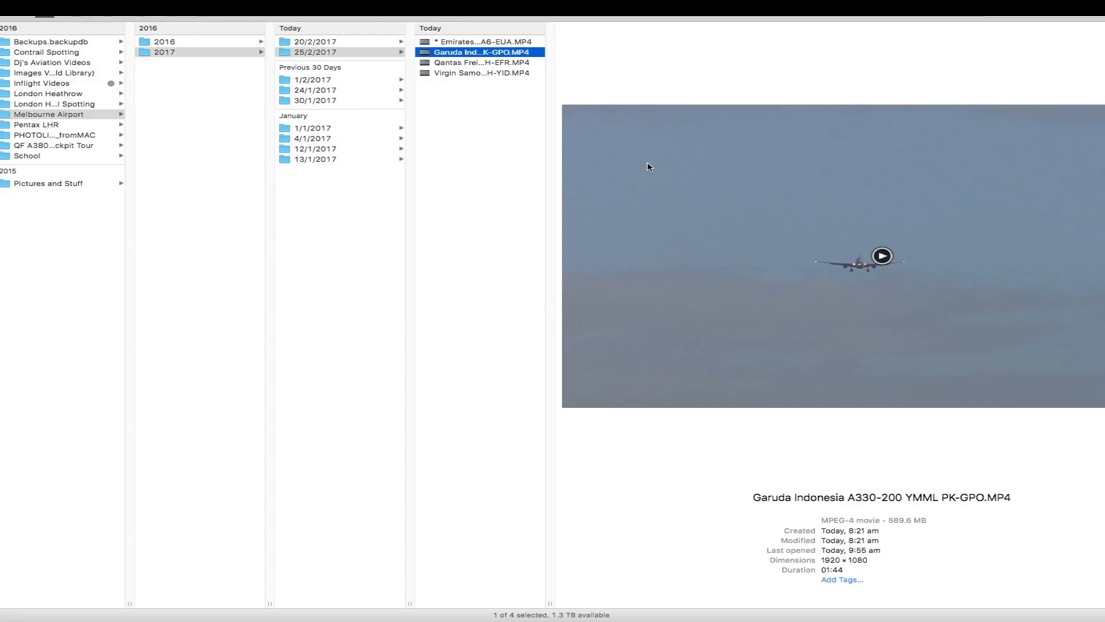
left_click(482, 62)
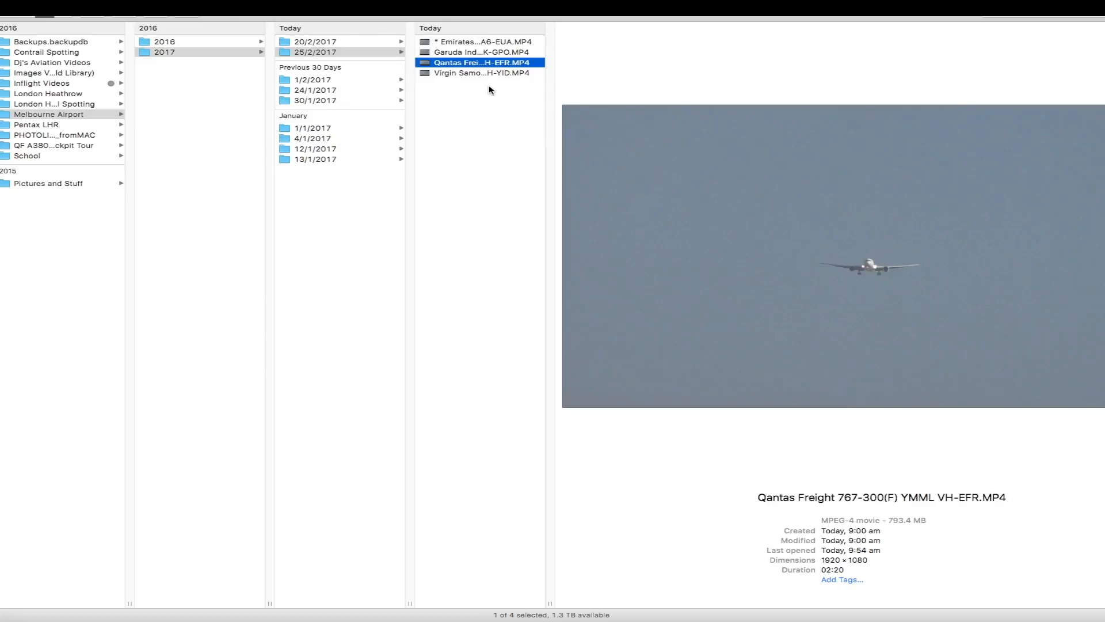
key("Down")
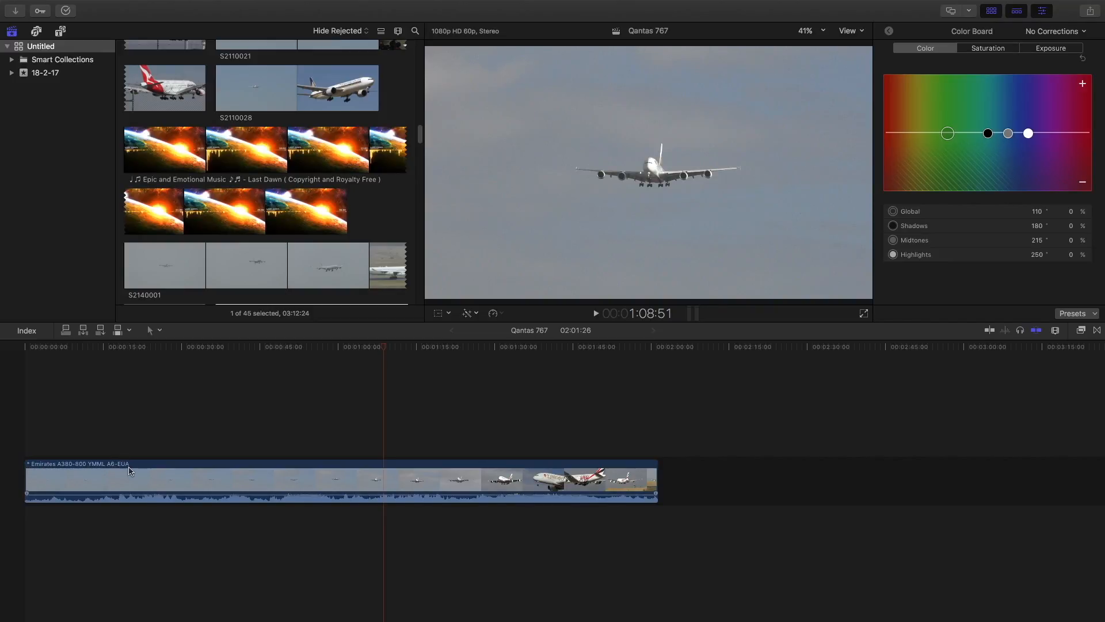
Step: Review the Emirates A380-800 clip by scrubbing the playhead back and forth along the timeline
left_click(25, 420)
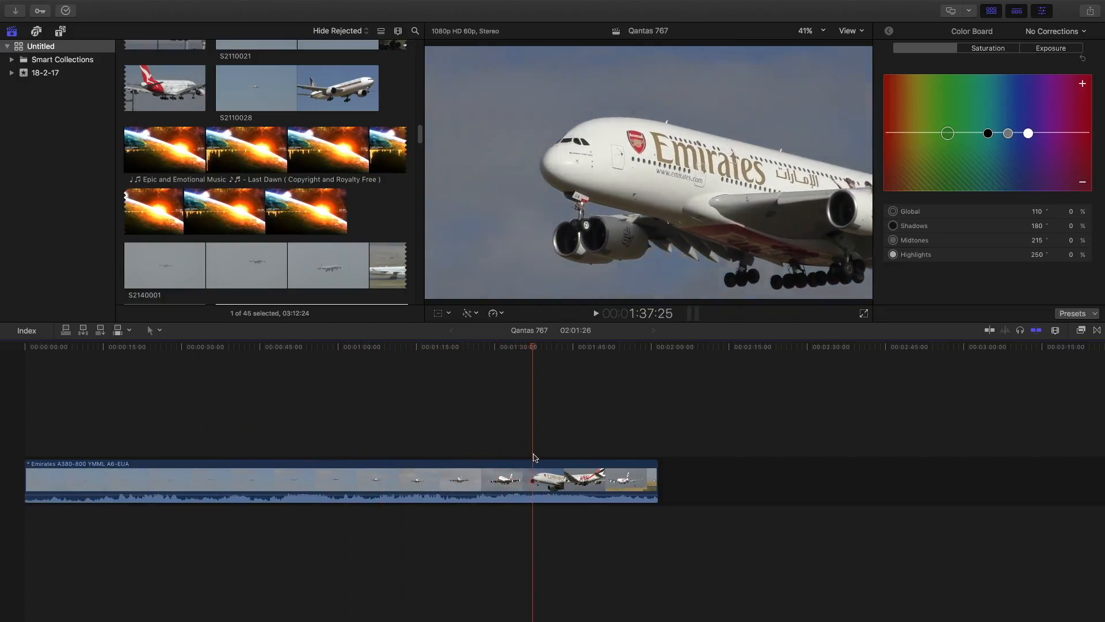
left_click_drag(568, 456, 338, 453)
left_click(310, 480)
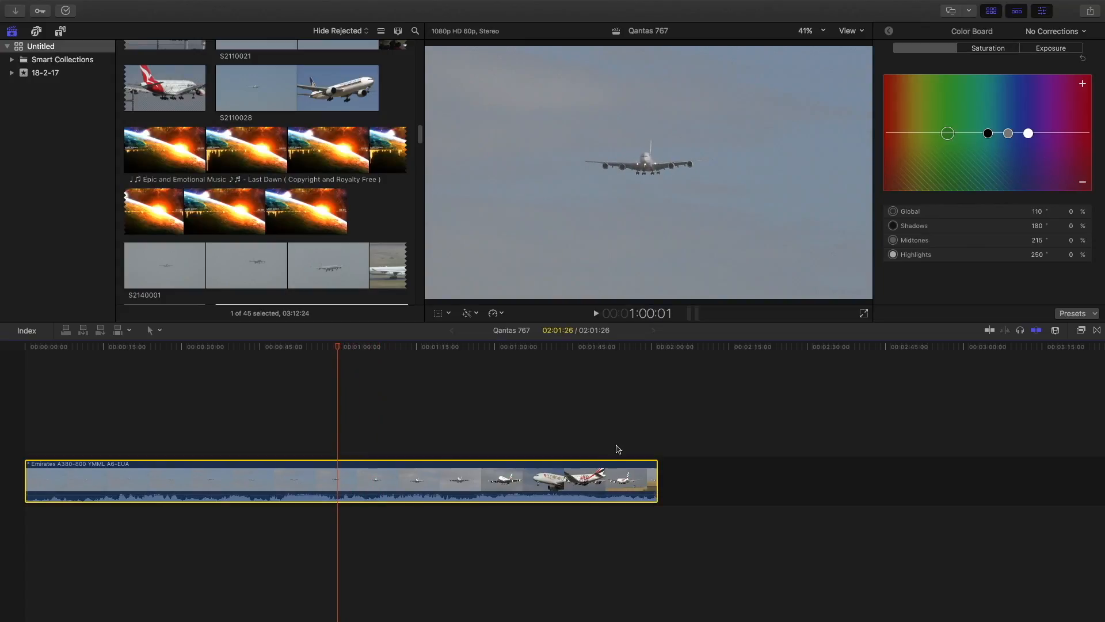
left_click(324, 349)
left_click_drag(325, 349, 39, 362)
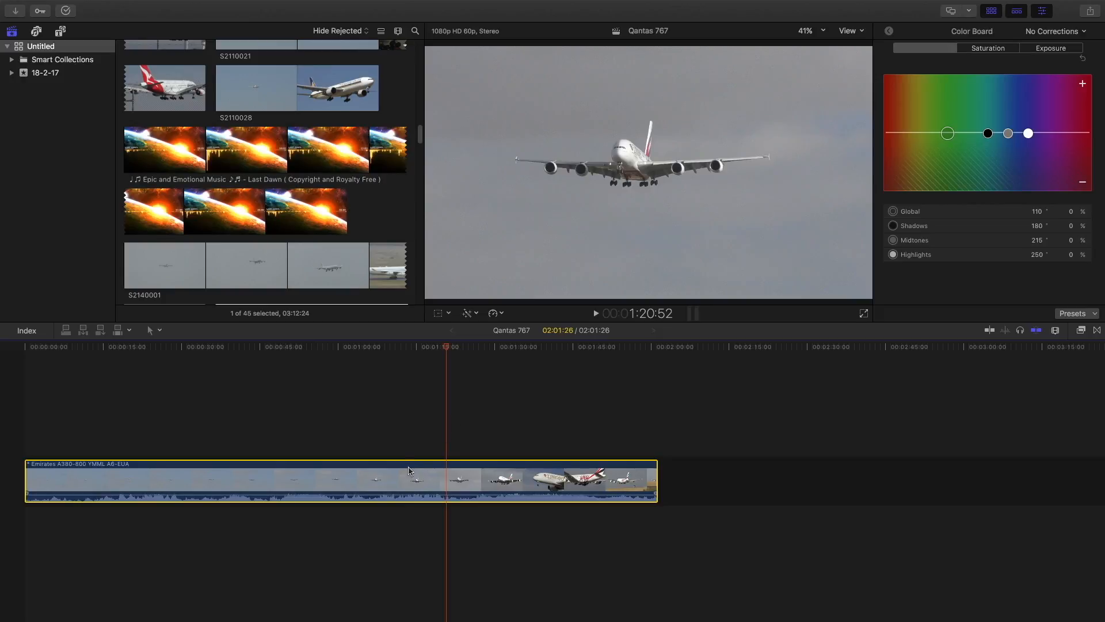
left_click(480, 313)
left_click(476, 313)
left_click(502, 314)
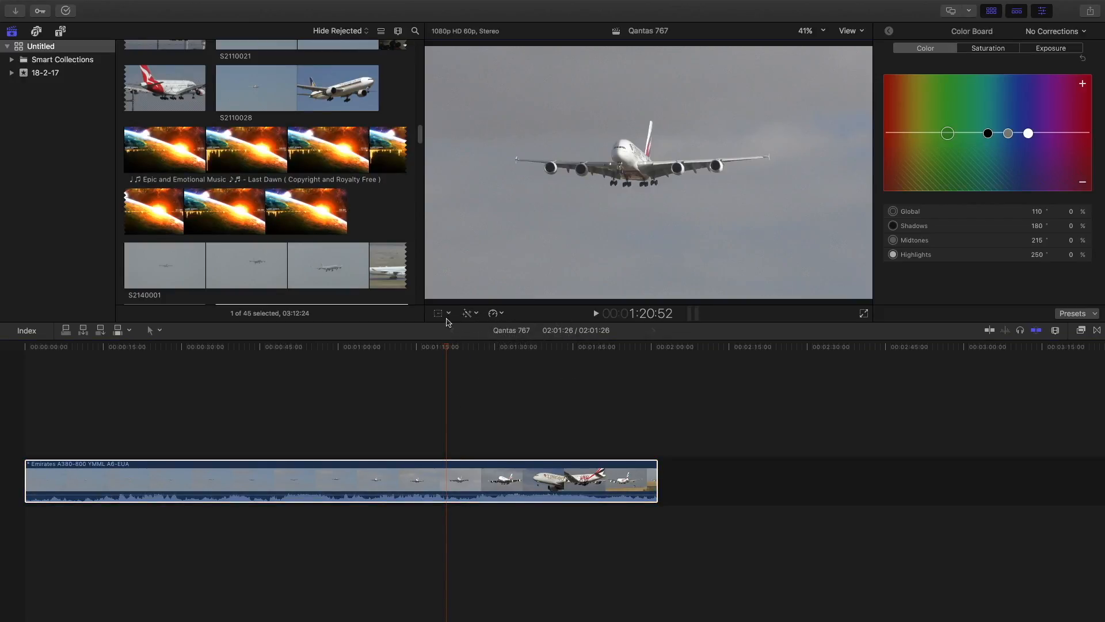
left_click(450, 313)
left_click(529, 311)
Step: Cut the Emirates A380-800 clip with the Blade tool at about 9, 15 and 24 seconds
left_click(158, 333)
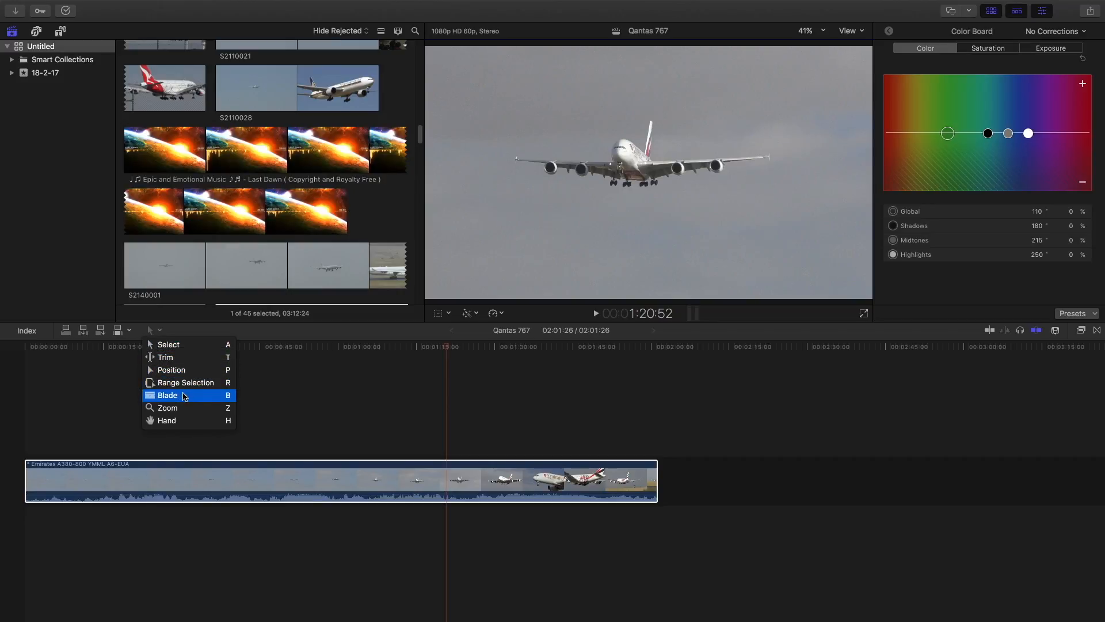
left_click(184, 395)
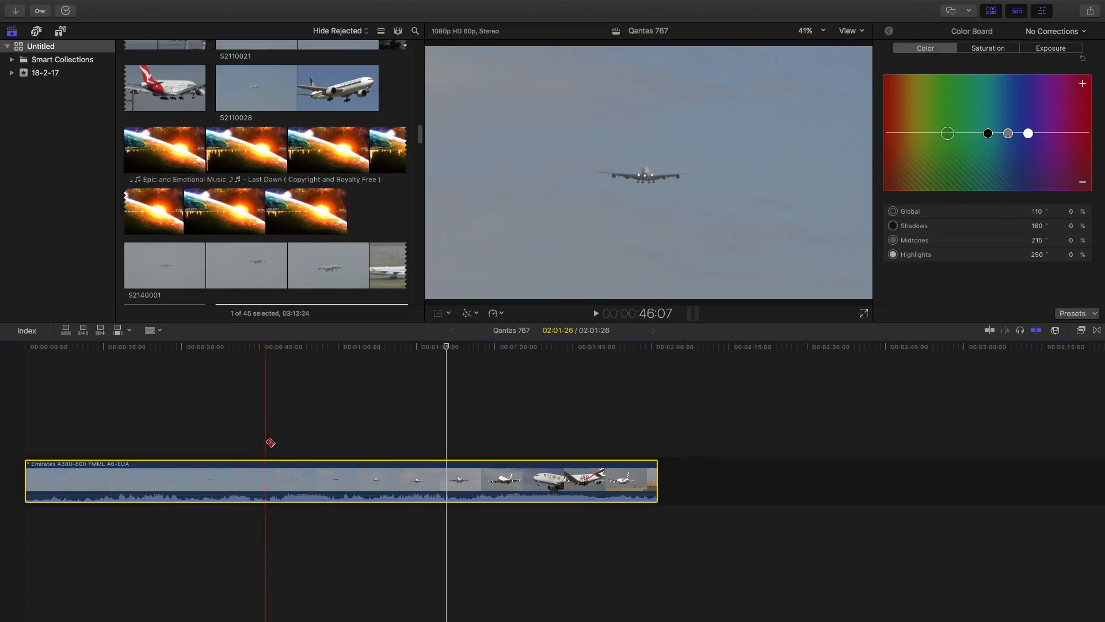
left_click(73, 473)
left_click(103, 473)
left_click(151, 475)
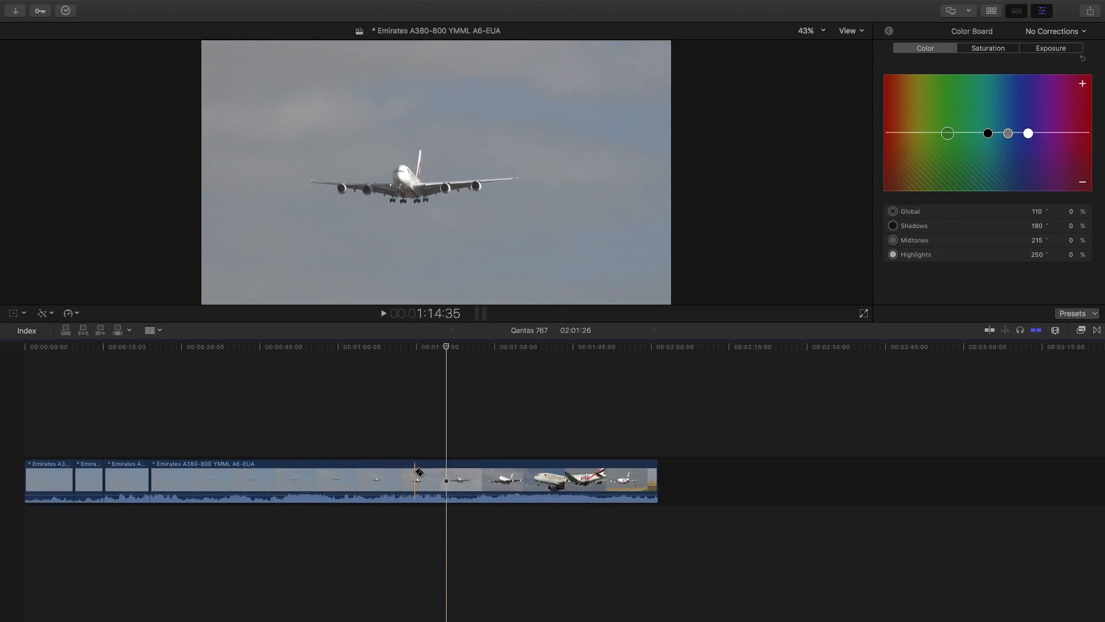
Step: Cut the Emirates A380-800 clip with the Blade tool at about 1:11 and delete the four segments before the cut
left_click(400, 473)
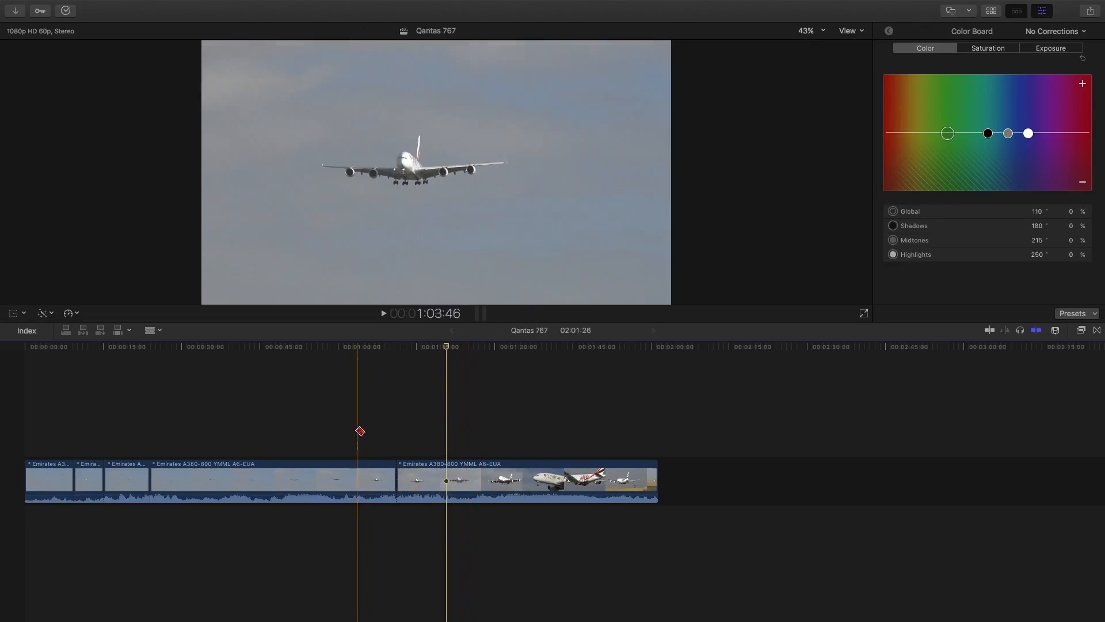
key("a")
left_click_drag(34, 427, 251, 439)
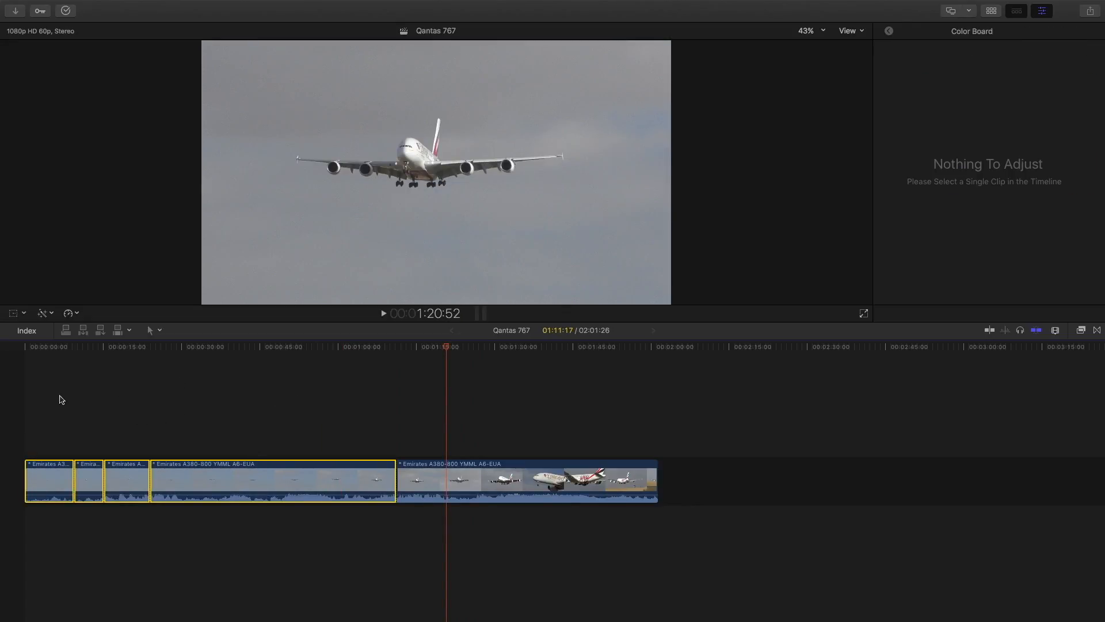
left_click_drag(39, 406, 361, 537)
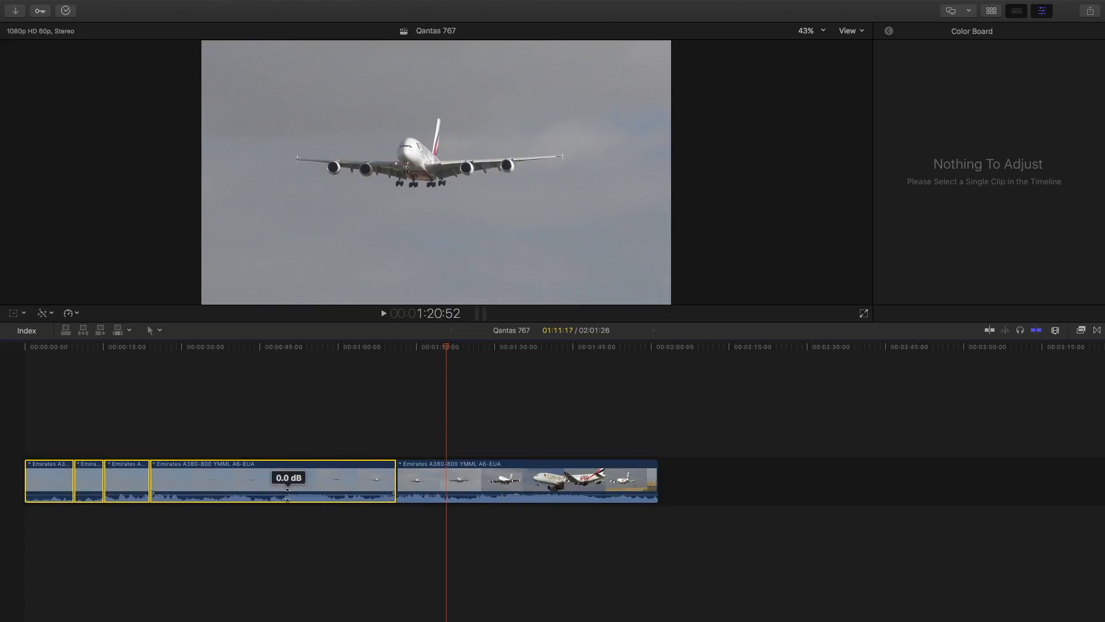
key("Delete")
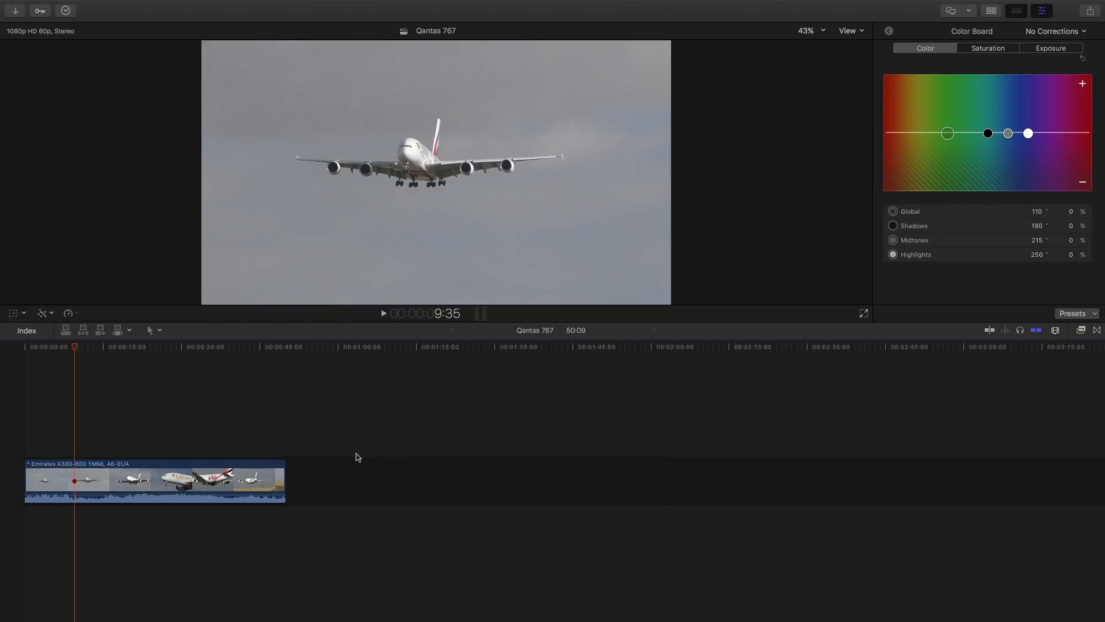
Step: Lower the Emirates clip's audio level all the way to silence and play back its last few seconds
left_click(233, 417)
left_click(274, 415)
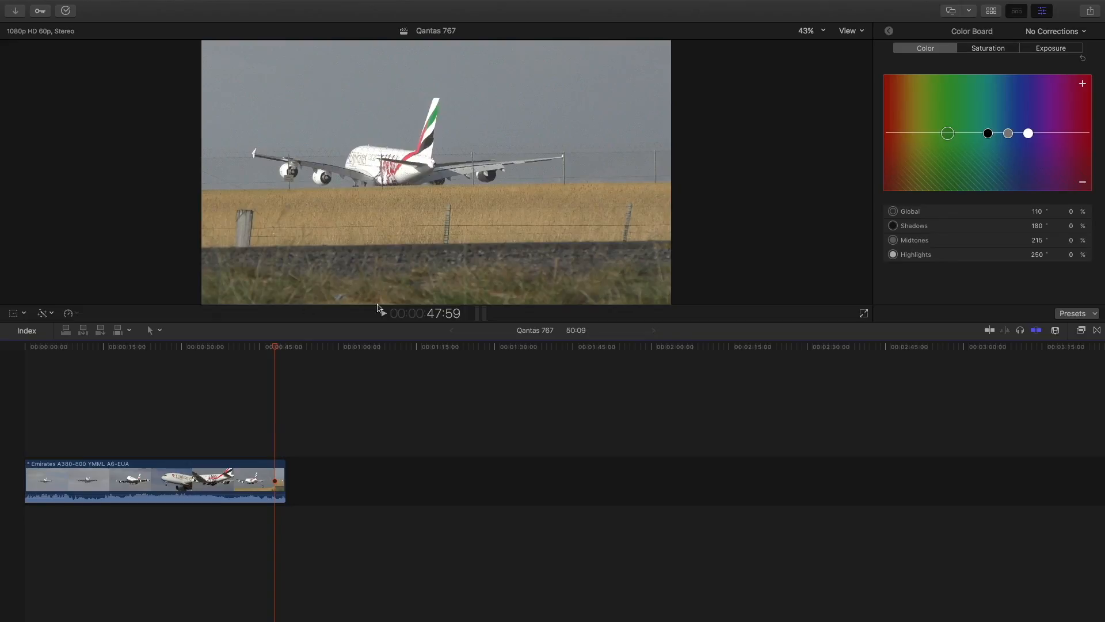
left_click_drag(268, 494, 270, 518)
left_click(384, 313)
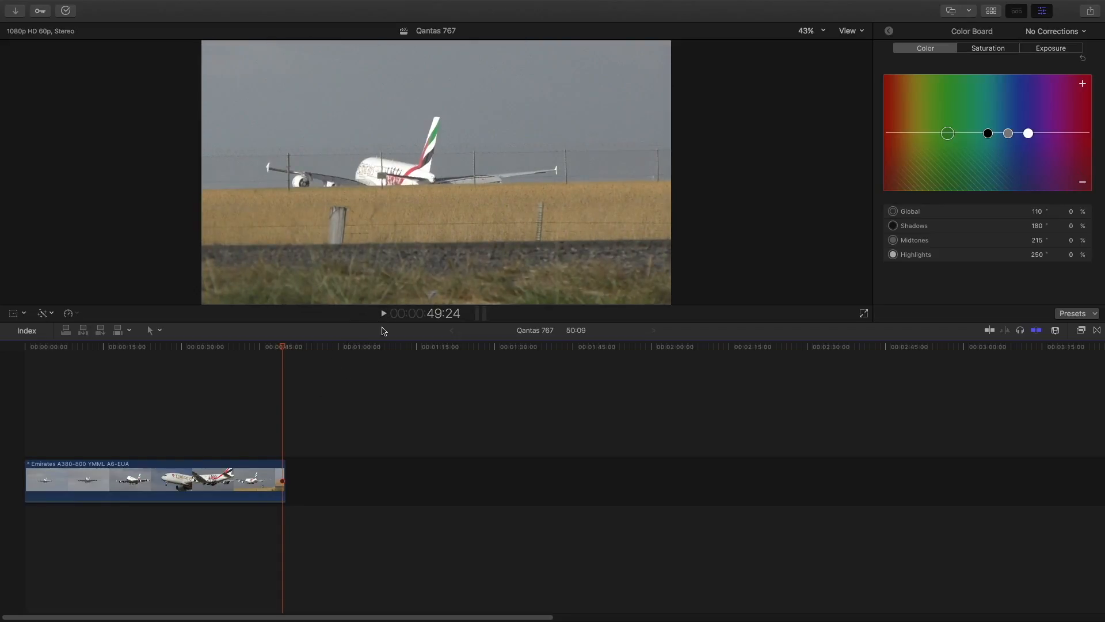
left_click(383, 313)
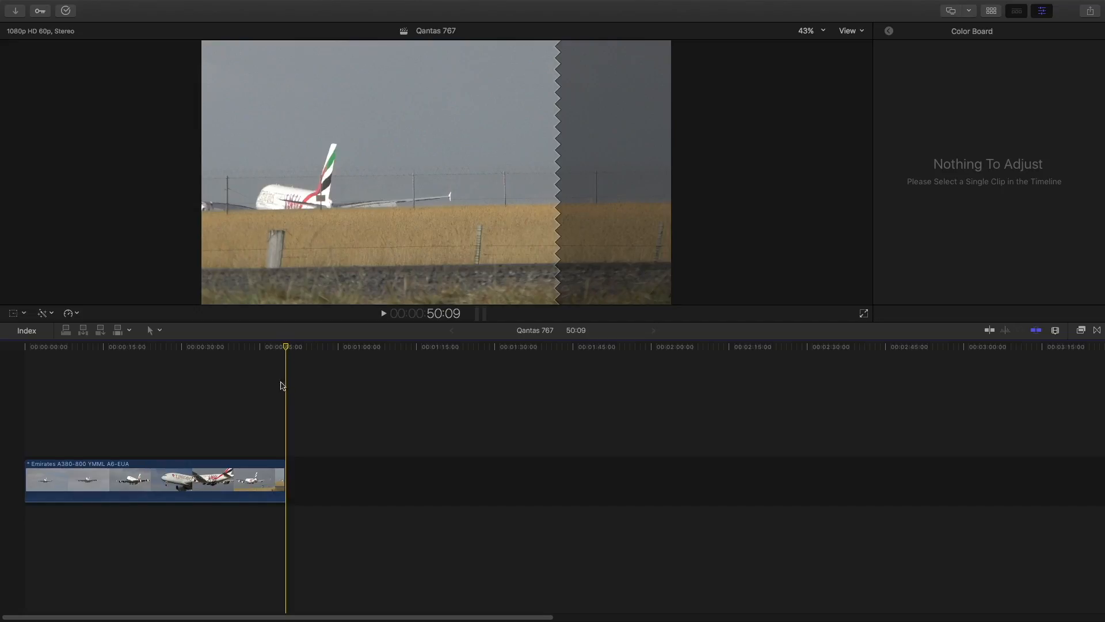
Step: Cut the Emirates clip with the Blade tool at about 49 seconds and delete the short leftover piece at its end
left_click(276, 403)
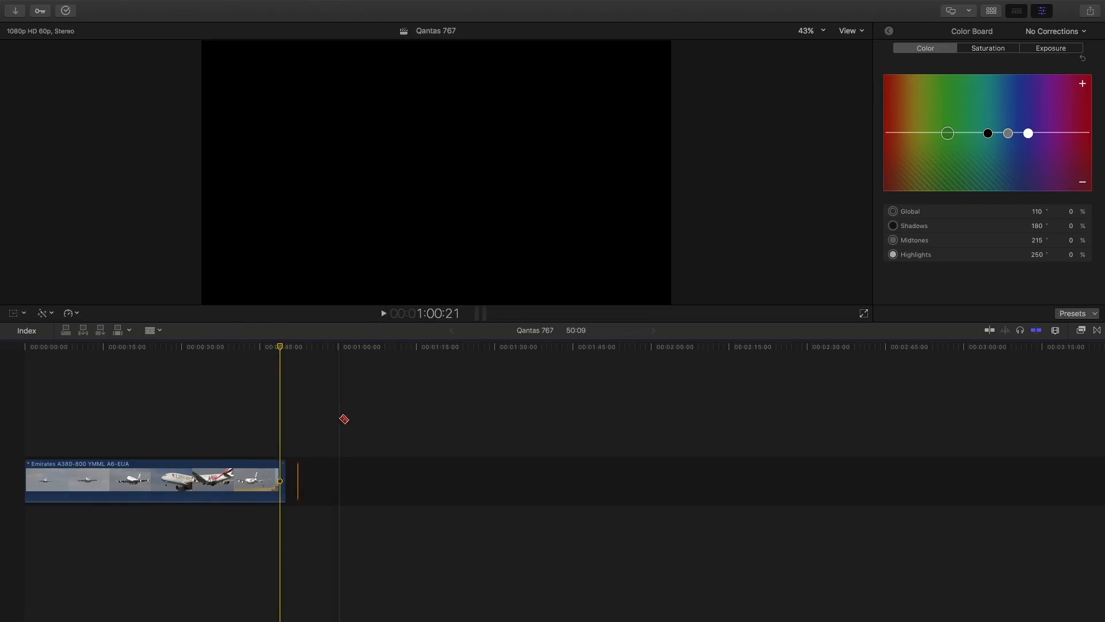
left_click_drag(285, 468, 311, 451)
key("Delete")
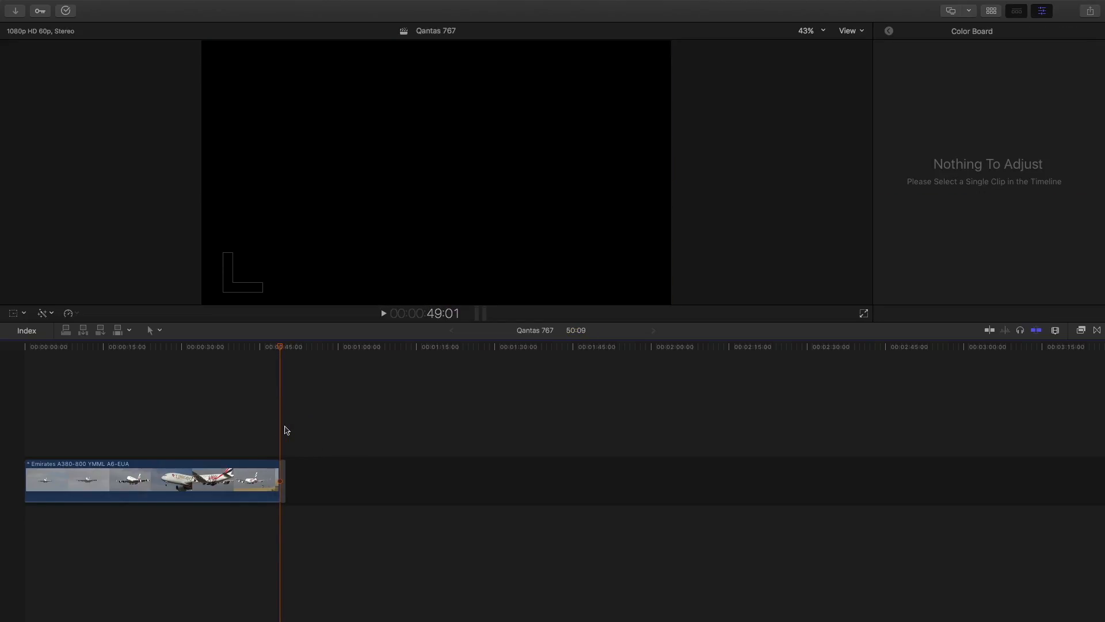
left_click(284, 472)
key("Delete")
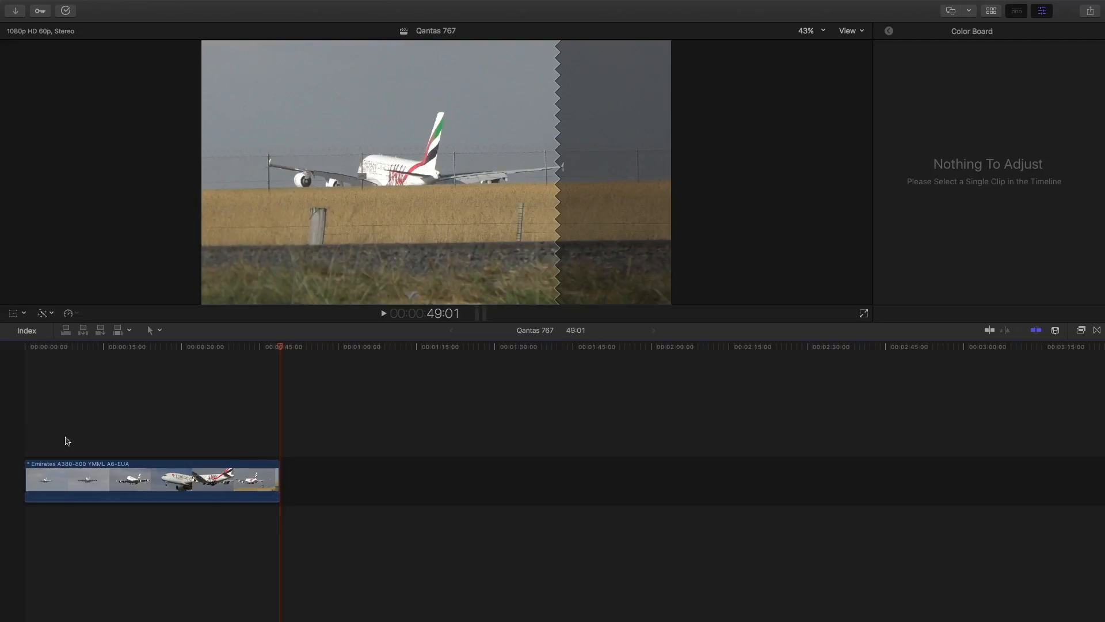
Step: Add the Fade To Color transition from the Dissolves category to the end and the start of the Emirates clip
left_click(67, 441)
left_click(125, 415)
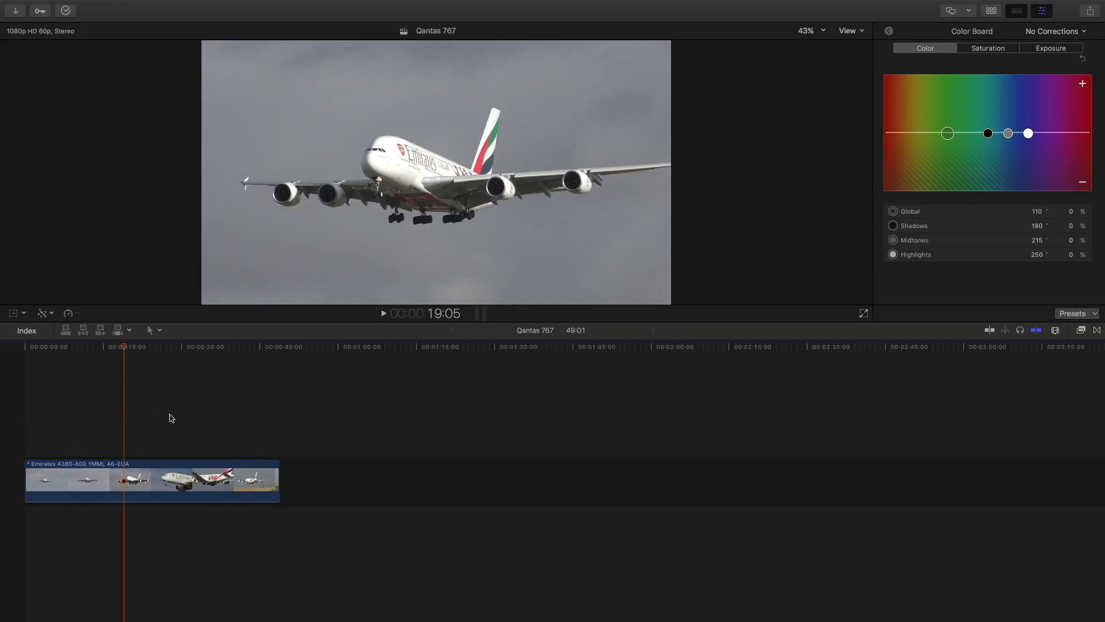
left_click(196, 419)
left_click(242, 413)
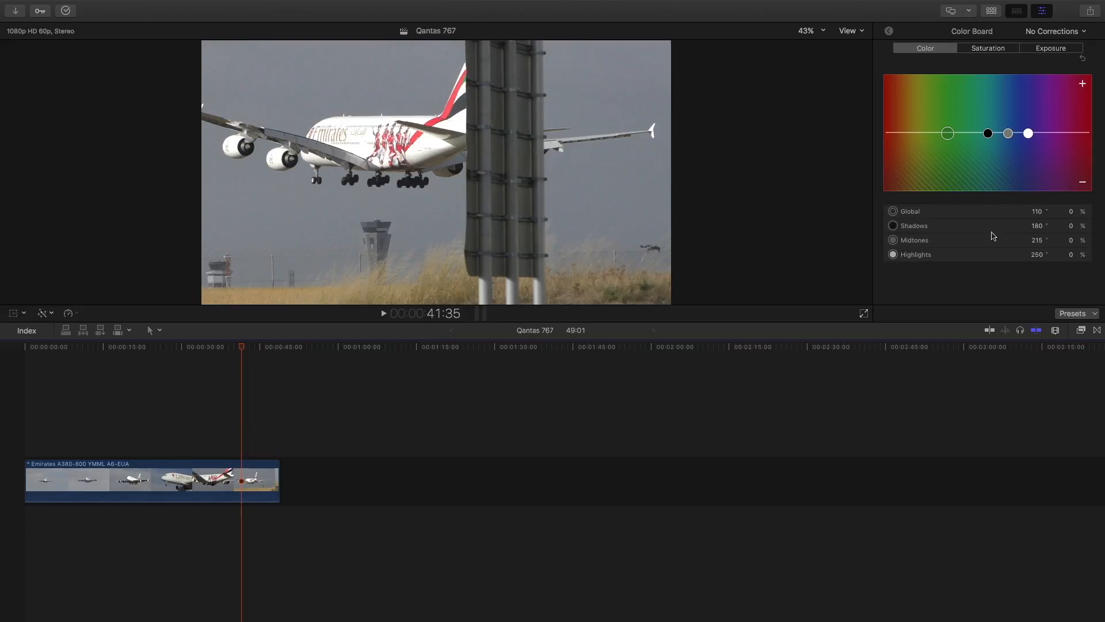
left_click(1096, 330)
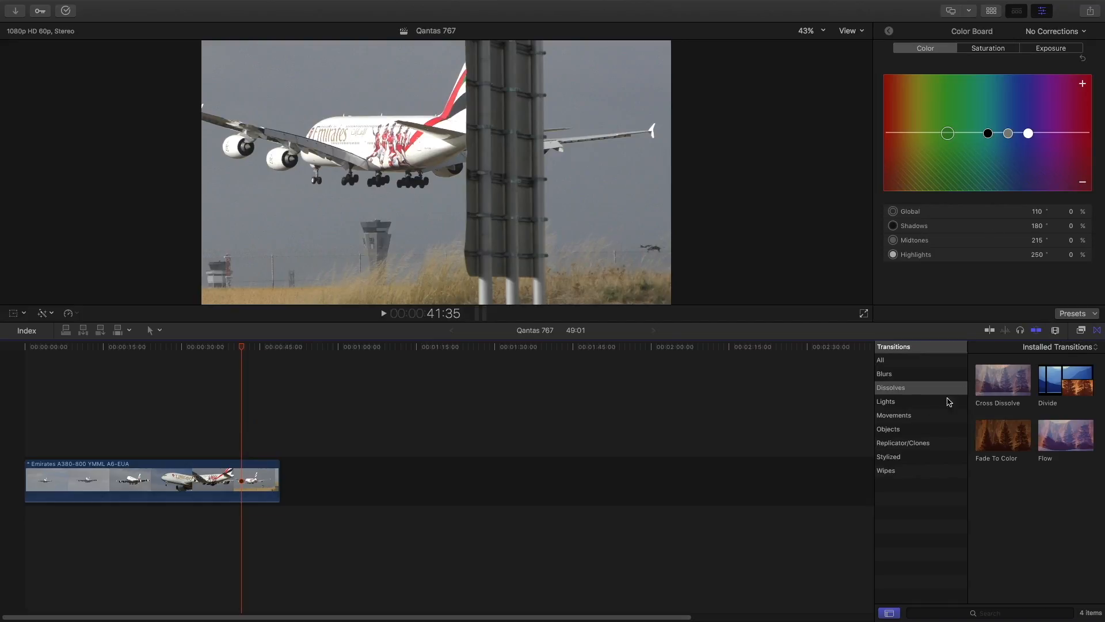
left_click(980, 437)
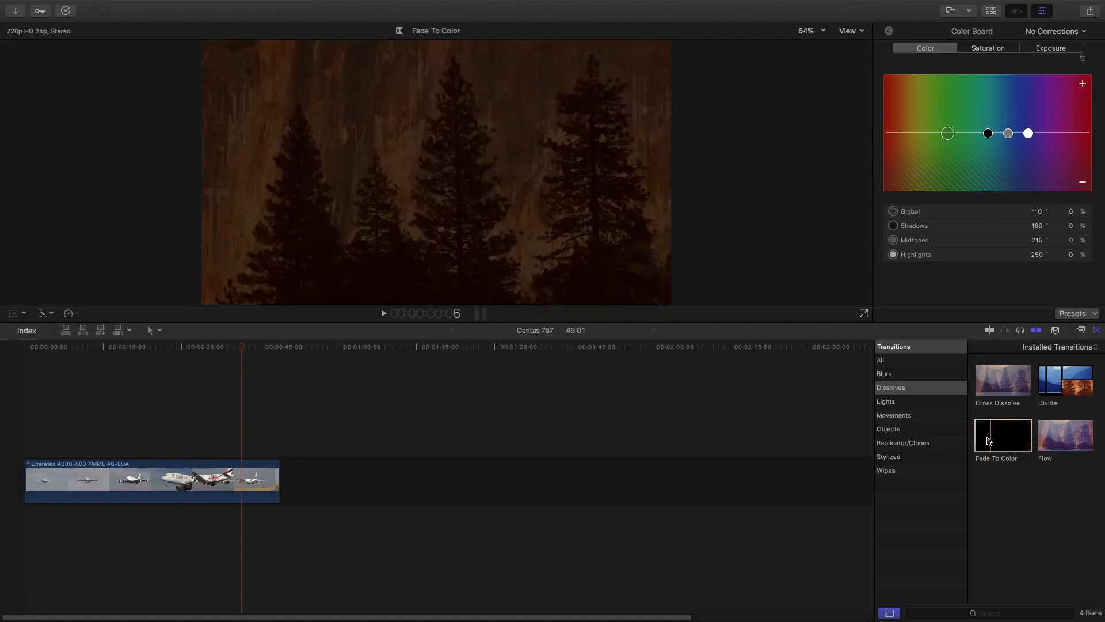
mouse_move(980, 438)
left_mouse_down()
mouse_move(491, 365)
mouse_move(321, 483)
mouse_move(279, 484)
left_mouse_up()
mouse_move(1008, 436)
left_mouse_down()
mouse_move(150, 413)
mouse_move(9, 418)
mouse_move(12, 468)
left_mouse_up()
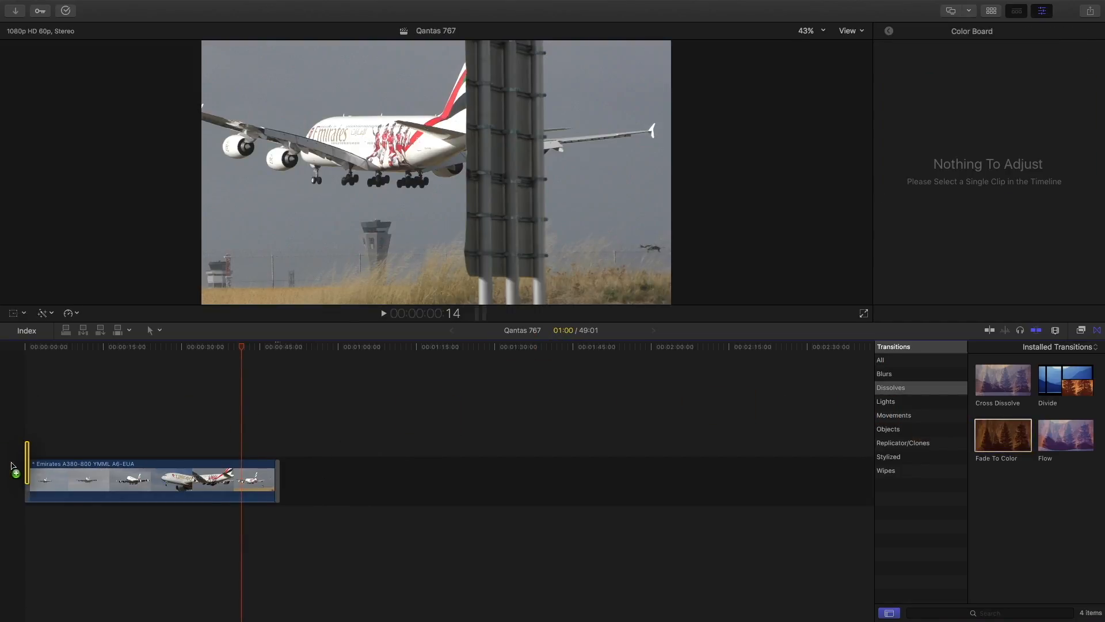
Step: Play the fade at the clip's start, check the fade at its end, and close the transitions browser
left_click(18, 442)
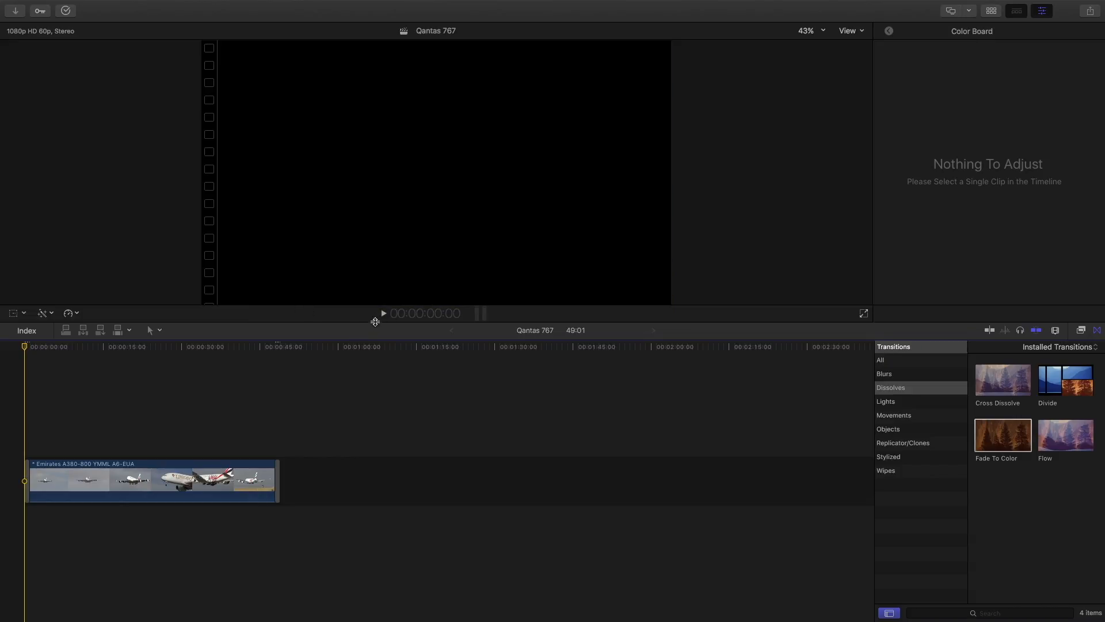
left_click(383, 314)
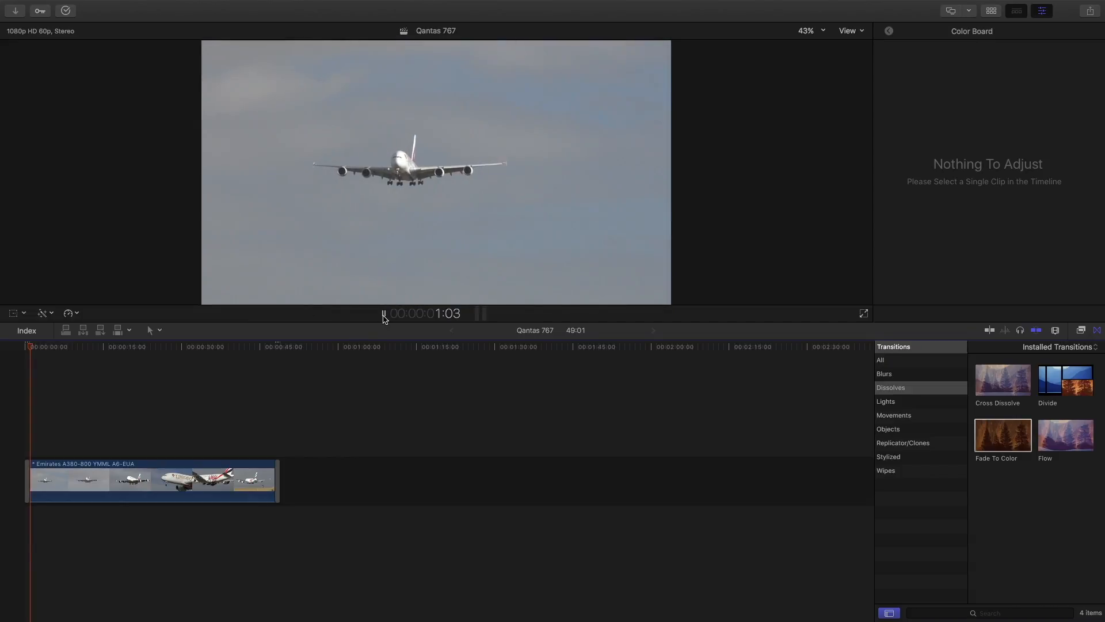
left_click(271, 439)
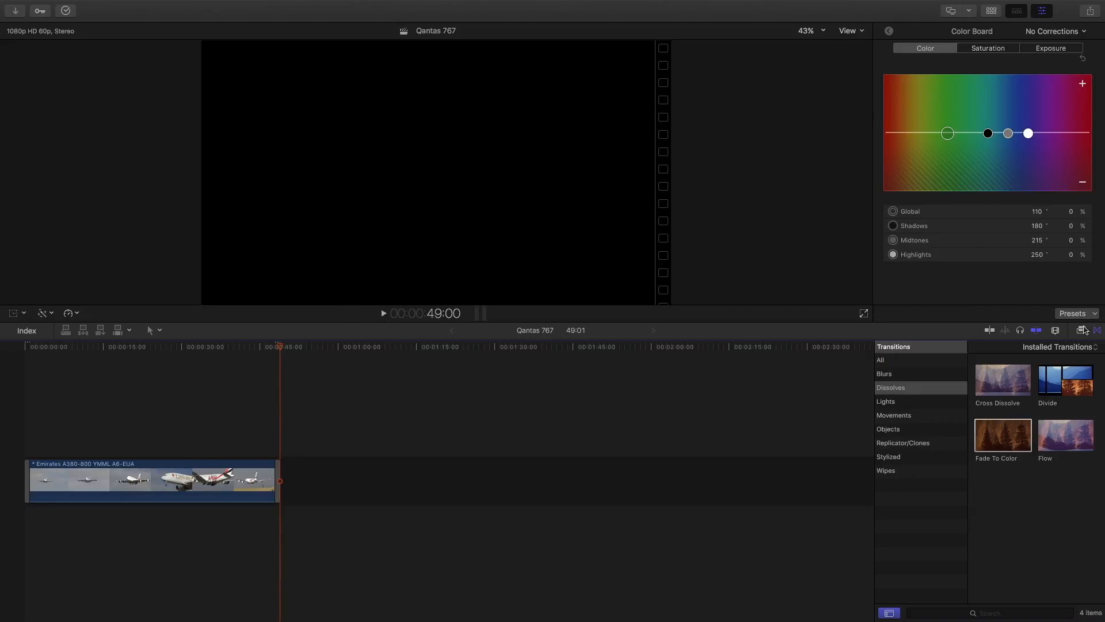
left_click(1096, 333)
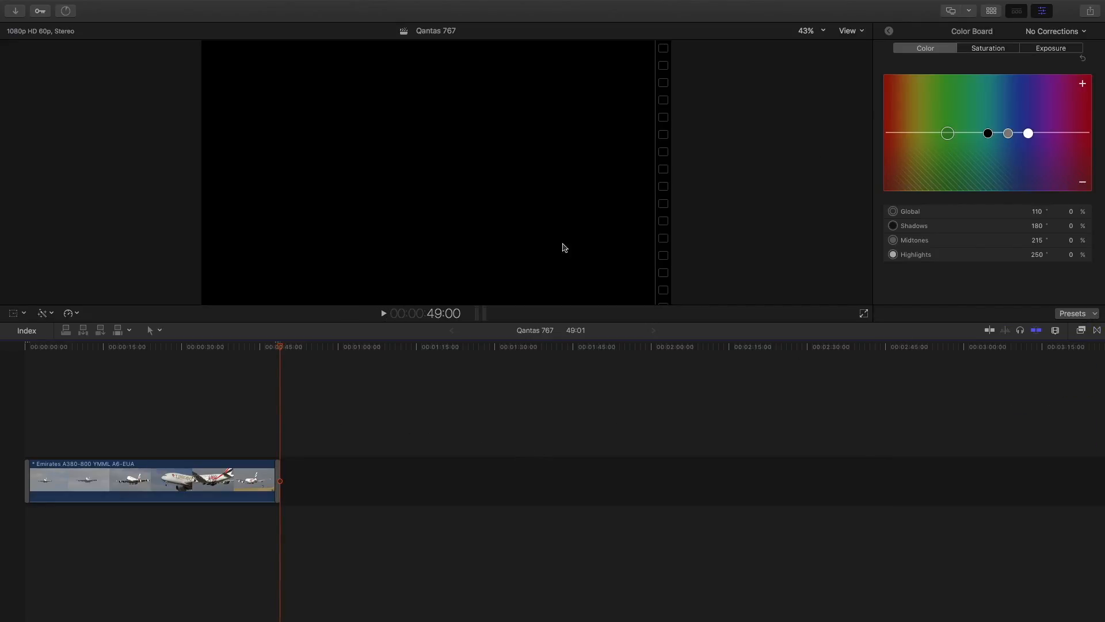
Step: Select the Emirates clip at about 29 seconds and look through the Color Board's saturation, exposure and color controls
left_click(239, 453)
left_click(188, 444)
left_click(174, 448)
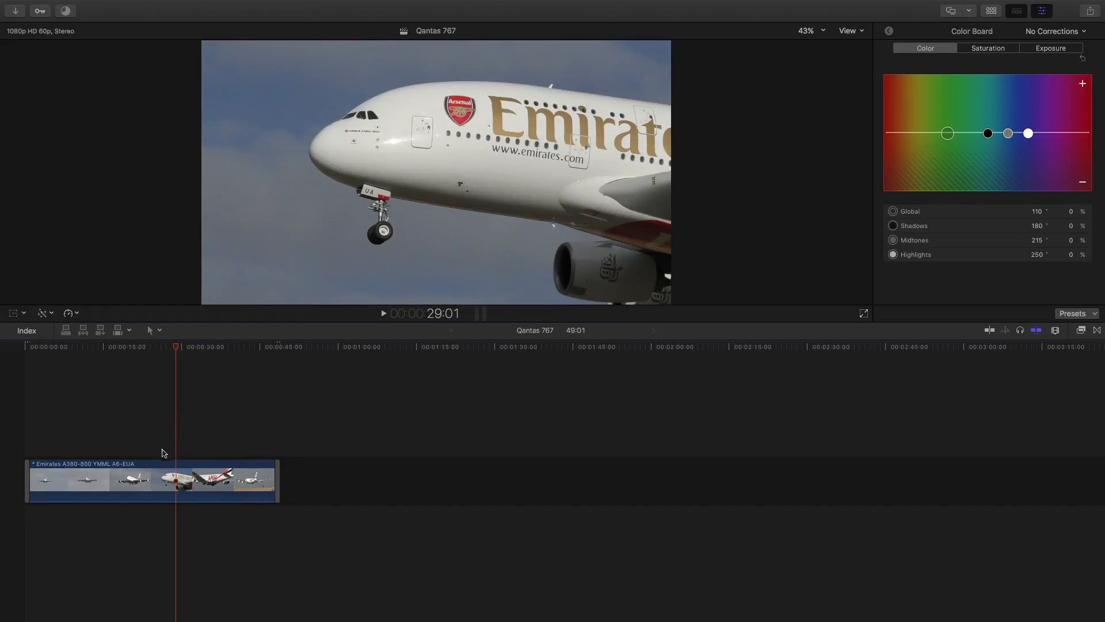
left_click(178, 479)
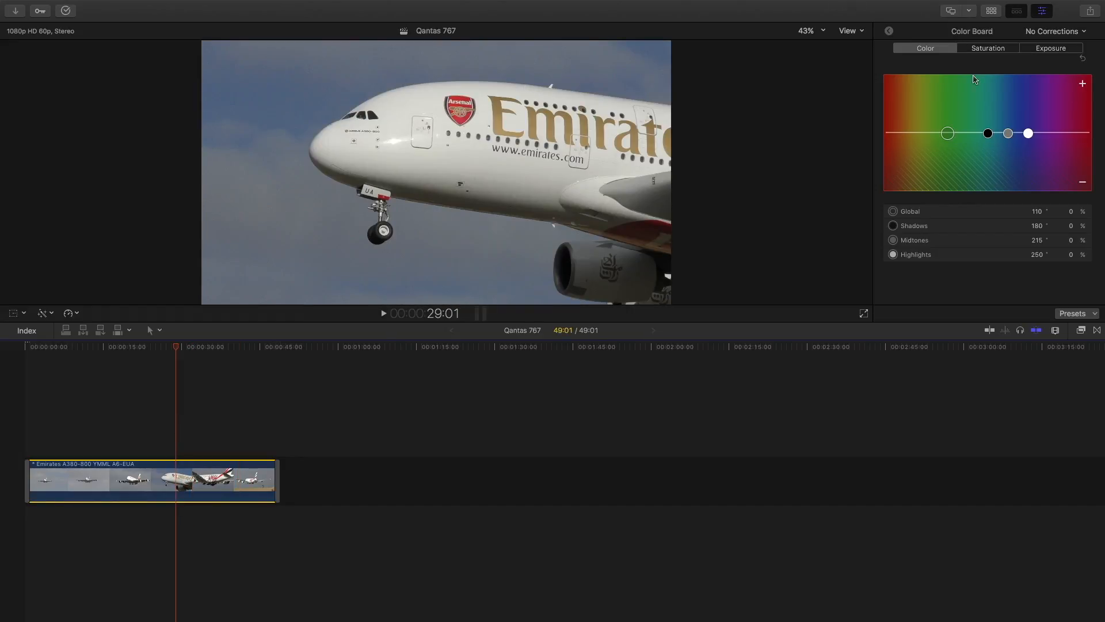
left_click(988, 50)
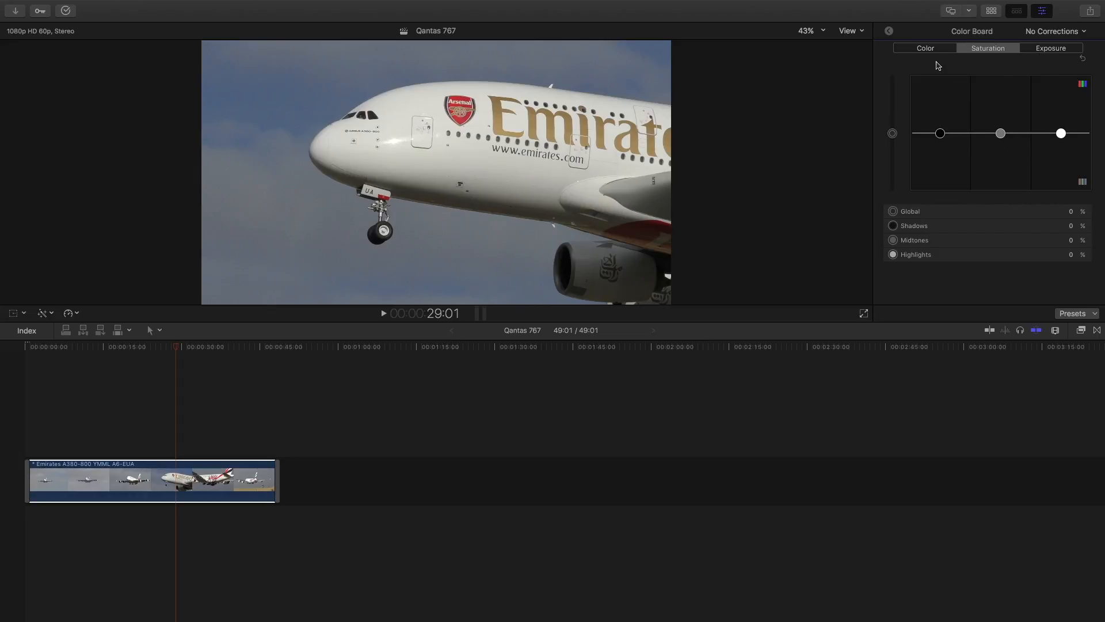
left_click(1042, 51)
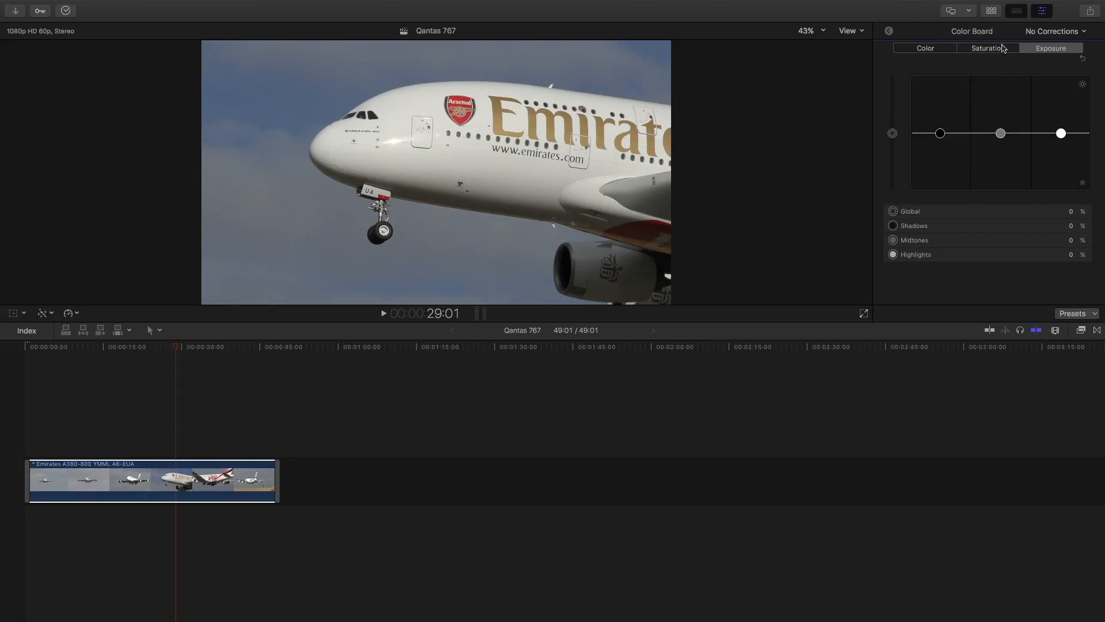
left_click(920, 48)
left_click(1002, 51)
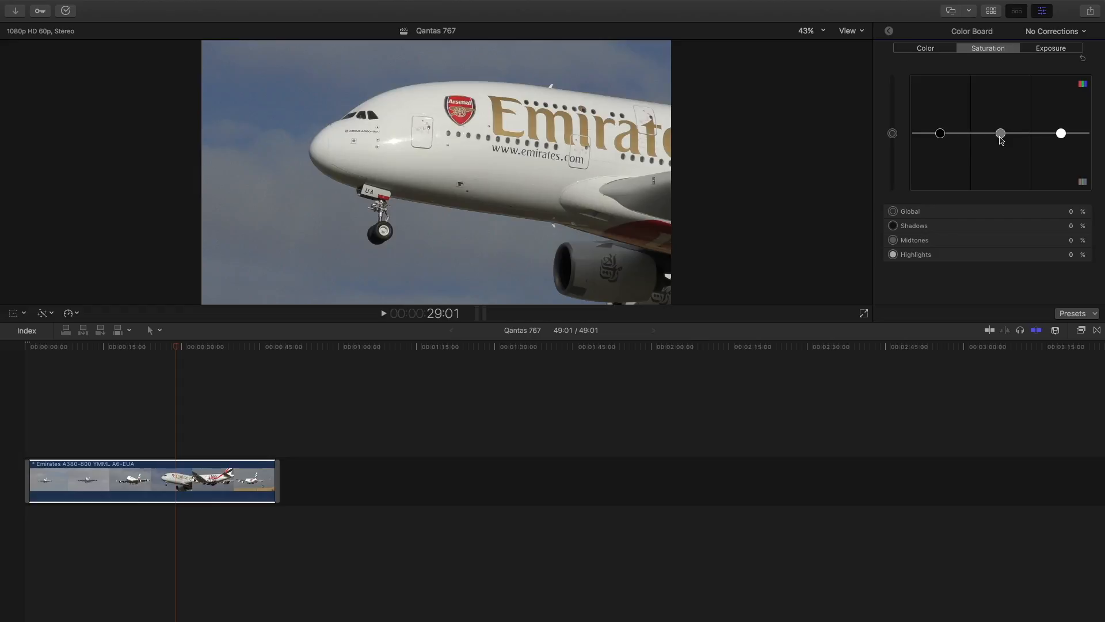
Step: Try a midtones saturation of 100% on the Emirates clip and review frames along its whole length
left_click(1000, 136)
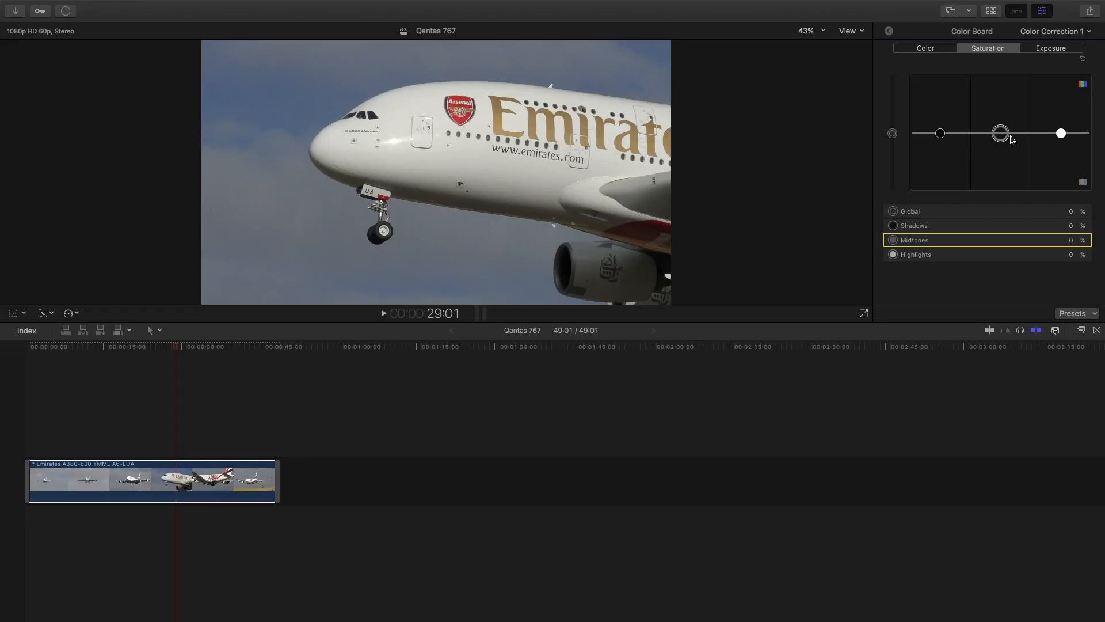
left_click_drag(1002, 137, 1004, 46)
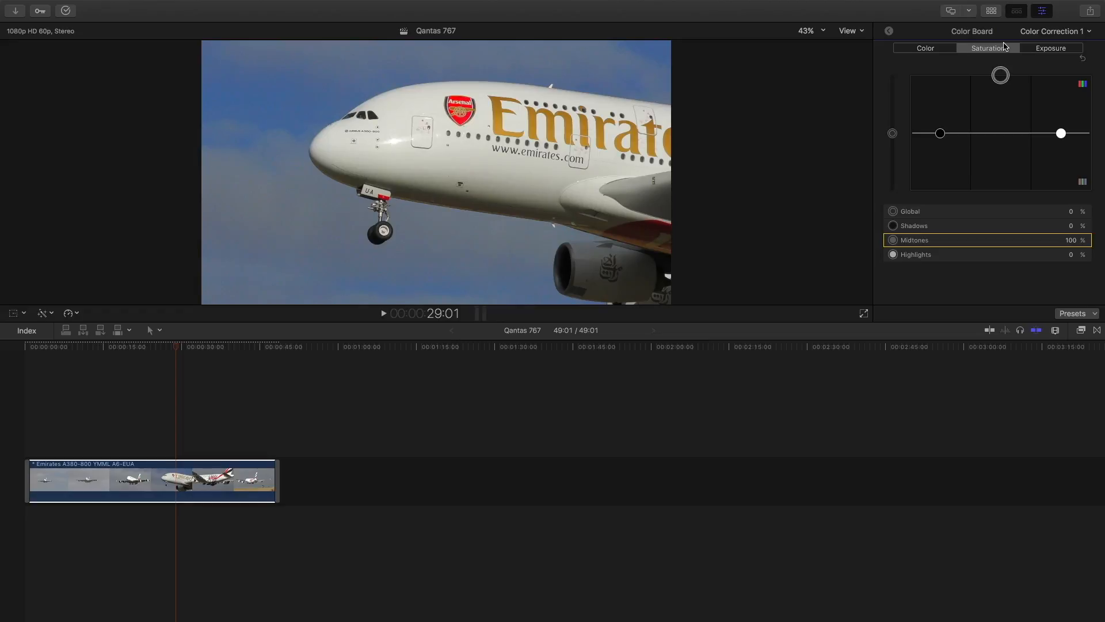
left_click(197, 400)
left_click(234, 388)
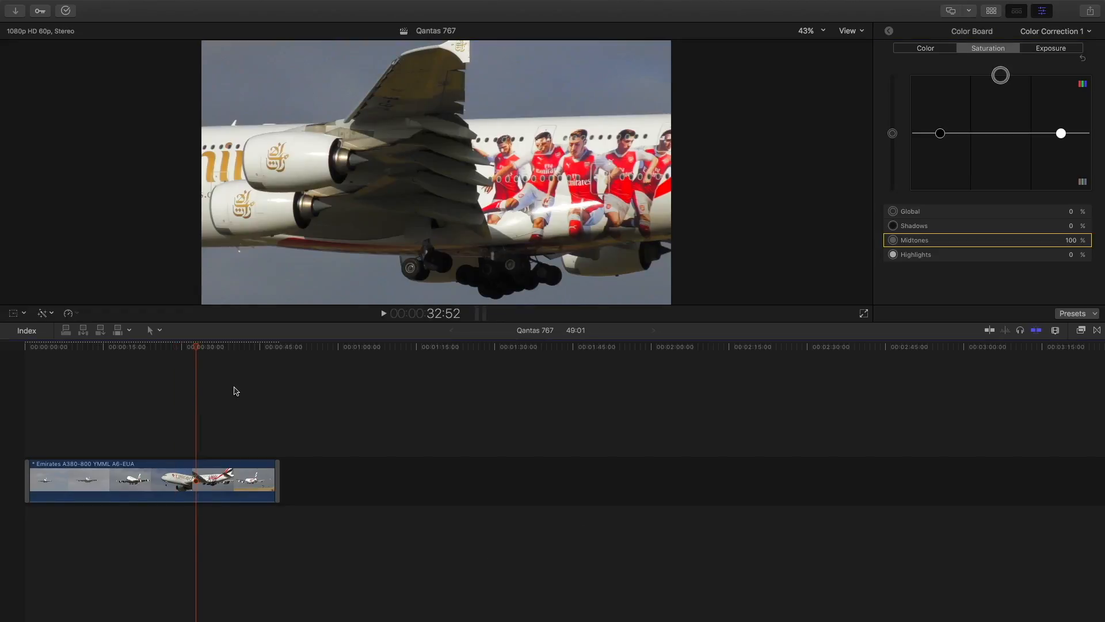
left_click(269, 387)
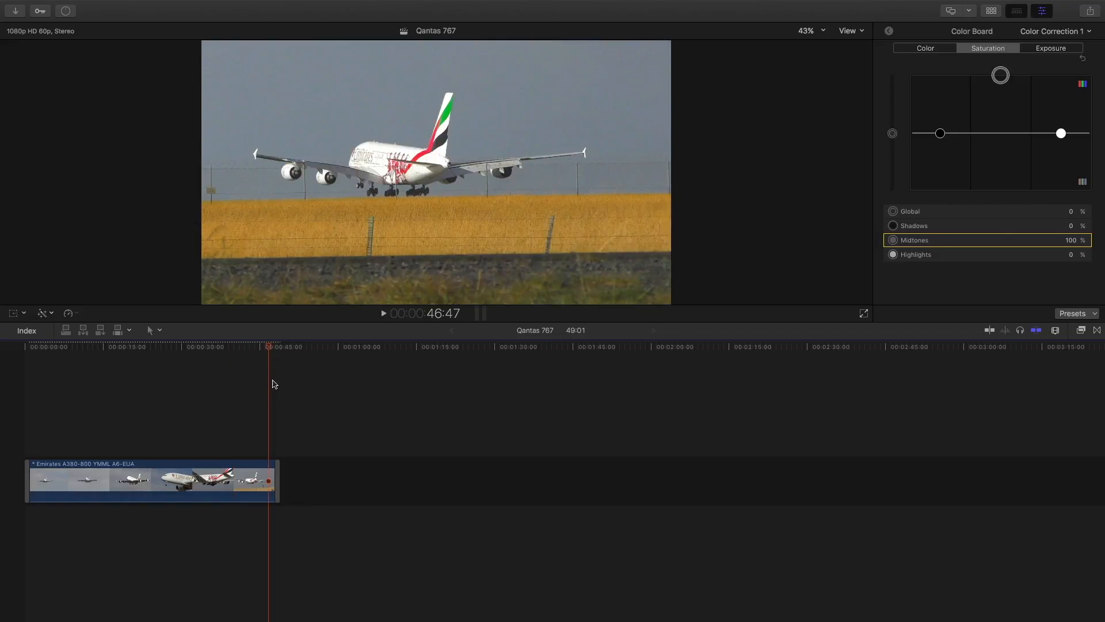
left_click(153, 415)
left_click(81, 420)
left_click(108, 400)
left_click(118, 399)
left_click(142, 394)
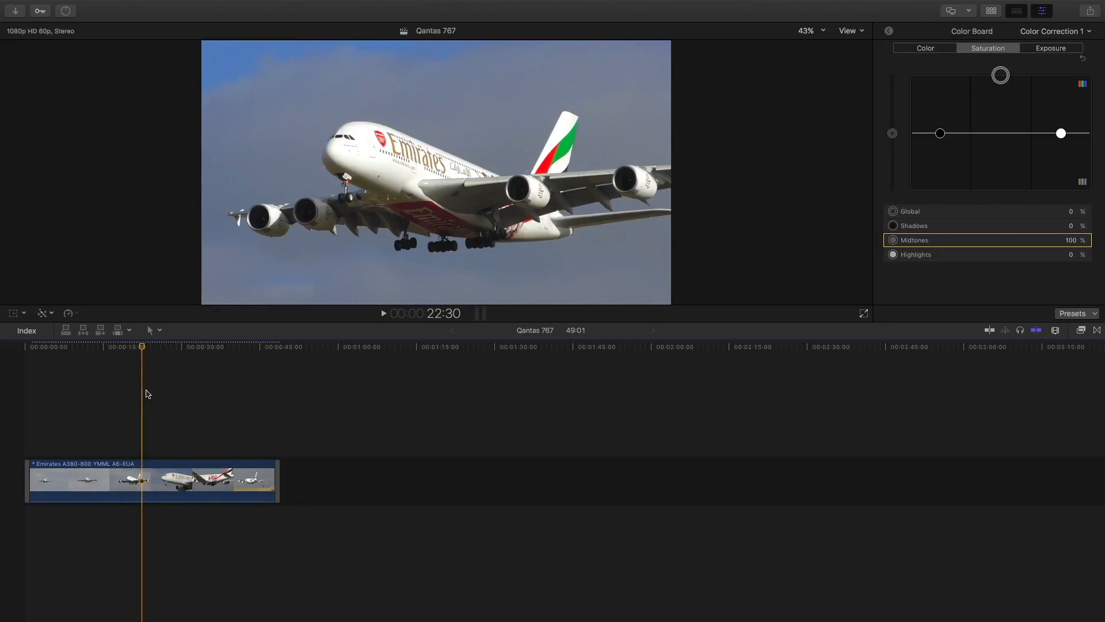
left_click_drag(142, 347, 152, 349)
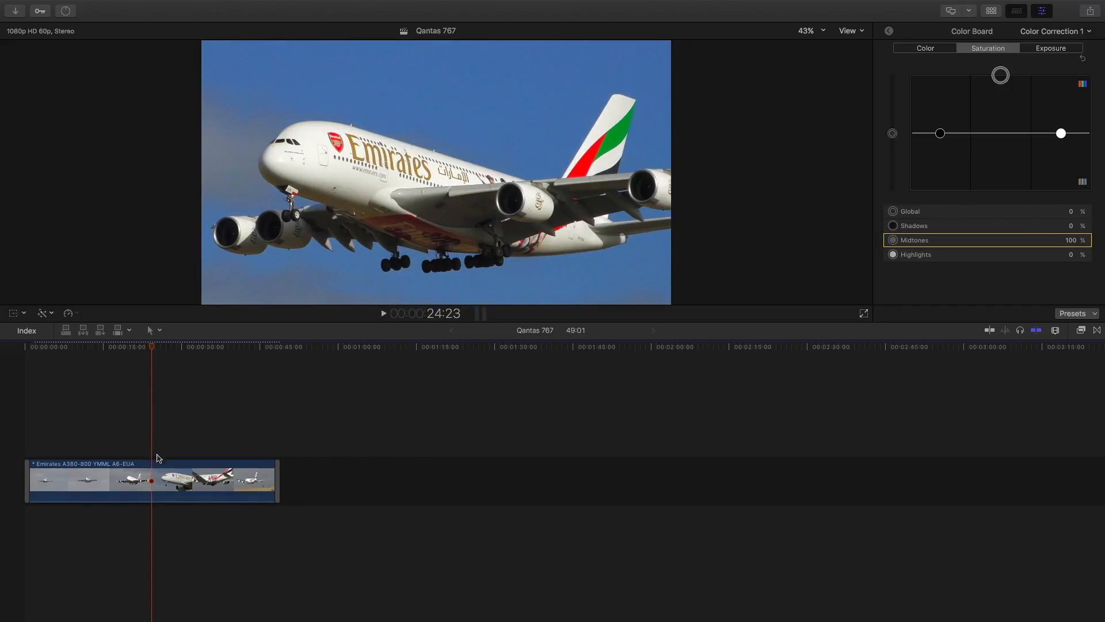
Step: Select the Emirates clip again, set its midtones saturation to 3%, and check the frame at about 29 seconds
left_click(155, 467)
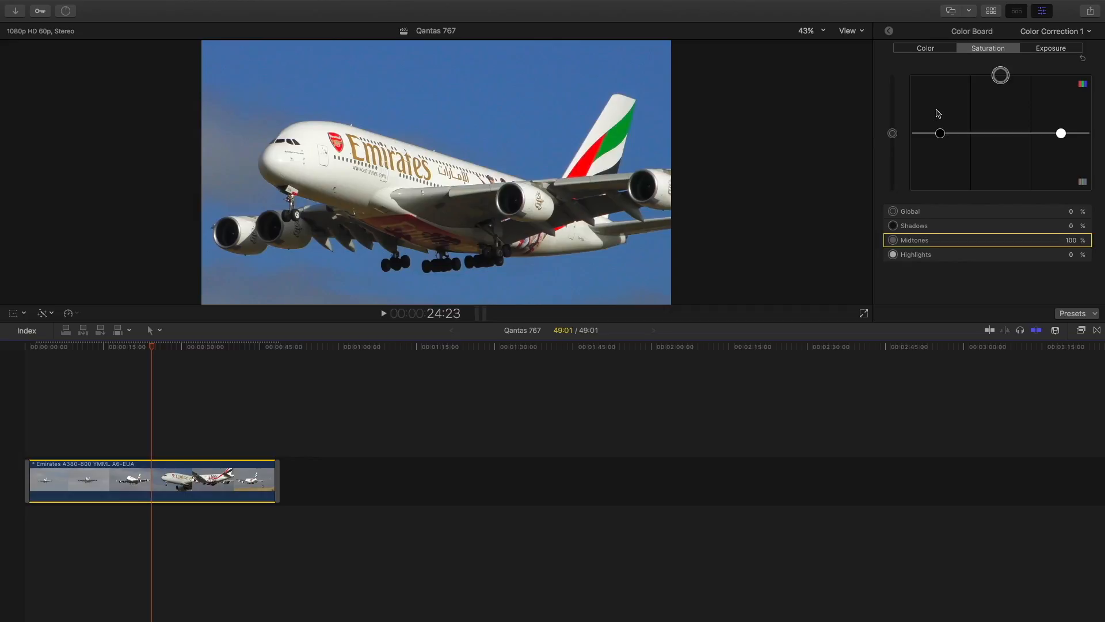
left_click_drag(1004, 78, 1002, 132)
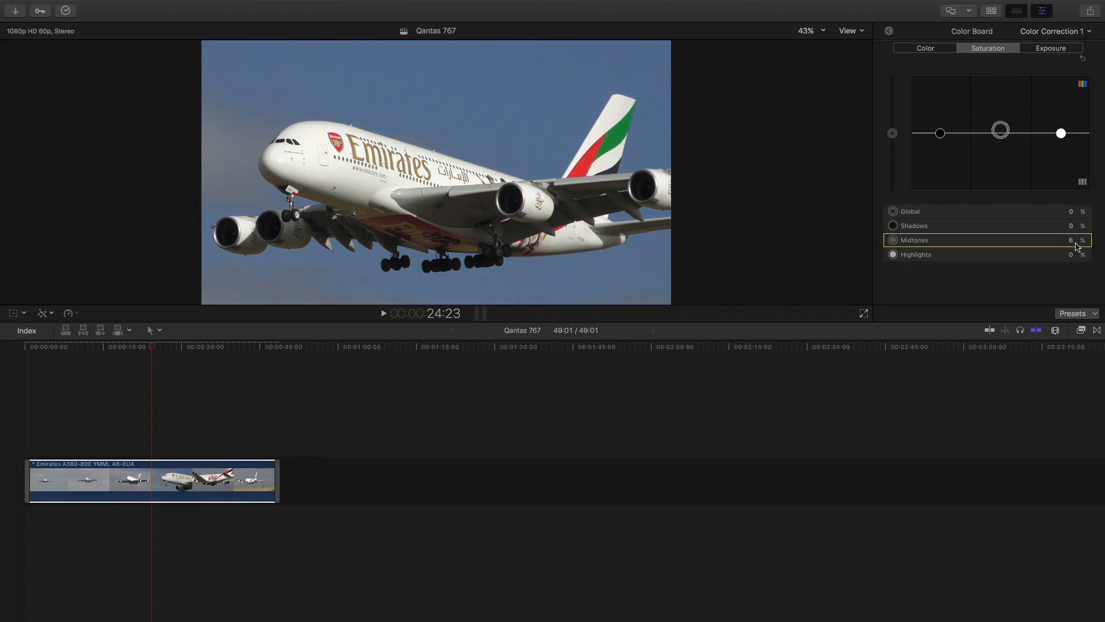
key("Return")
left_click(177, 400)
left_click(189, 400)
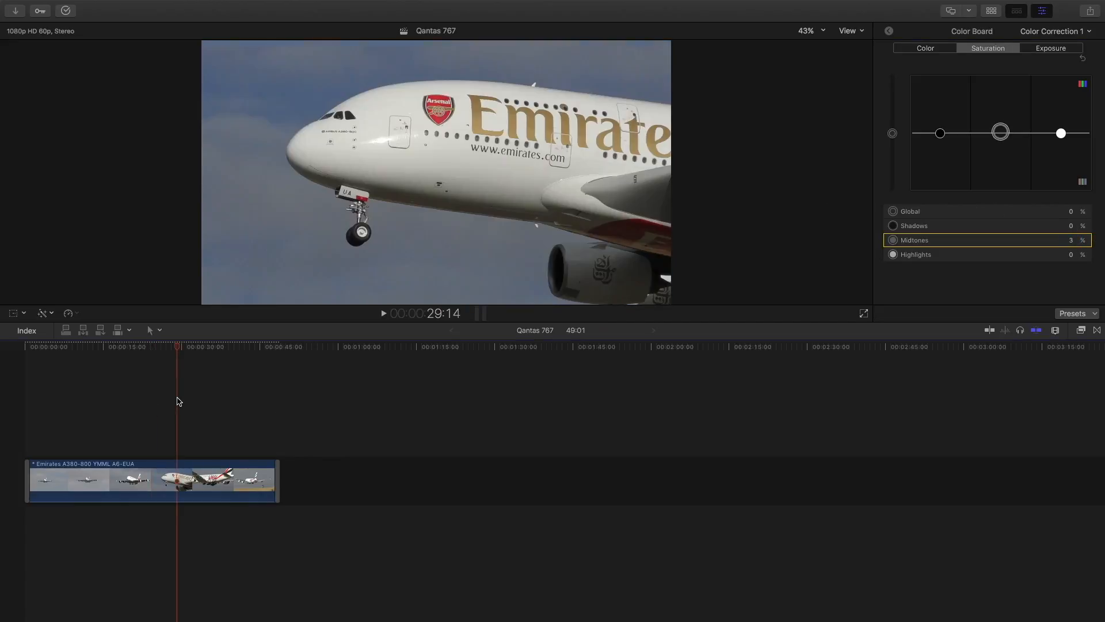
Step: Raise the Emirates clip's highlights saturation to 100% and review several frames in its second half
left_click_drag(1061, 133, 1007, 48)
left_click(207, 407)
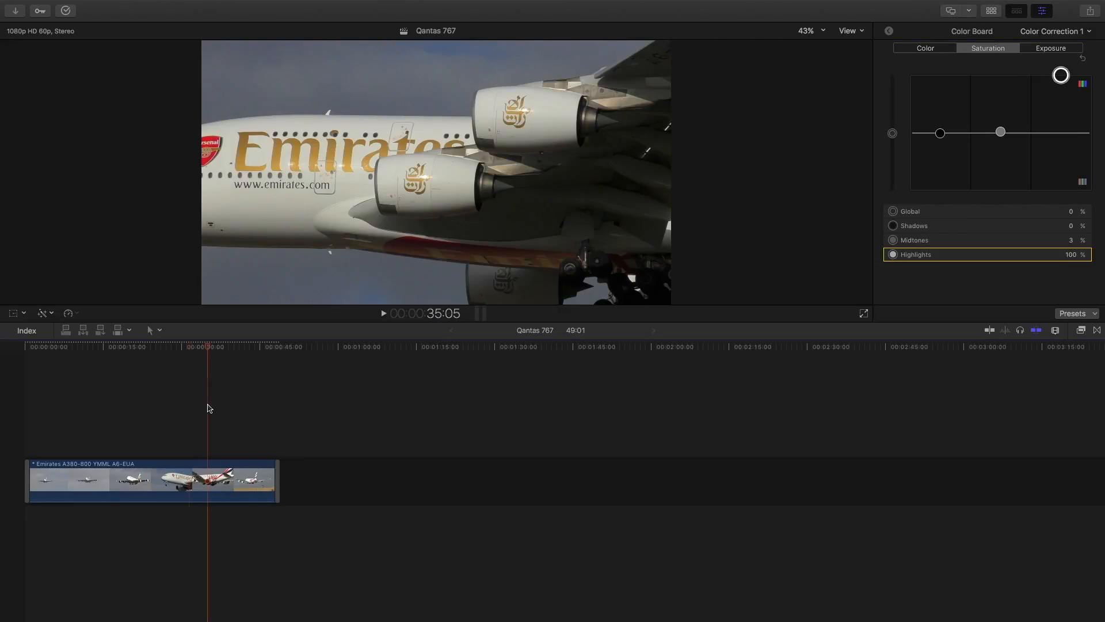
left_click(242, 401)
left_click(276, 404)
left_click(202, 400)
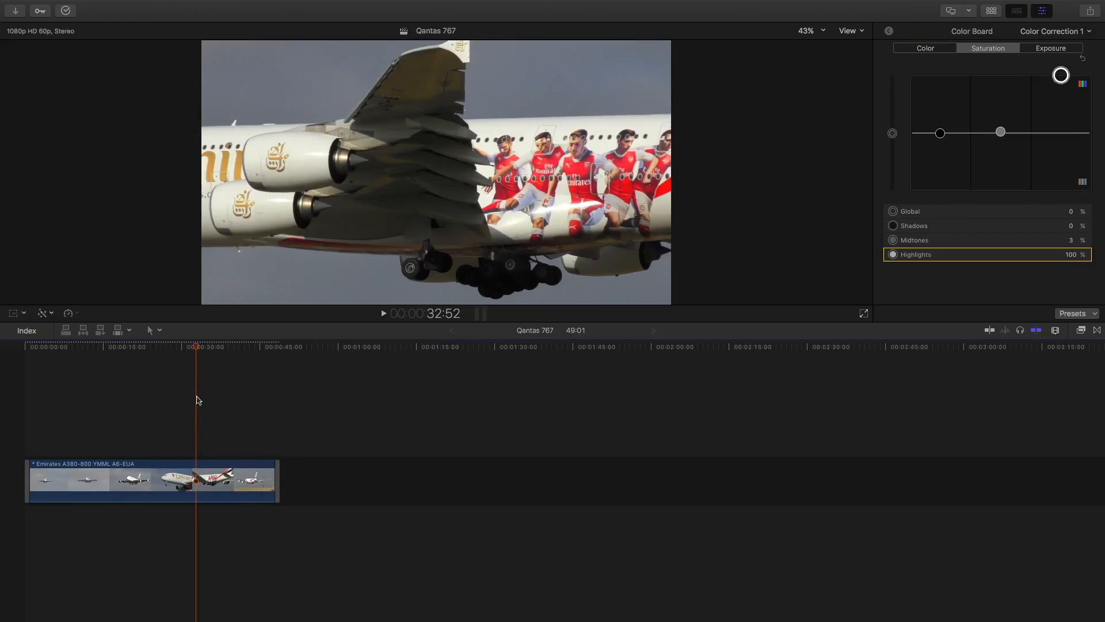
Step: Compare frames of the Emirates clip at about 44, 46 and 26 seconds under the raised highlights saturation
left_click(256, 406)
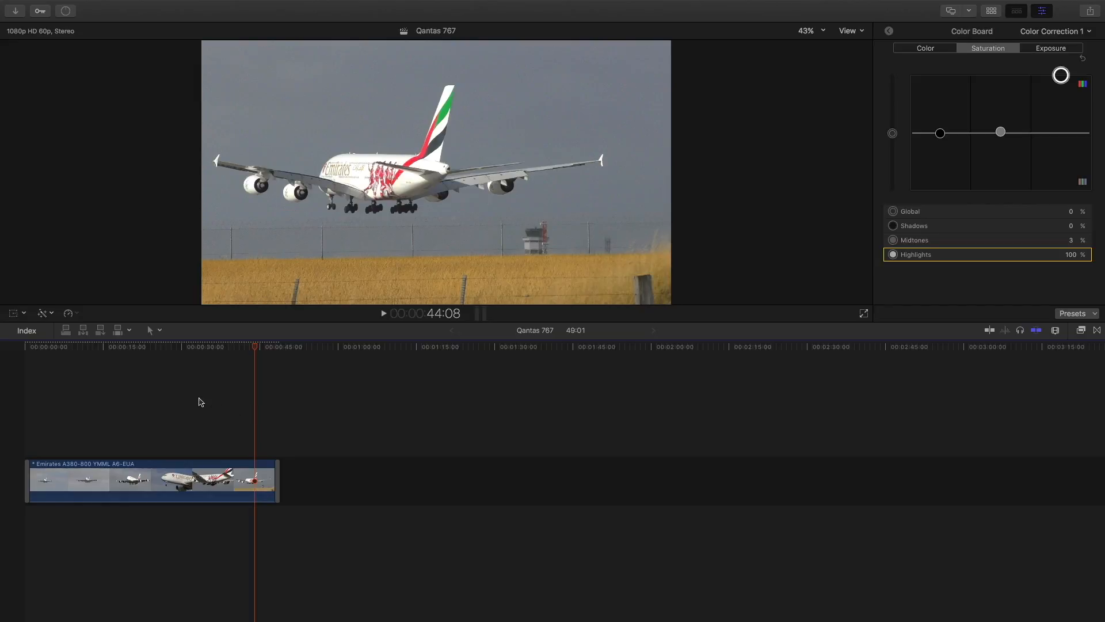
left_click(194, 402)
left_click(242, 410)
left_click(264, 415)
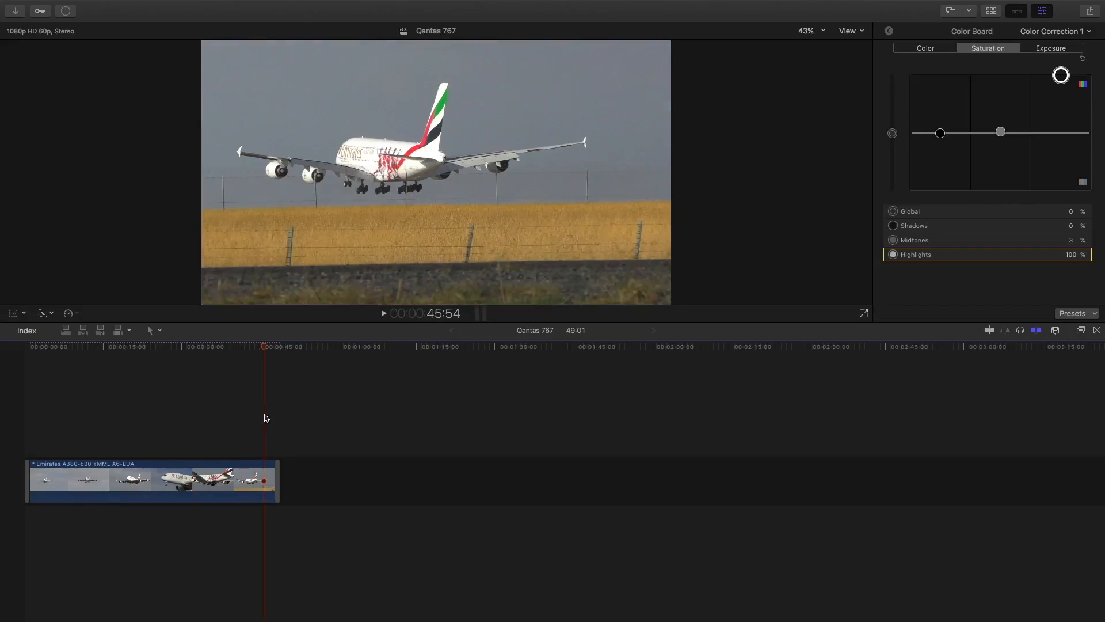
left_click(162, 407)
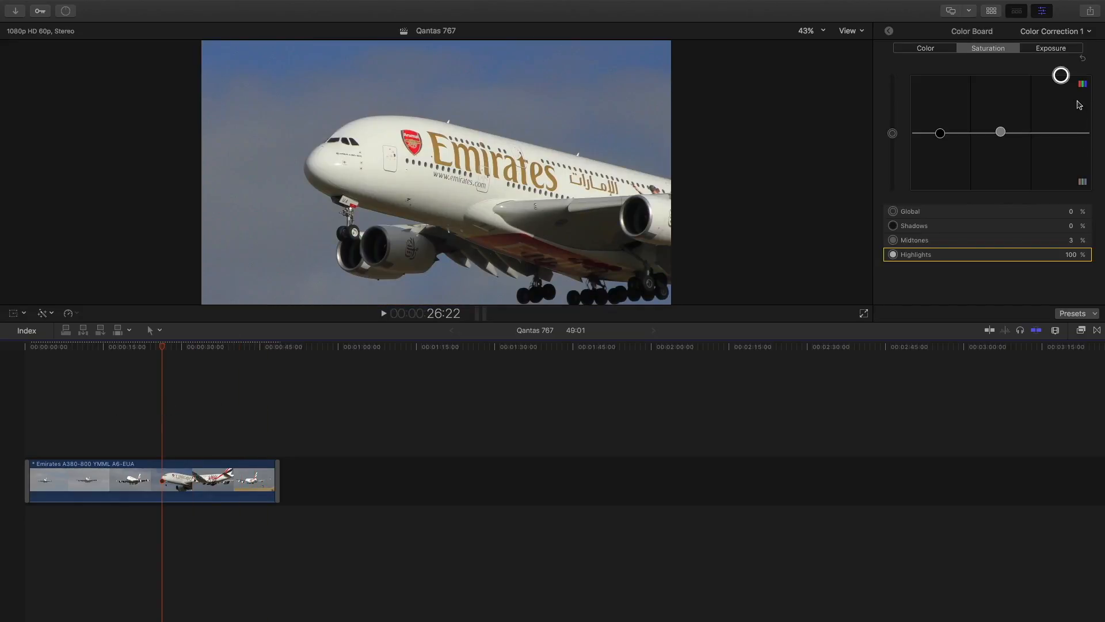
Step: Set the Emirates clip's highlights saturation back to 0% and check frames along the clip
left_click(1072, 256)
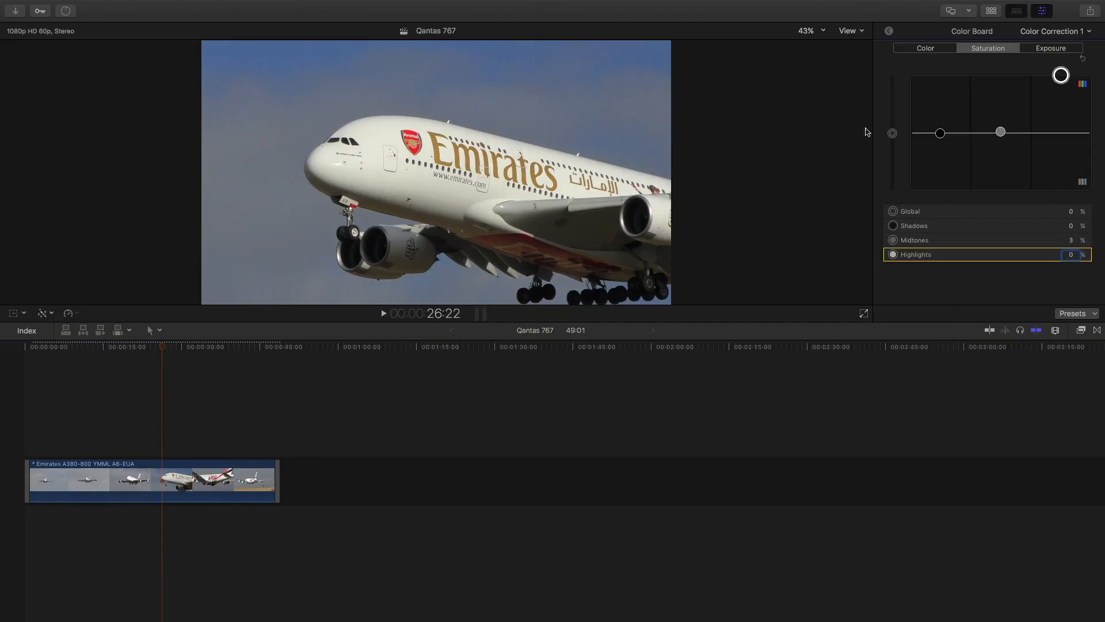
left_click_drag(1061, 75, 1068, 136)
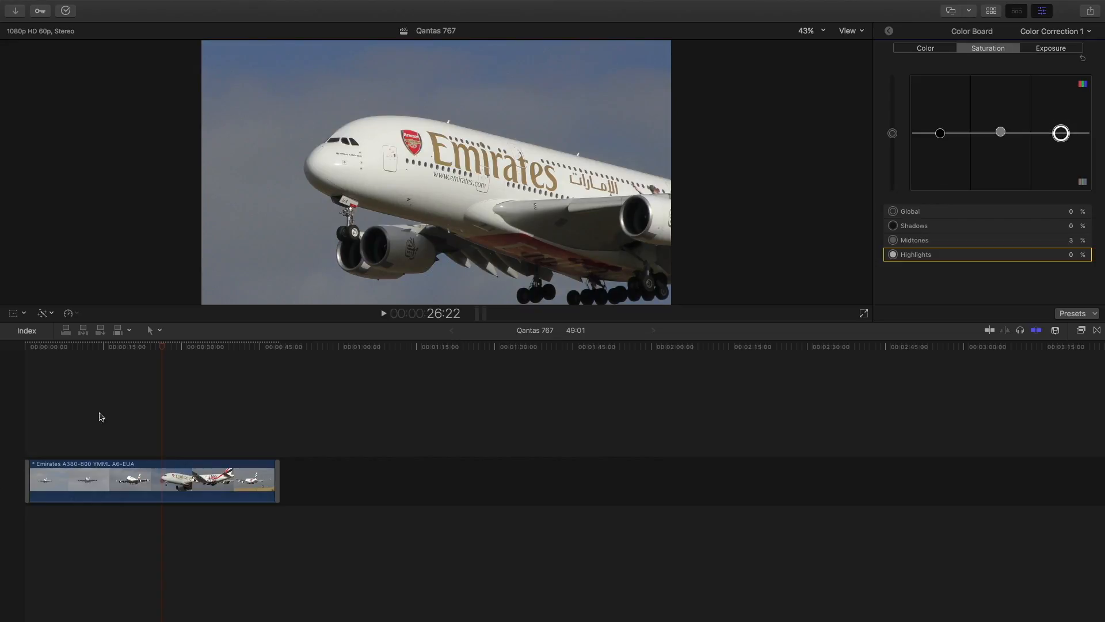
left_click(99, 432)
left_click(135, 411)
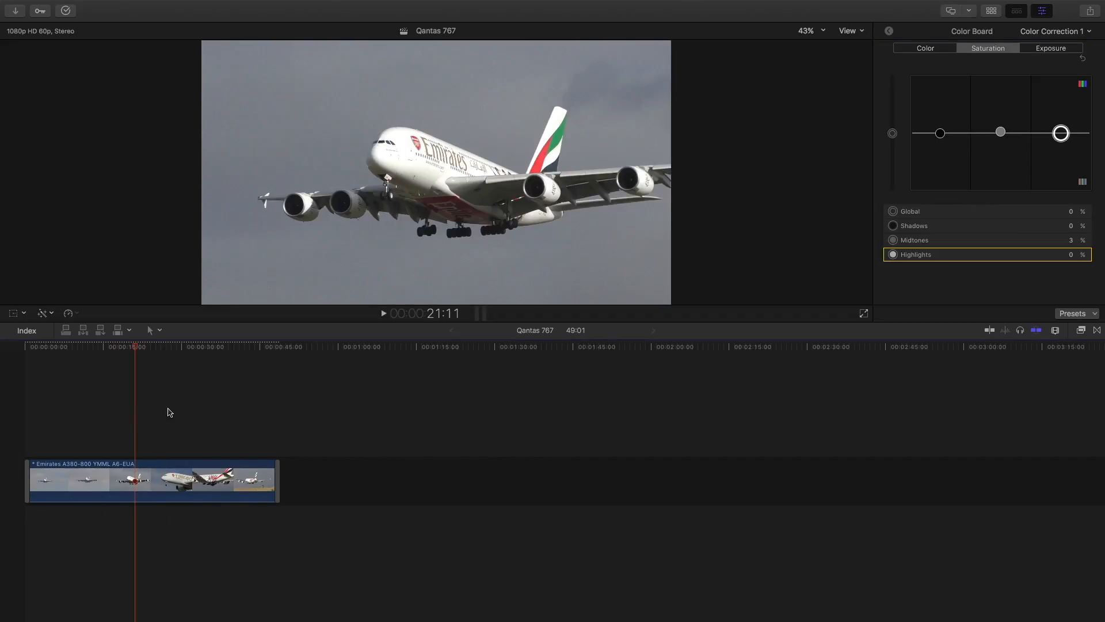
left_click(167, 409)
left_click(200, 422)
left_click(227, 416)
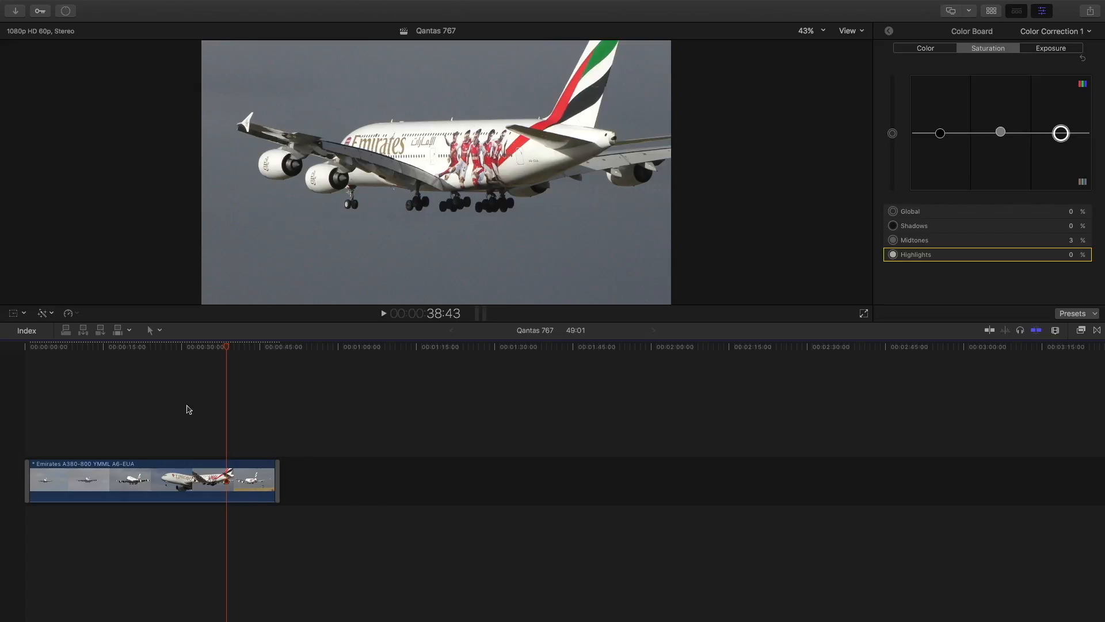
left_click_drag(20, 420, 202, 407)
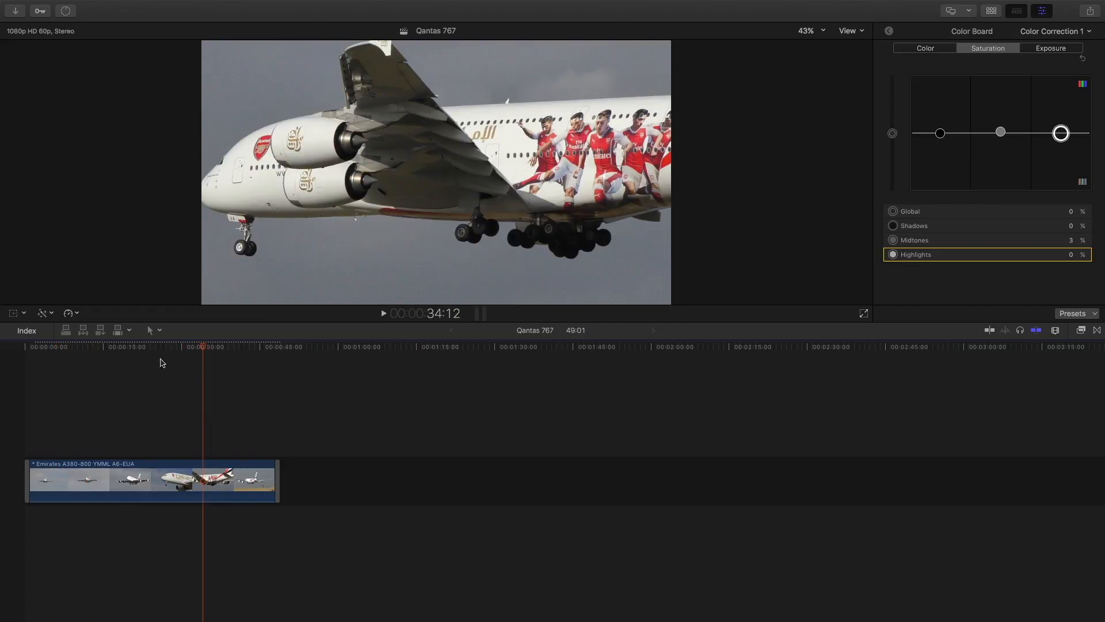
Step: Play the Emirates clip from its start and pause at about 33 seconds to review the color correction
left_click(29, 395)
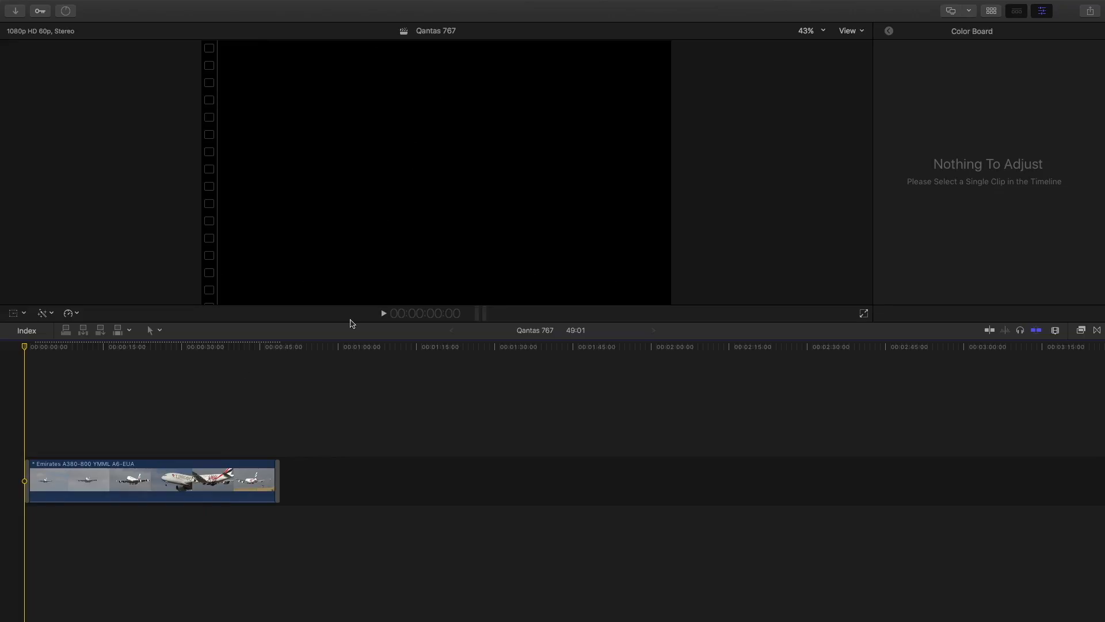
left_click(384, 313)
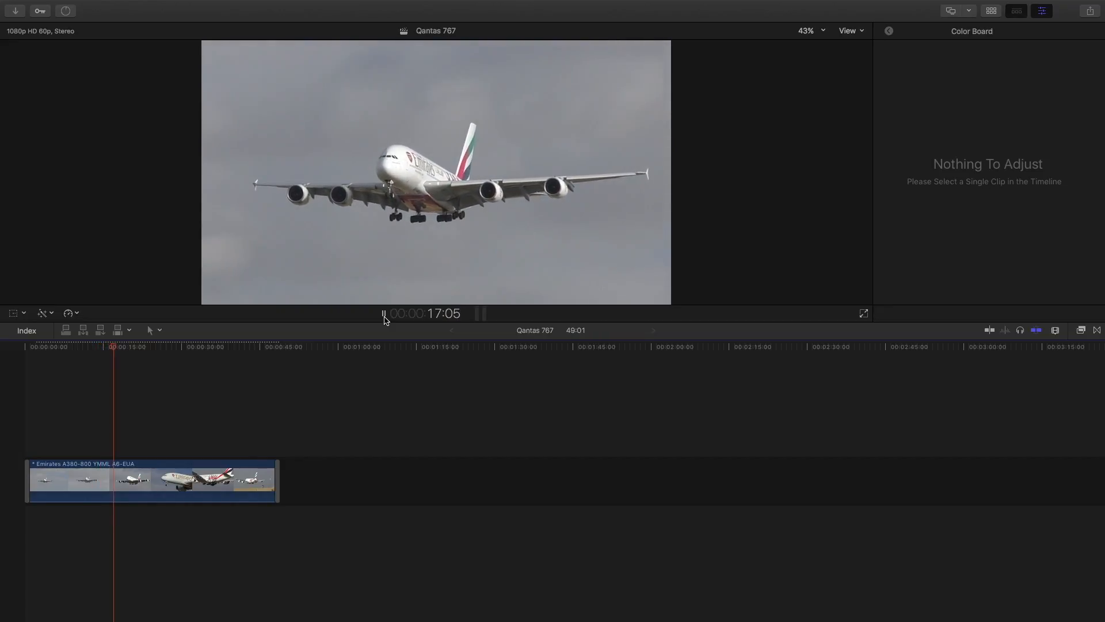
mouse_move(197, 501)
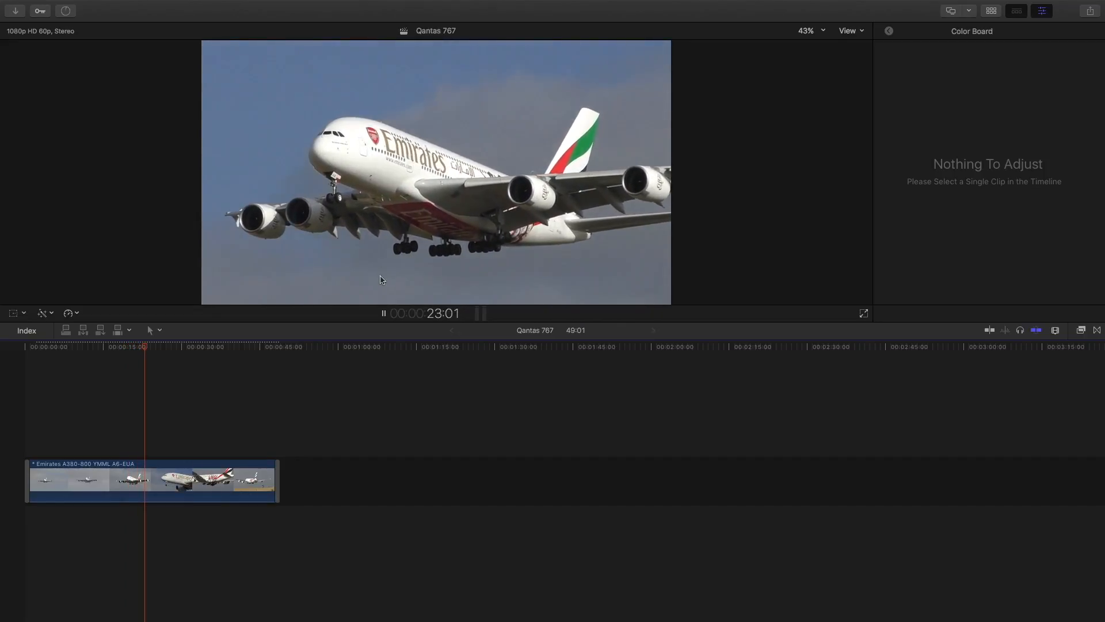
left_click(383, 314)
left_click(383, 314)
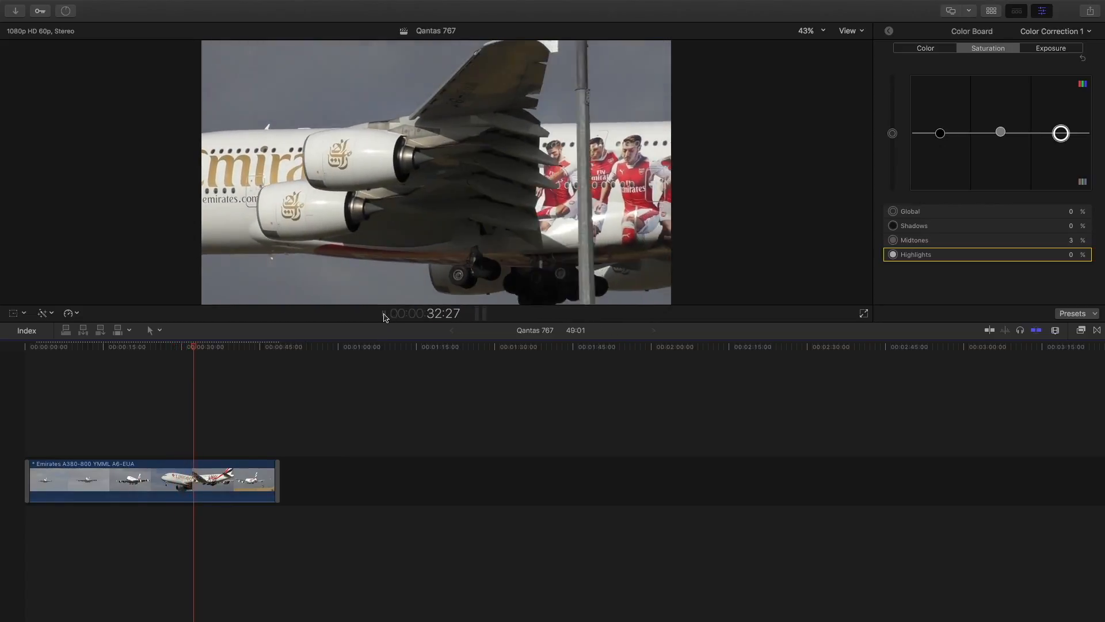
left_click(385, 314)
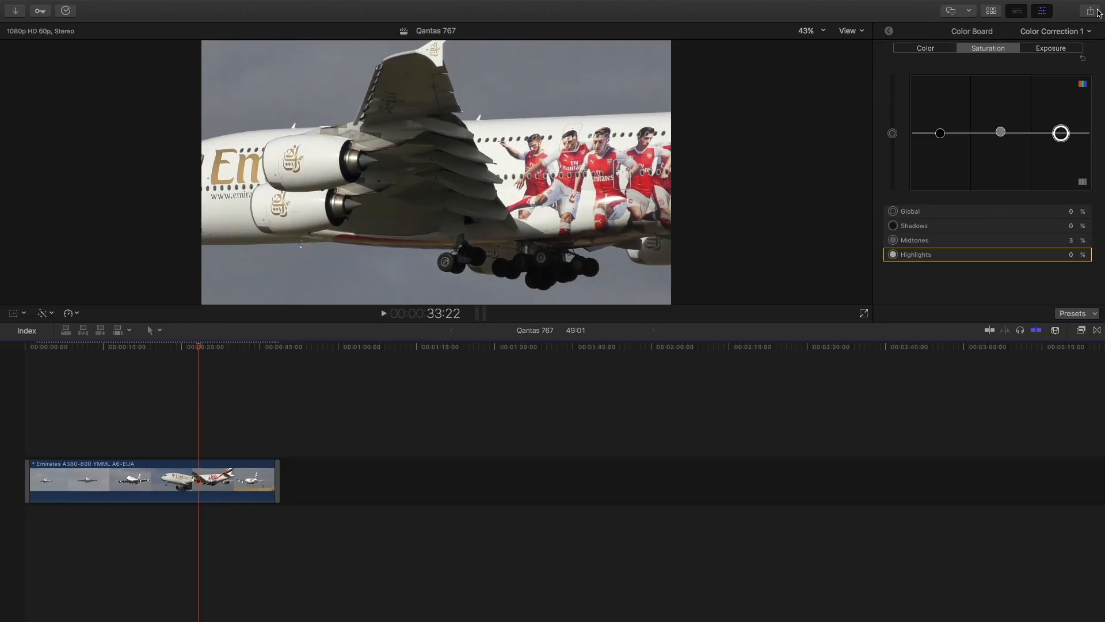
Step: Start a Master File export of the project and check its estimated file size
left_click(1090, 12)
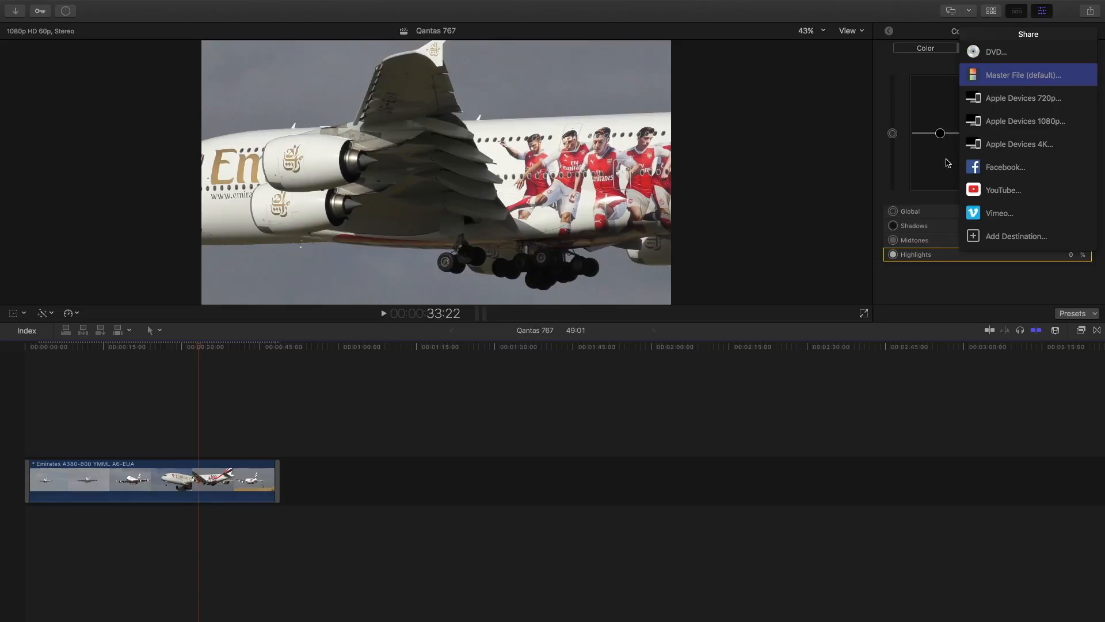
left_click(991, 69)
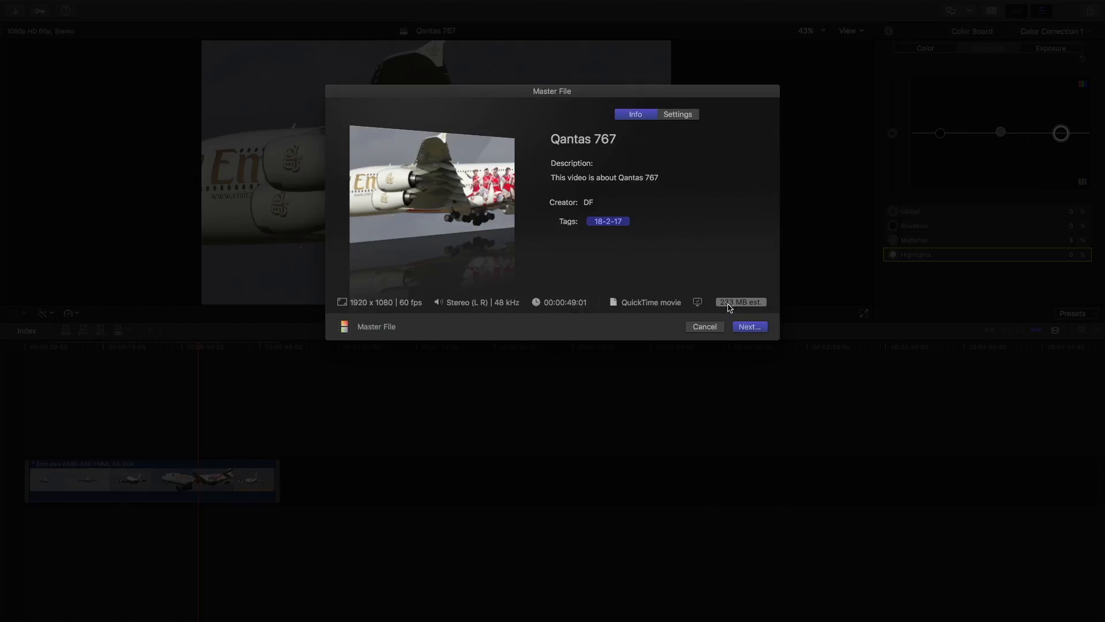
mouse_move(740, 308)
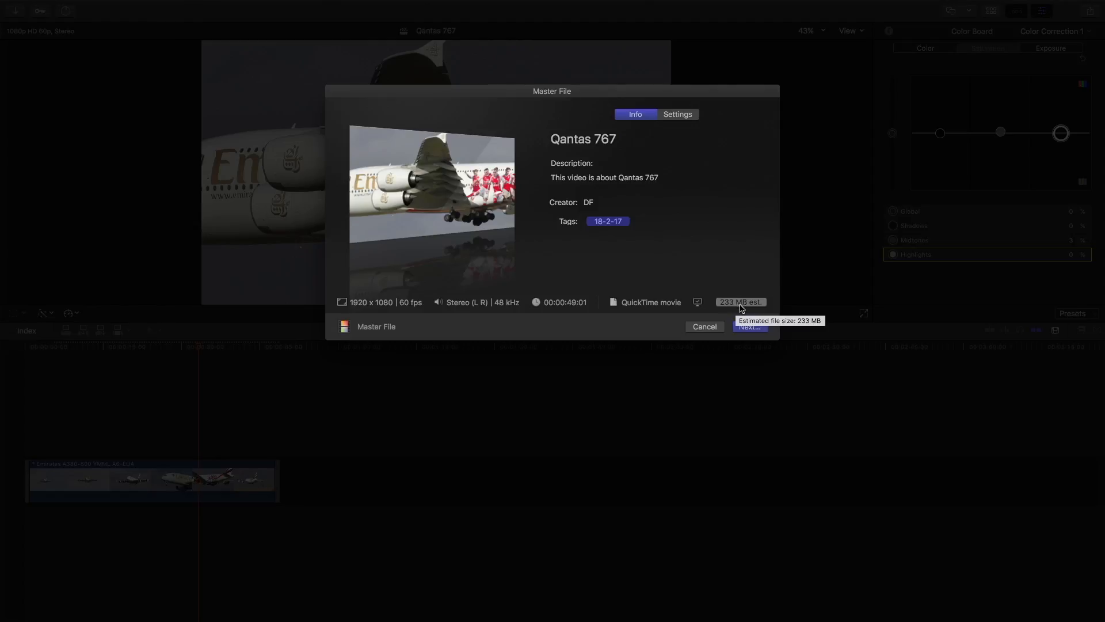
Step: Title the export "Emirates A380 A6-EUA 'Arsenal FC'"
left_click(558, 140)
left_click_drag(617, 138, 547, 138)
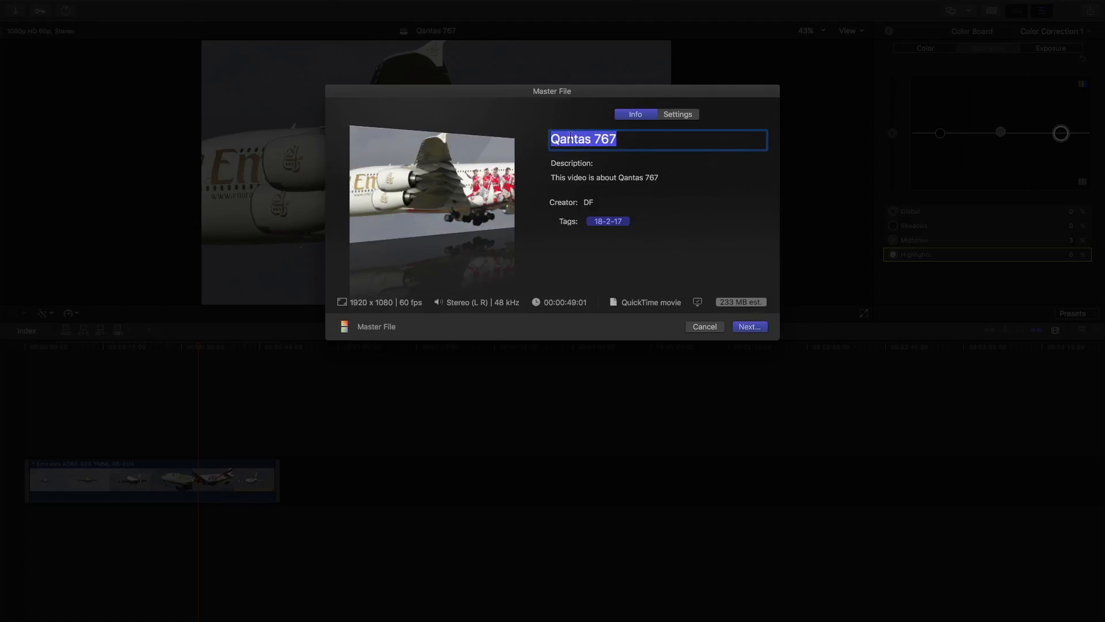
key("BackSpace")
type("Emirat")
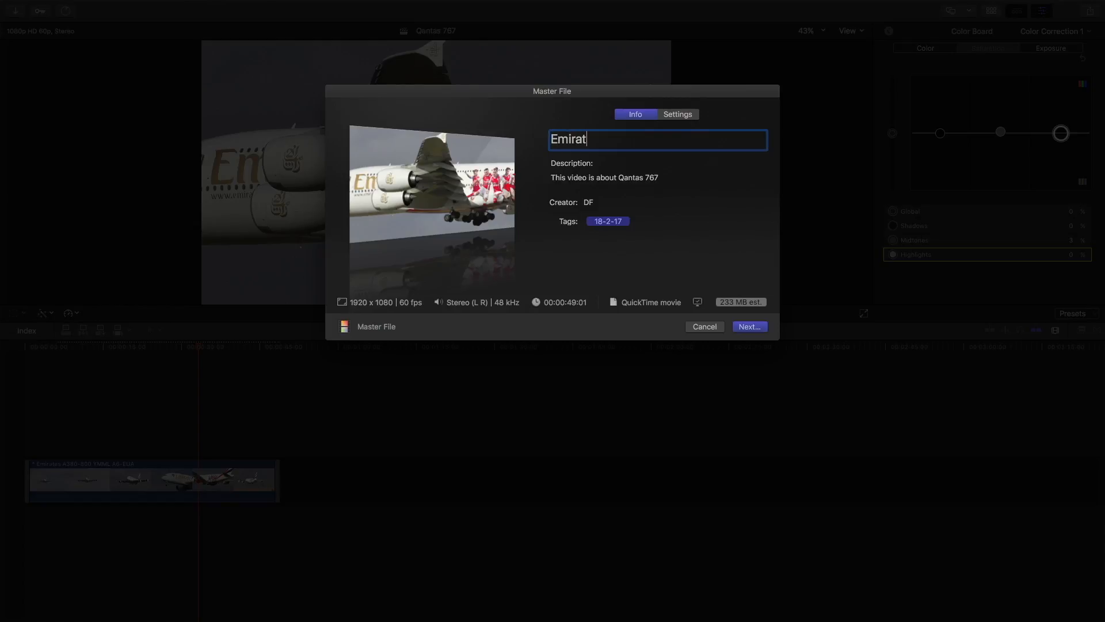
type("es A37")
type("0 A6-EUA")
type(" 'Arsrena")
key("BackSpace")
key("BackSpace")
key("BackSpace")
key("BackSpace")
type("neal")
key("BackSpace")
key("BackSpace")
key("BackSpace")
type("enal FC")
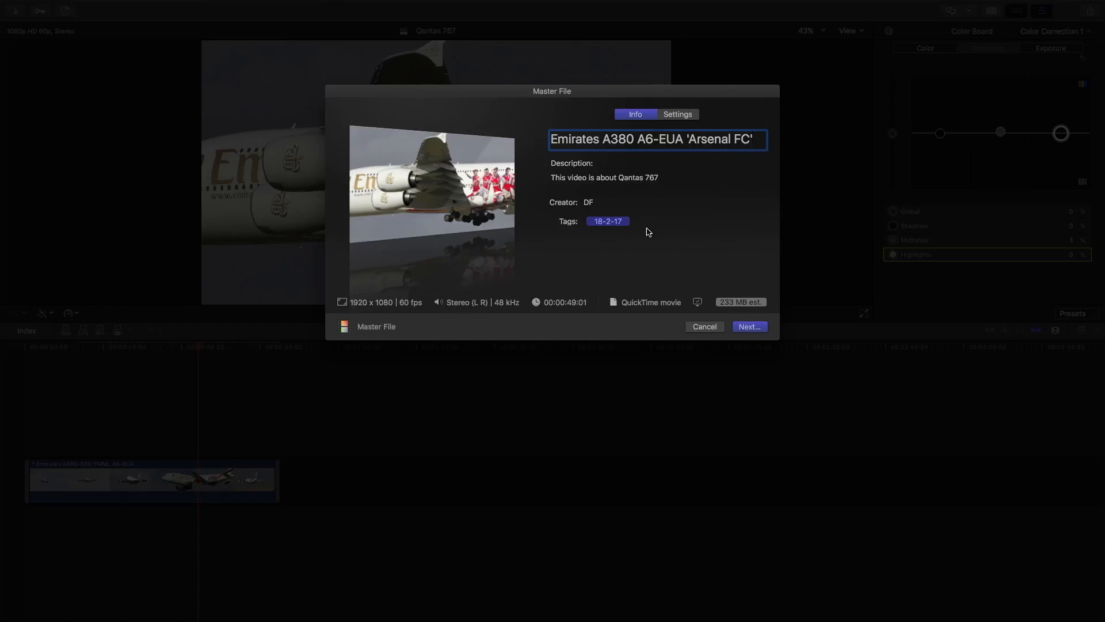
Step: Look over the master file's export settings and the available formats, keeping Video and Audio
left_click(682, 121)
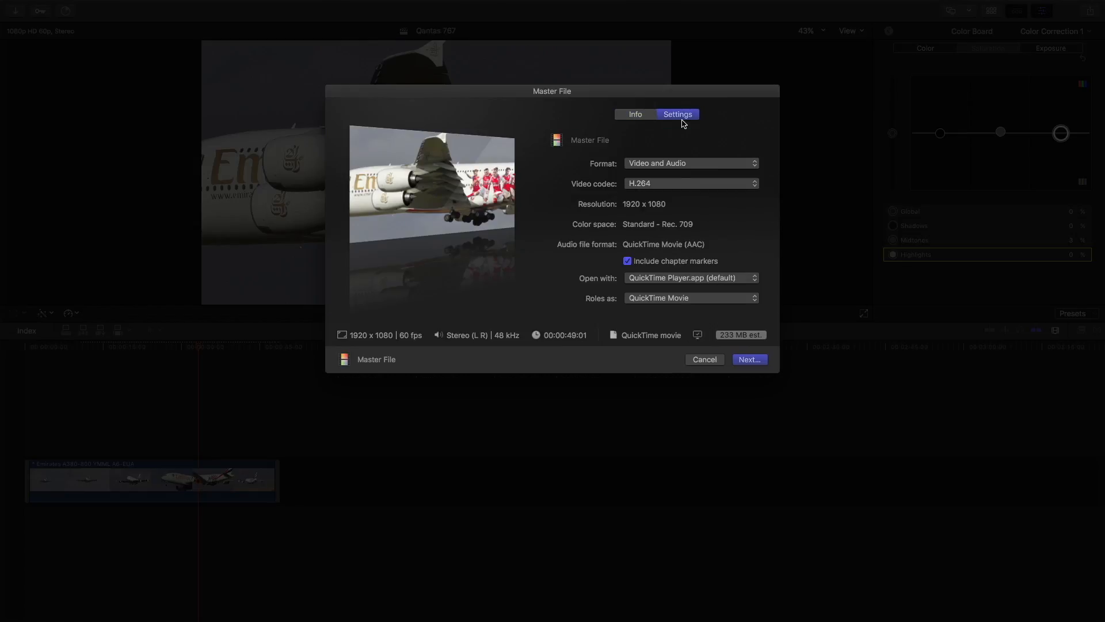
left_click(652, 163)
left_click(649, 165)
left_click(651, 166)
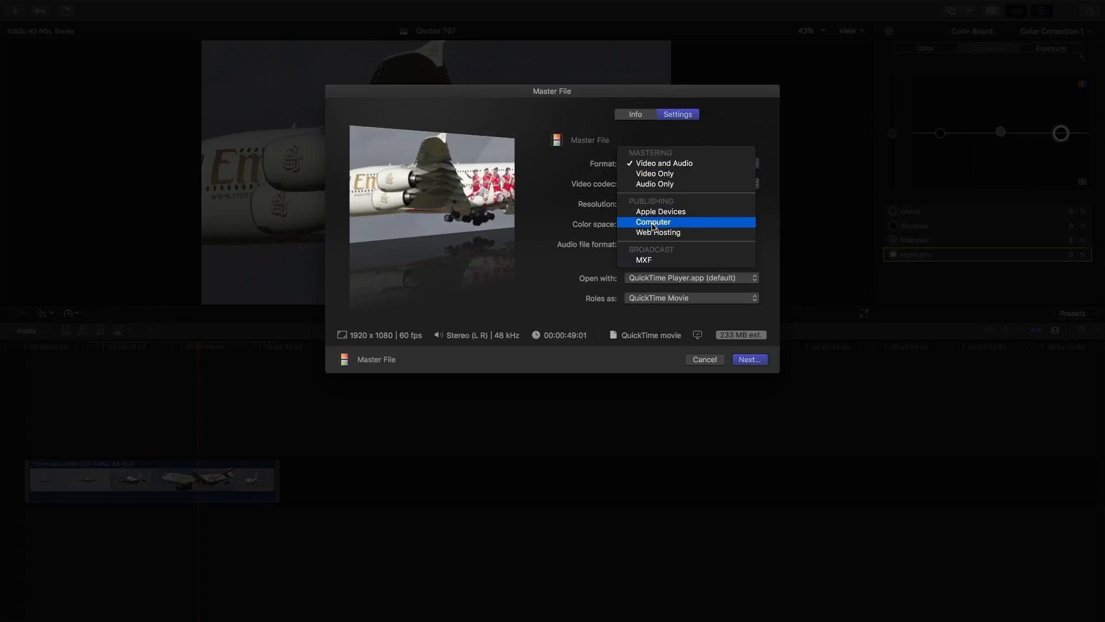
left_click(634, 131)
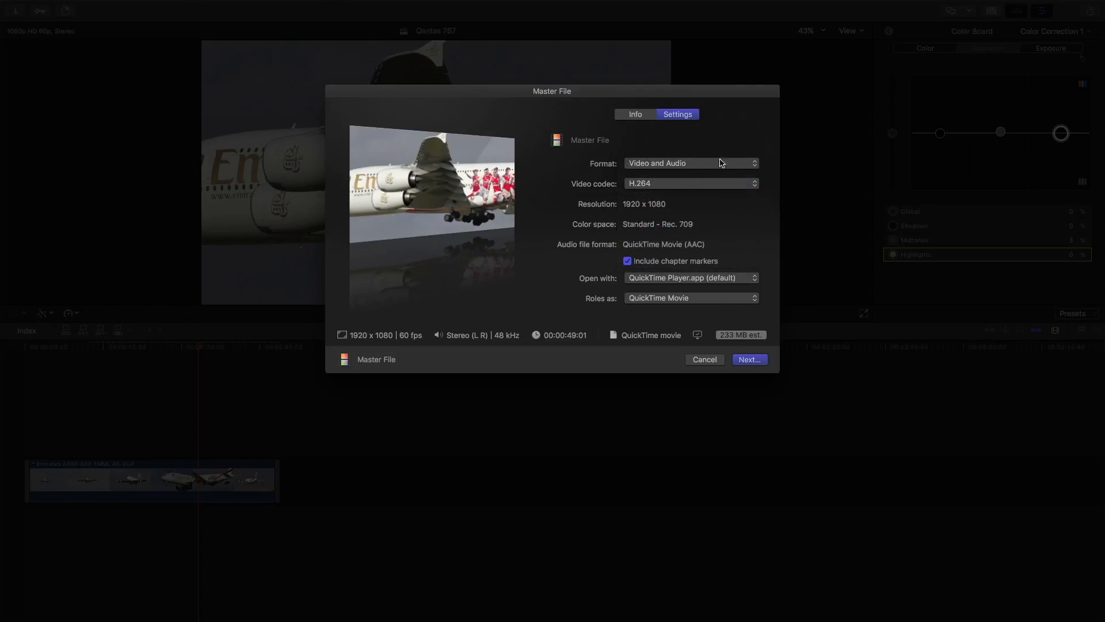
Step: Save the master file to the Desktop and show the sharing progress details in the background tasks
left_click(748, 360)
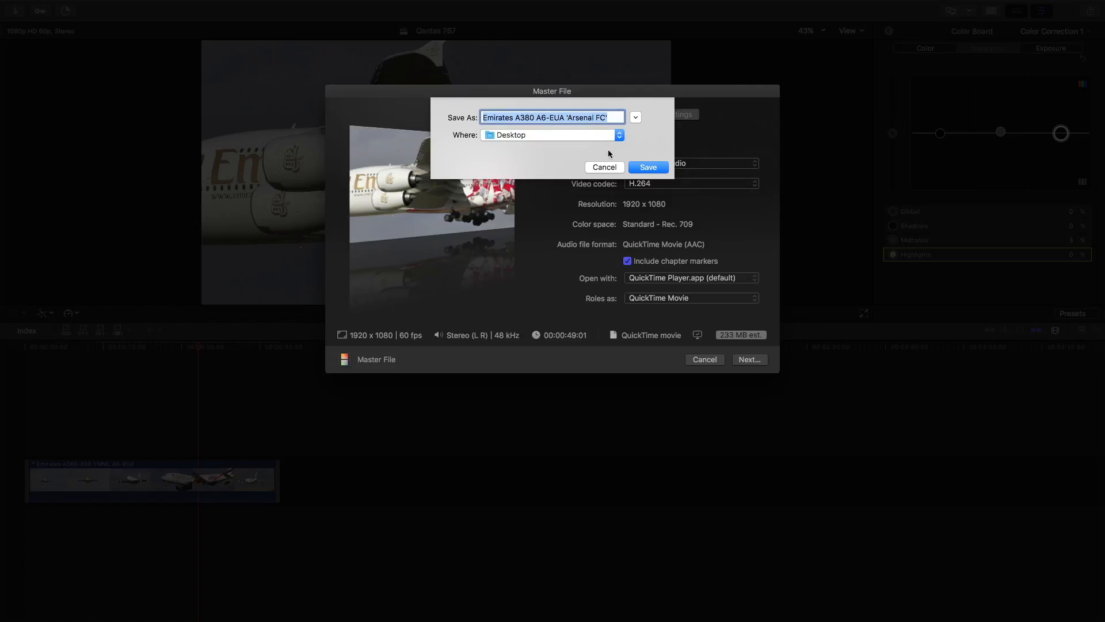
left_click(633, 169)
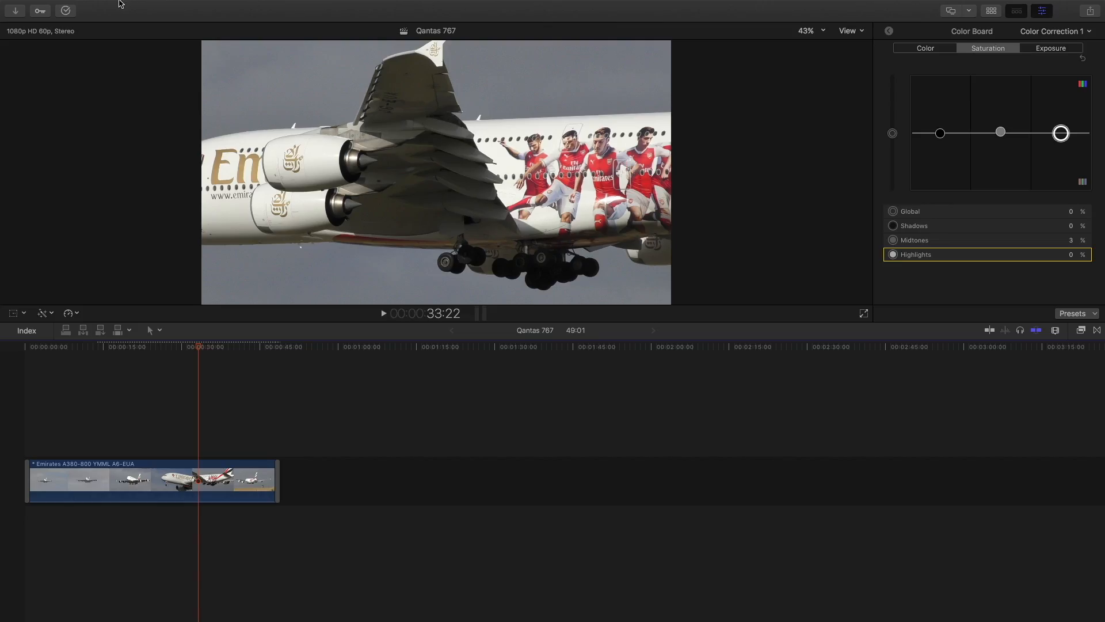
mouse_move(90, 10)
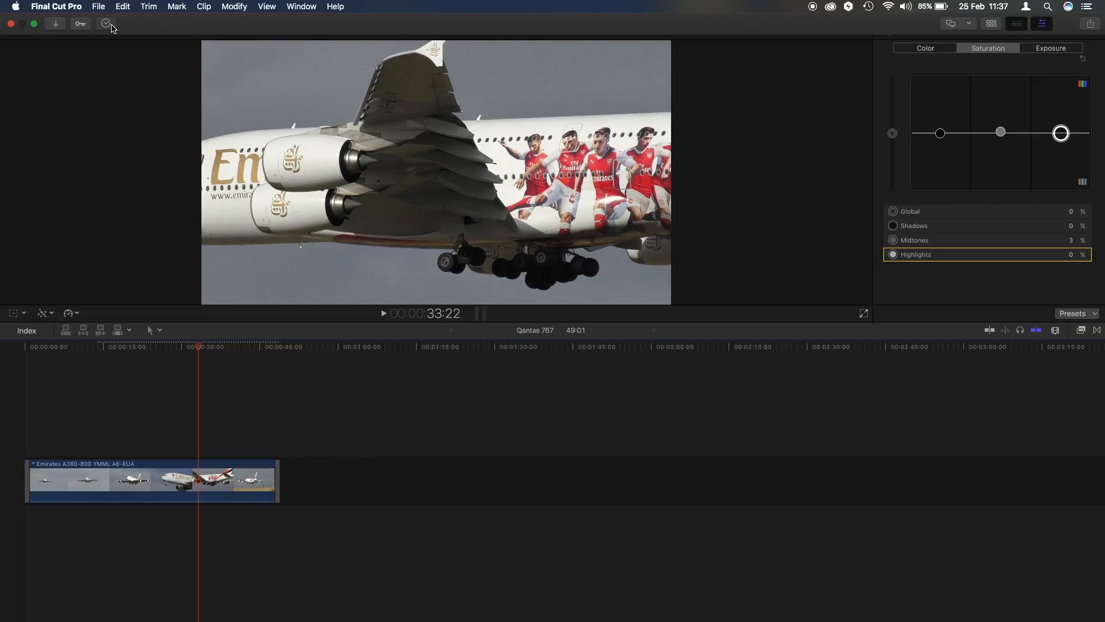
left_click(109, 25)
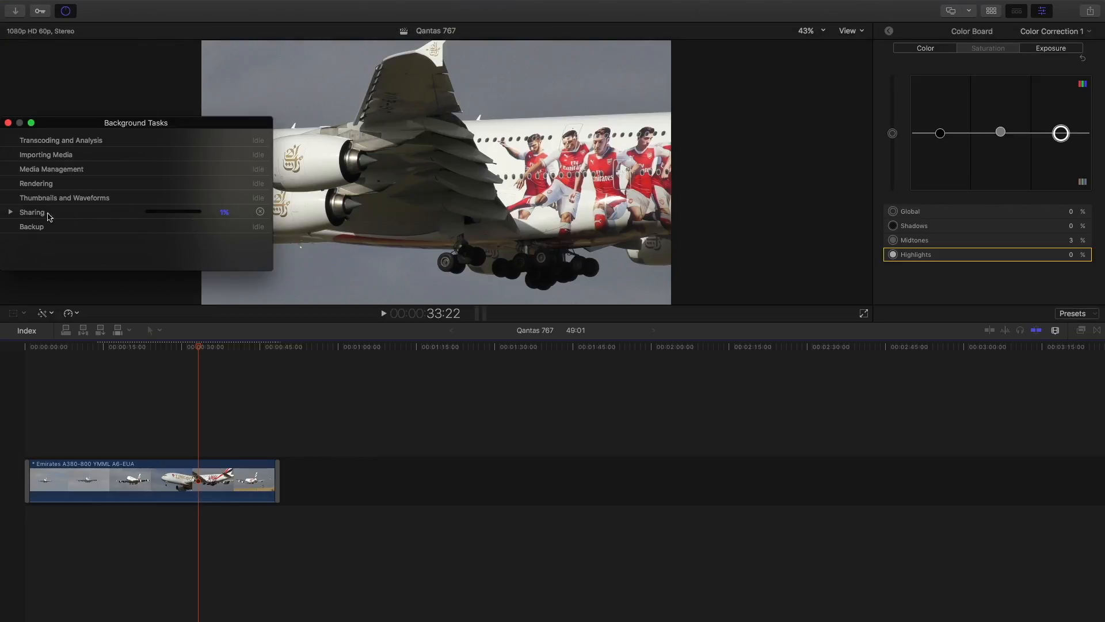
left_click(11, 213)
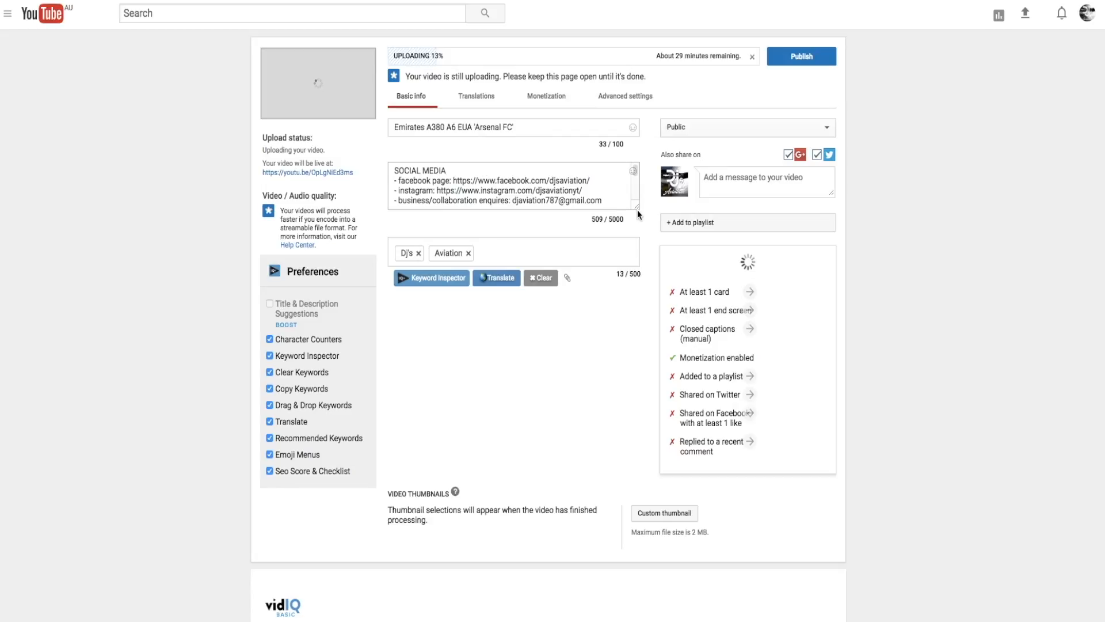
Step: On the YouTube upload page, enlarge the description box and look over the upload status, title, description and tags
left_click_drag(637, 209, 632, 409)
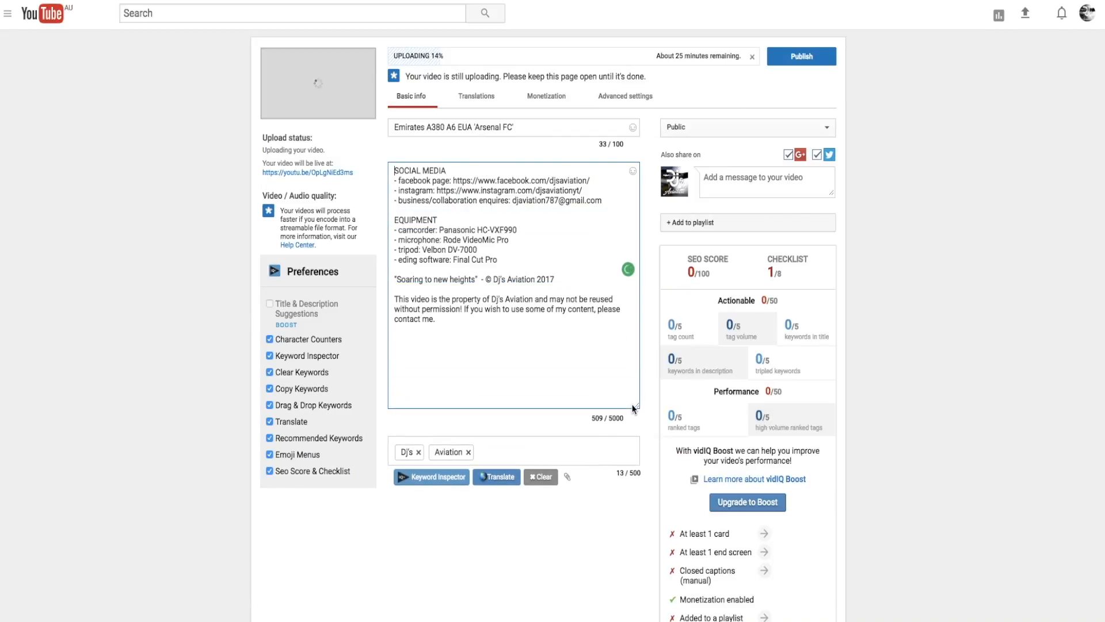
left_click(461, 57)
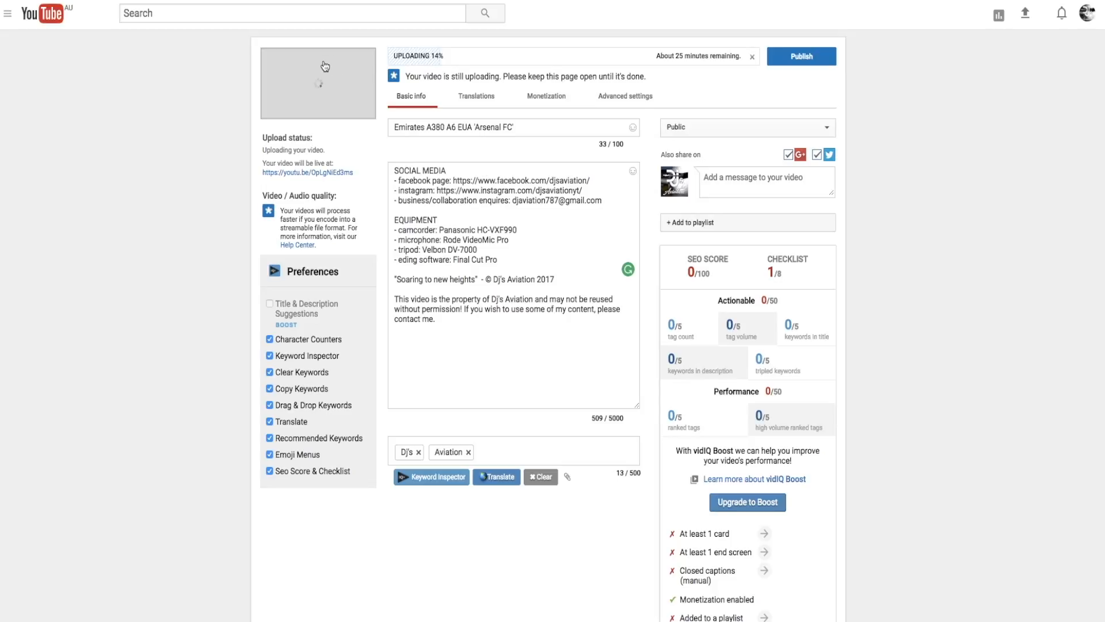
left_click_drag(319, 134, 279, 138)
left_click(469, 136)
left_click(435, 180)
key("ctrl+a")
left_click(574, 446)
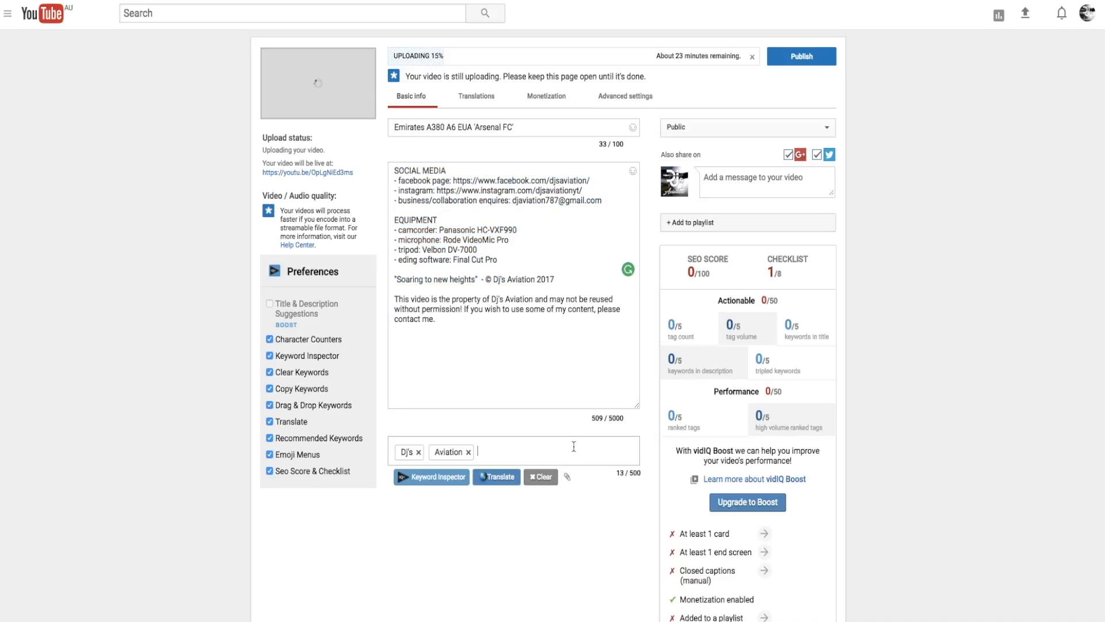
Step: Look over the available playlists and the visibility options, keeping the video Public
left_click(715, 222)
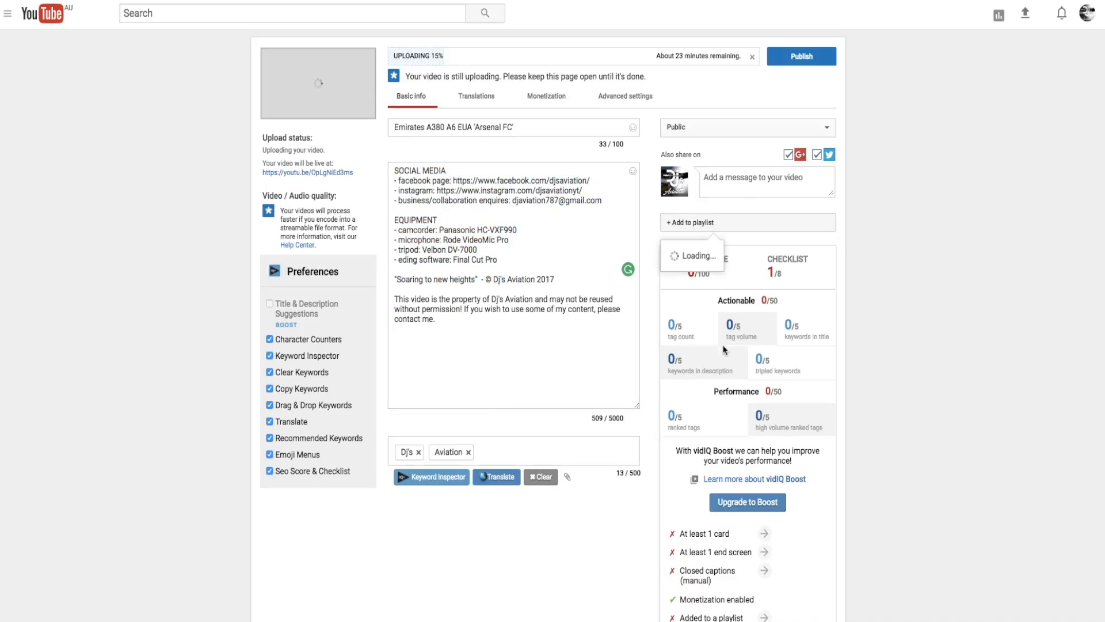
scroll(731, 362, "down", 3)
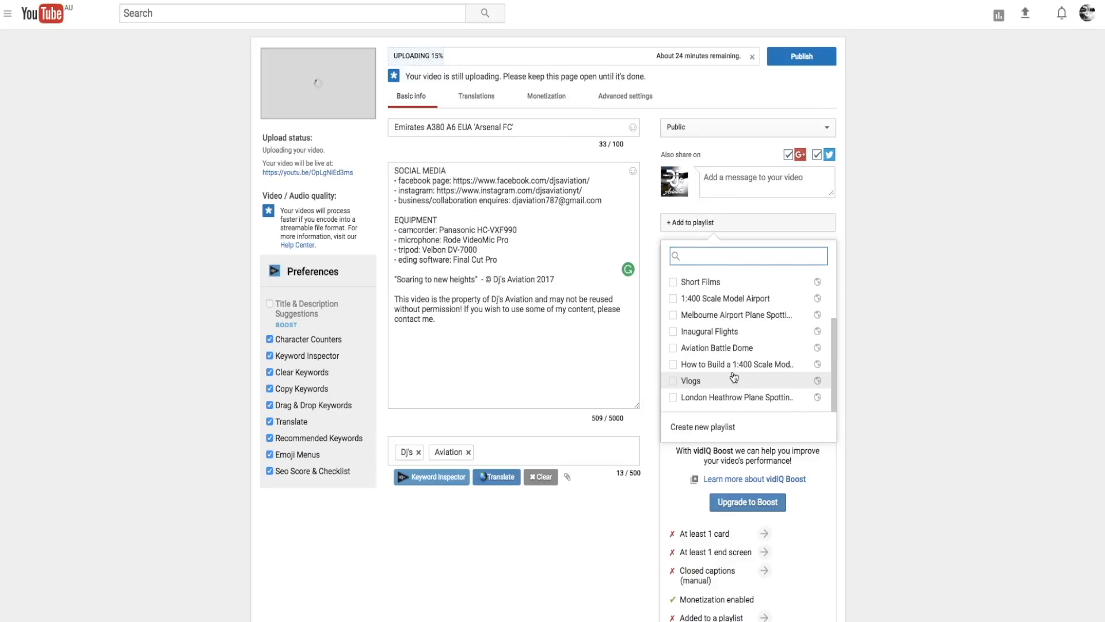
scroll(734, 377, "up", 2)
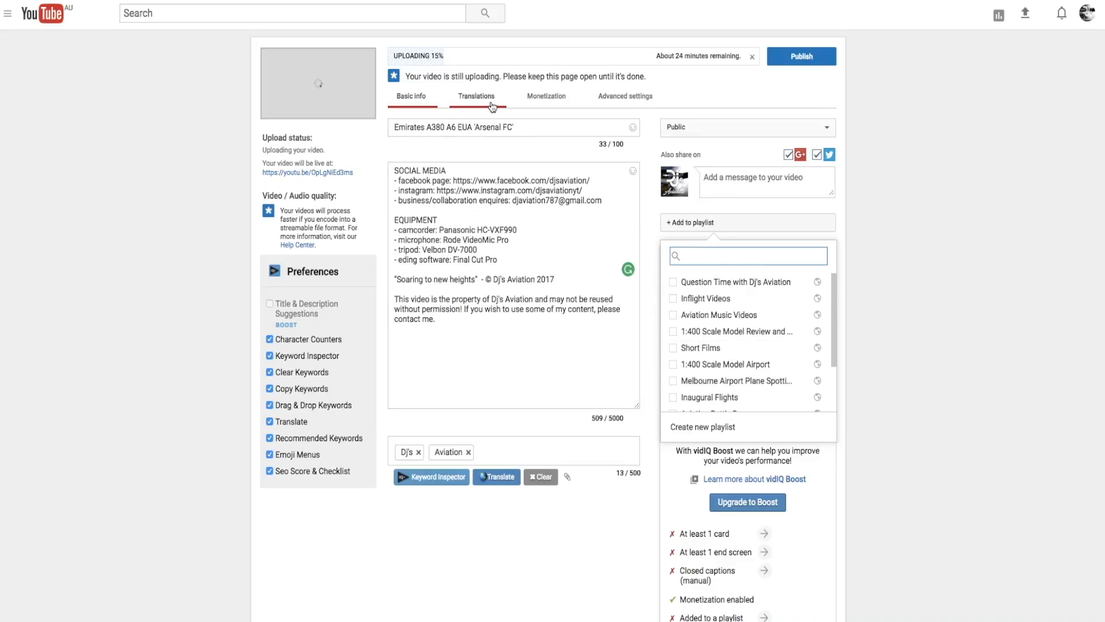
scroll(618, 329, "down", 10)
scroll(712, 273, "up", 10)
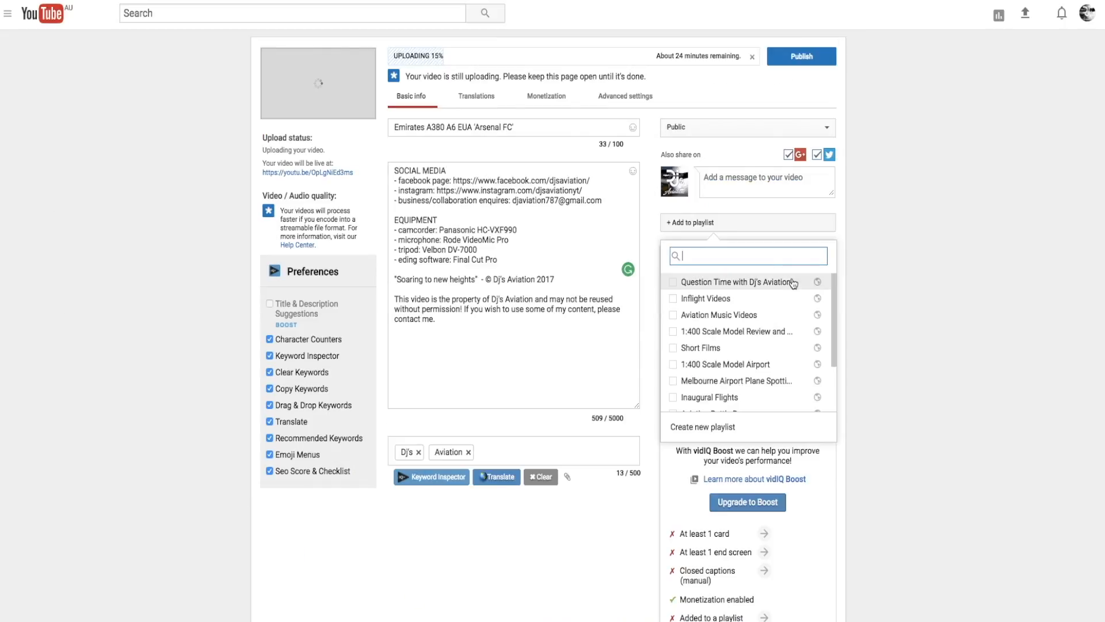
left_click(682, 126)
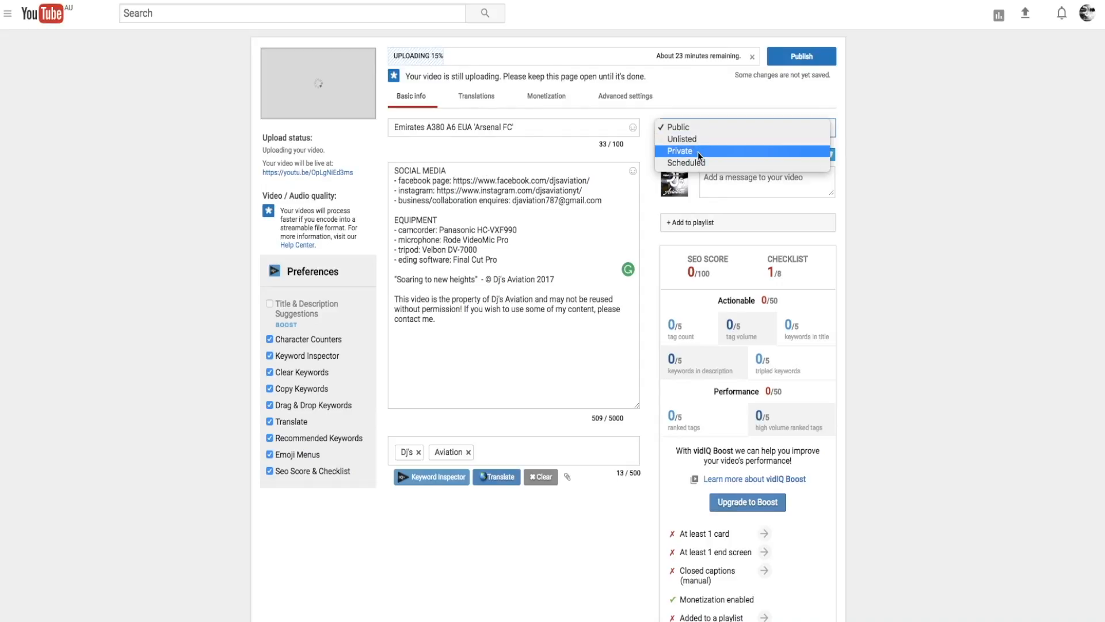
left_click(937, 132)
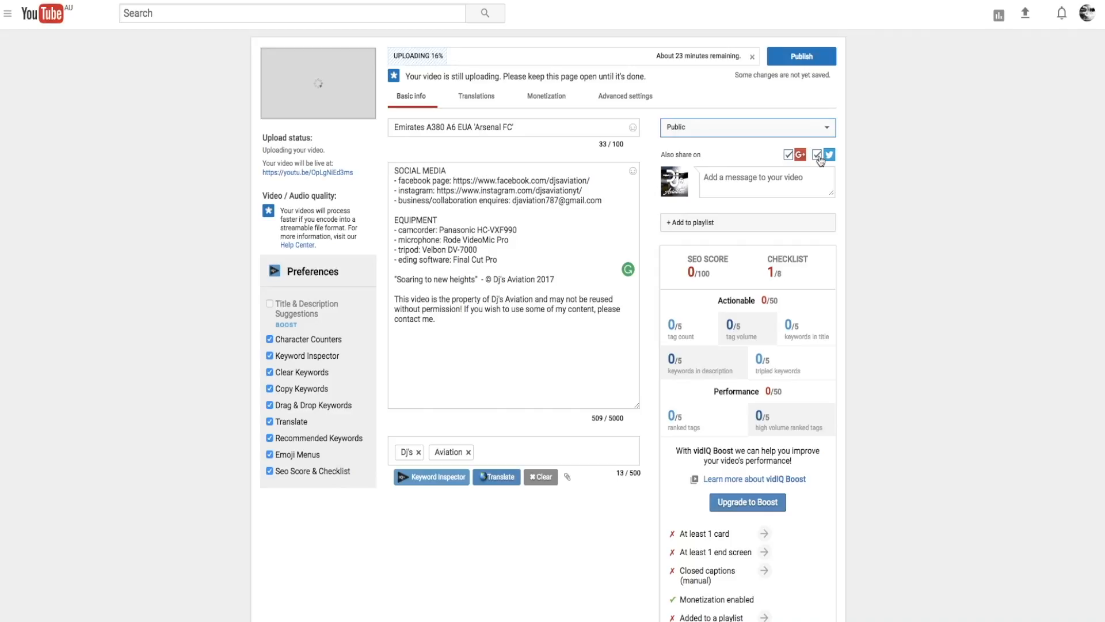
Step: Examine the SEO score, actionable and performance ratings, and upload checklist for the video
scroll(713, 381, "down", 1)
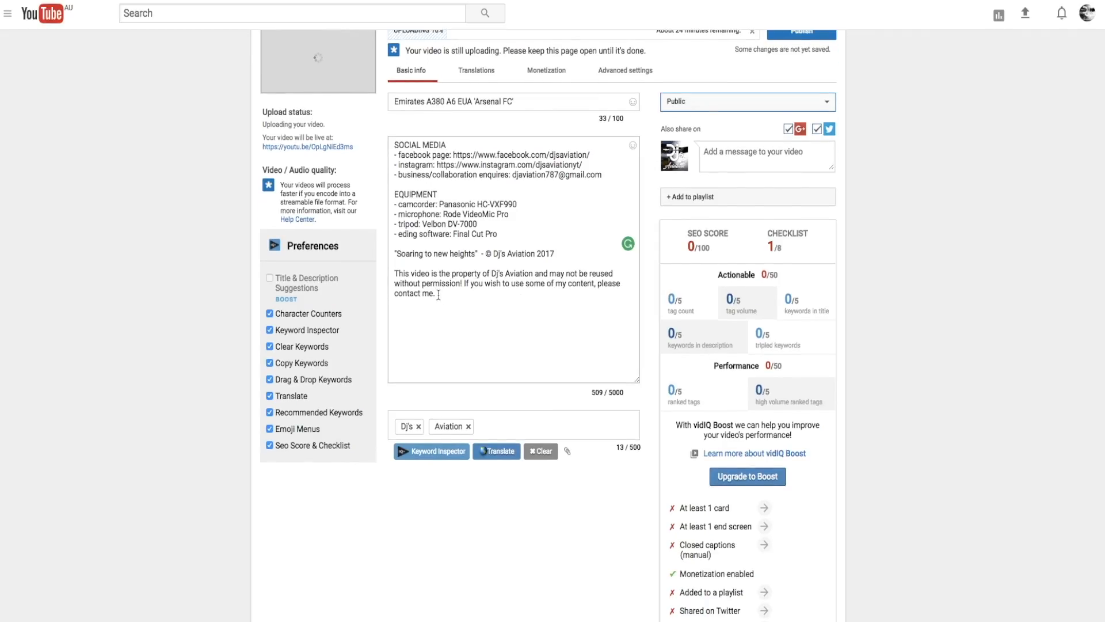
scroll(786, 449, "down", 3)
scroll(717, 230, "up", 1)
left_click_drag(779, 95, 785, 101)
left_click(756, 140)
double_click(756, 141)
double_click(717, 231)
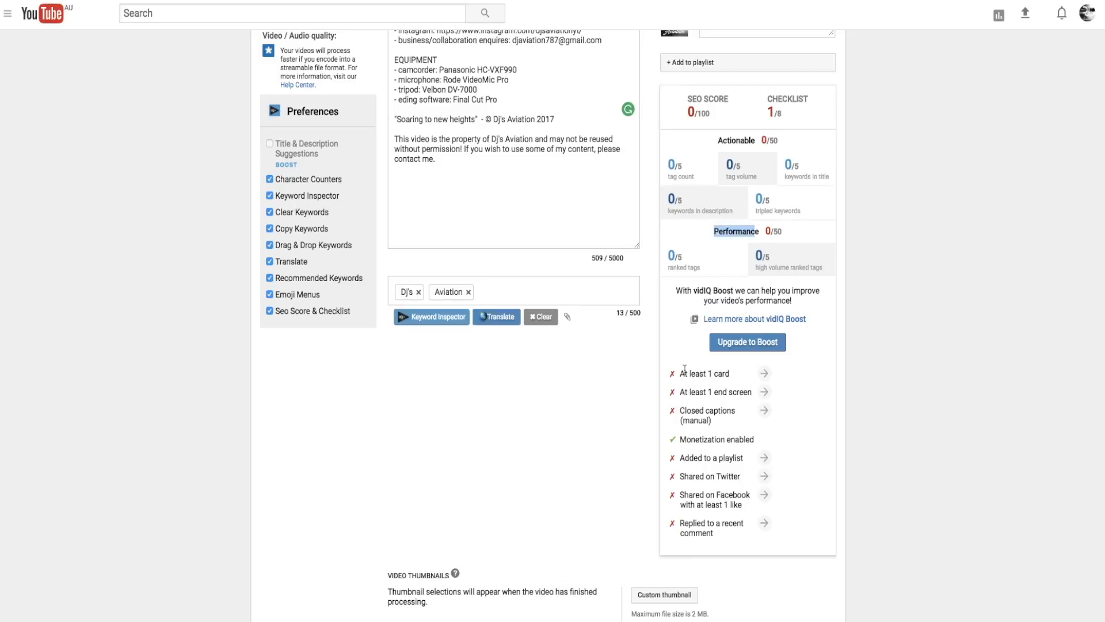
left_click_drag(766, 541, 687, 379)
left_click(813, 366)
left_click_drag(723, 541, 663, 373)
left_click(791, 405)
scroll(631, 447, "down", 1)
scroll(632, 447, "down", 3)
scroll(695, 429, "up", 3)
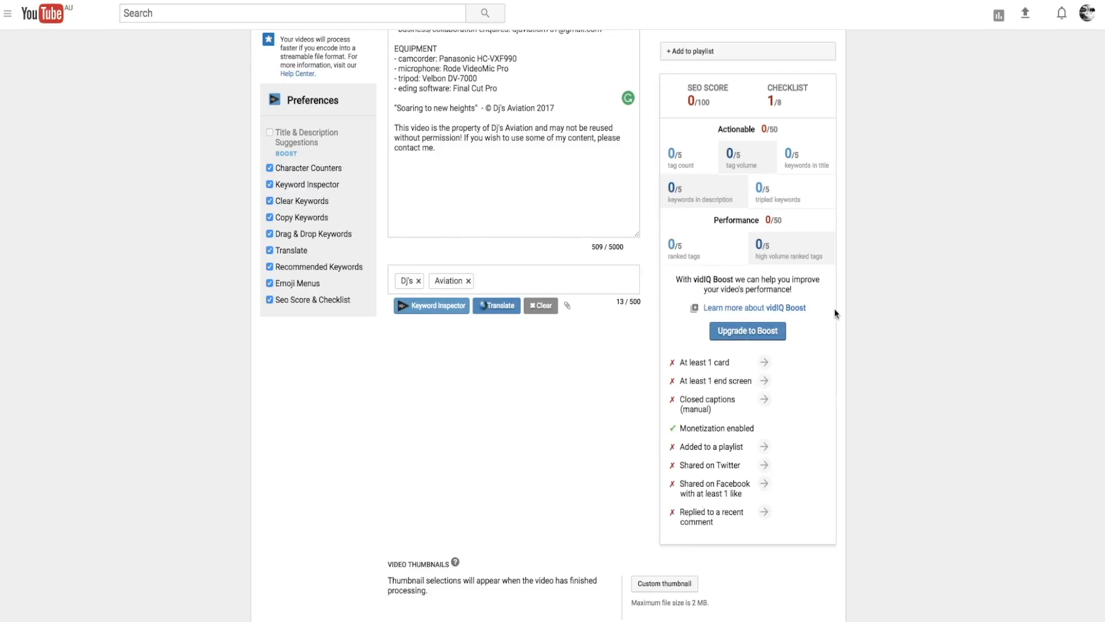
scroll(561, 355, "up", 5)
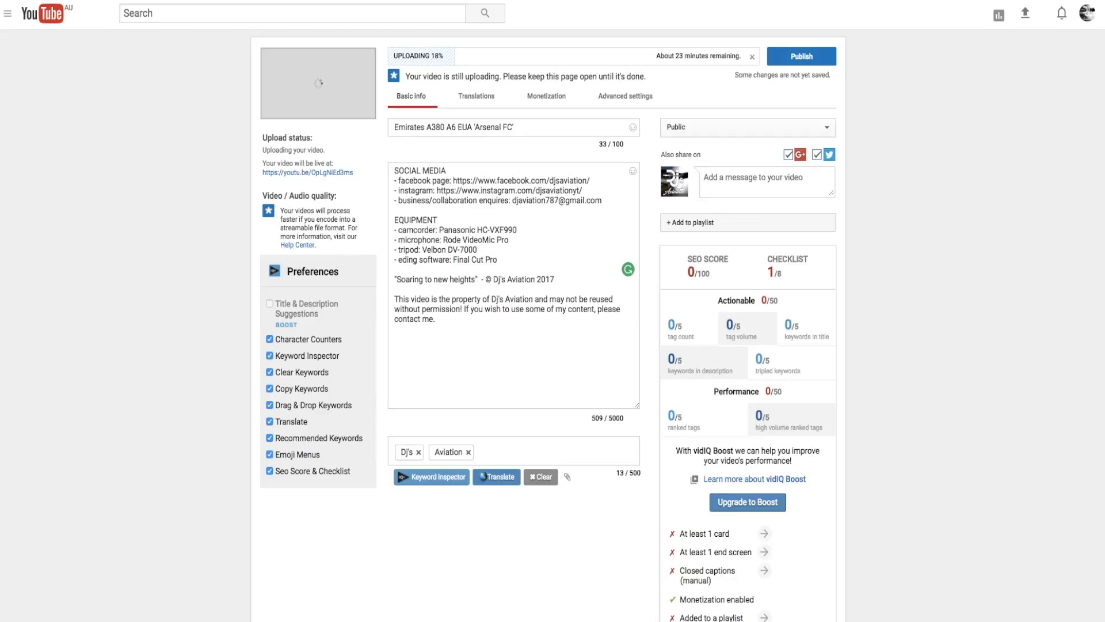
Step: Review the description's social media links, equipment list, slogan and copyright notice
left_click_drag(441, 323, 409, 169)
left_click(443, 220)
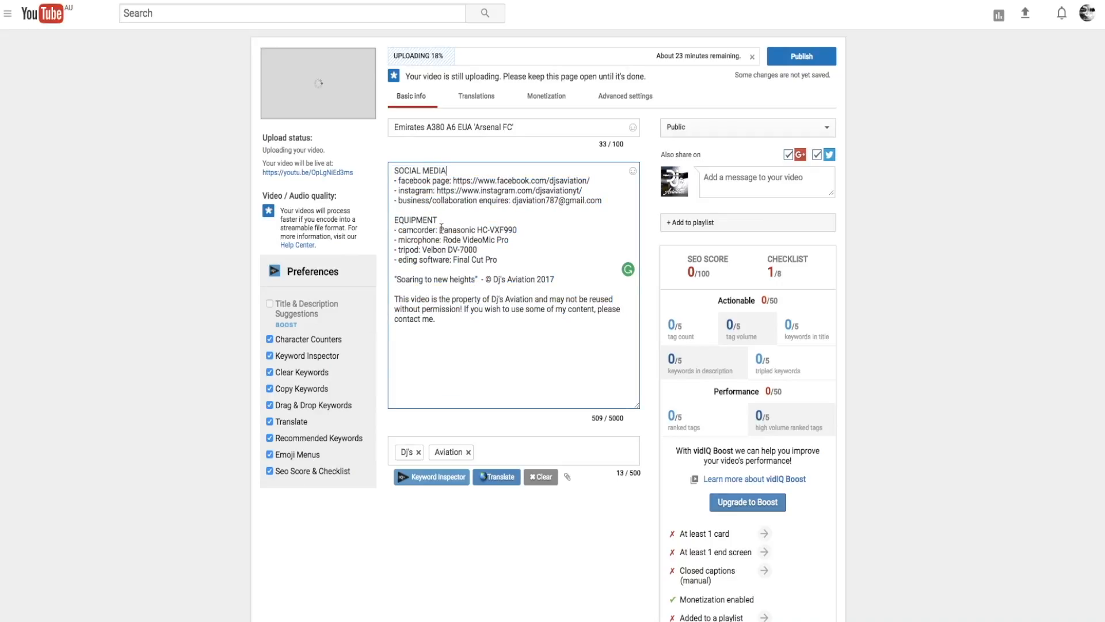
left_click_drag(398, 278, 469, 280)
left_click(481, 307)
left_click(438, 324)
left_click_drag(439, 324, 389, 297)
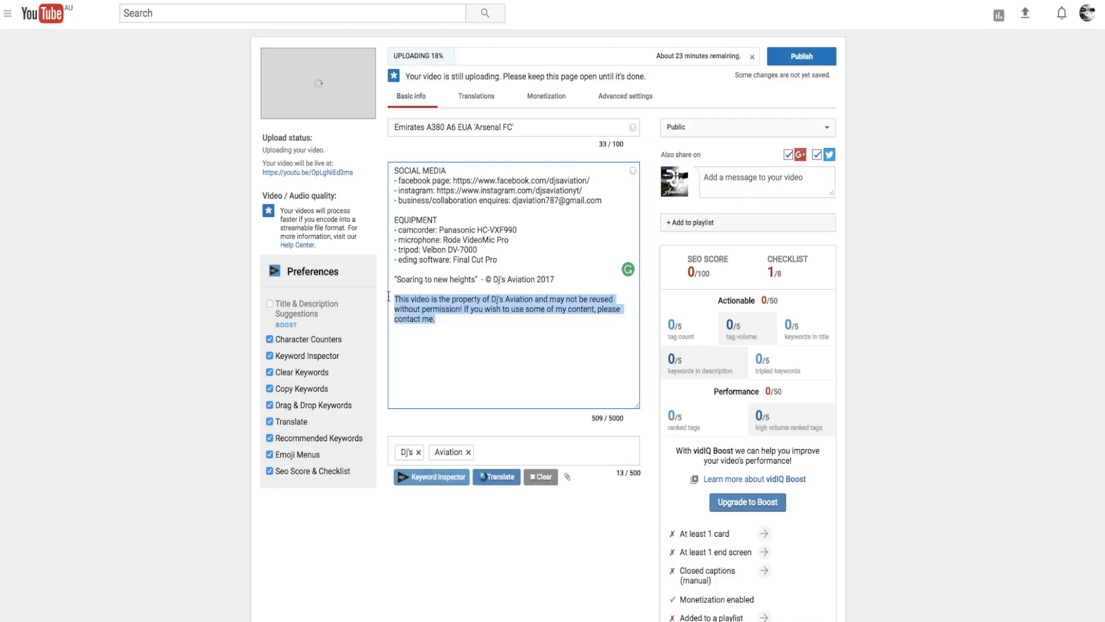
left_click(449, 316)
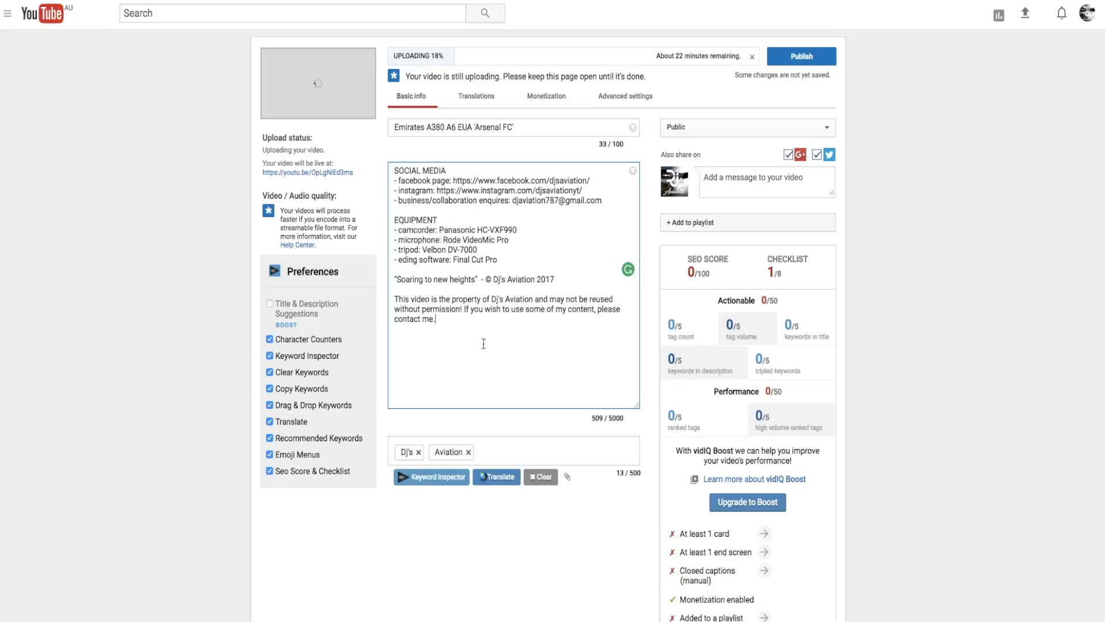
left_click_drag(458, 319, 422, 309)
left_click(540, 308)
left_click_drag(477, 325, 423, 163)
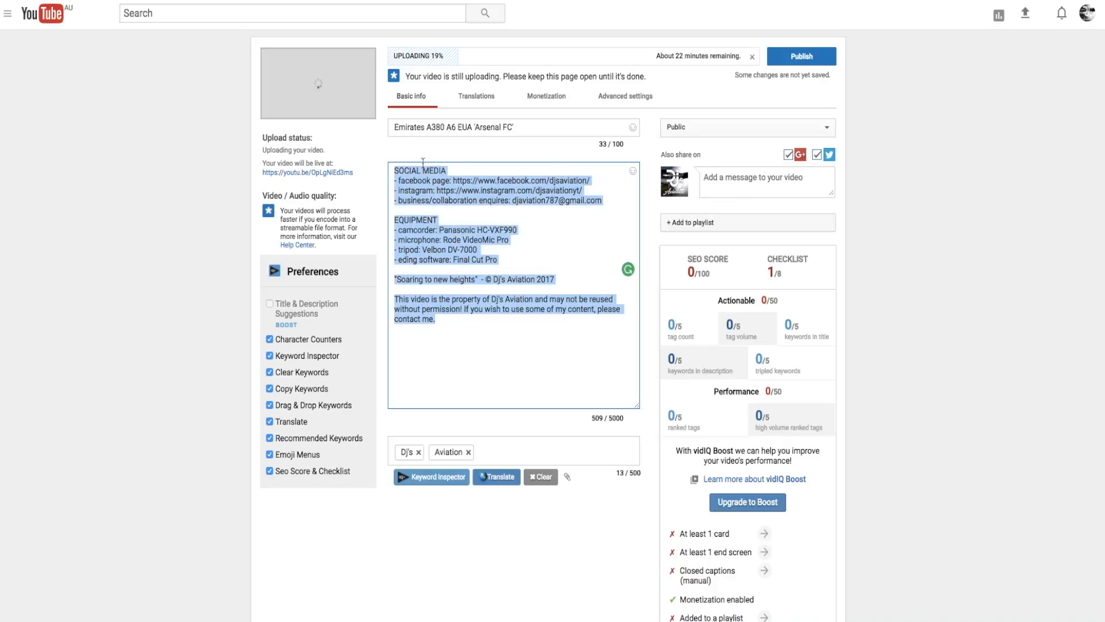
left_click(469, 328)
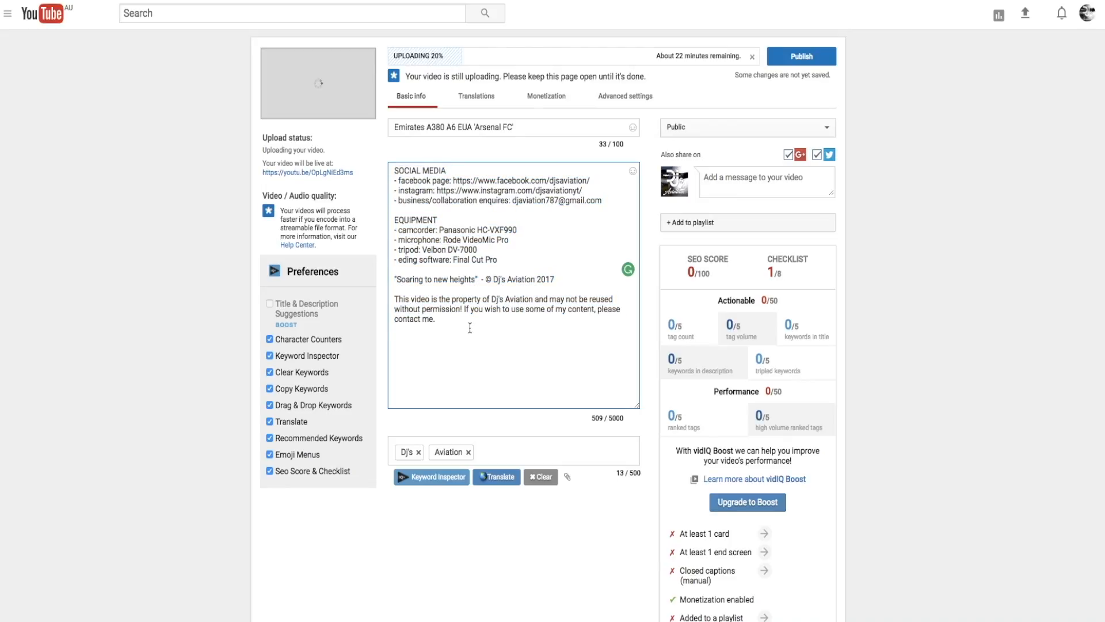
left_click_drag(470, 327, 391, 168)
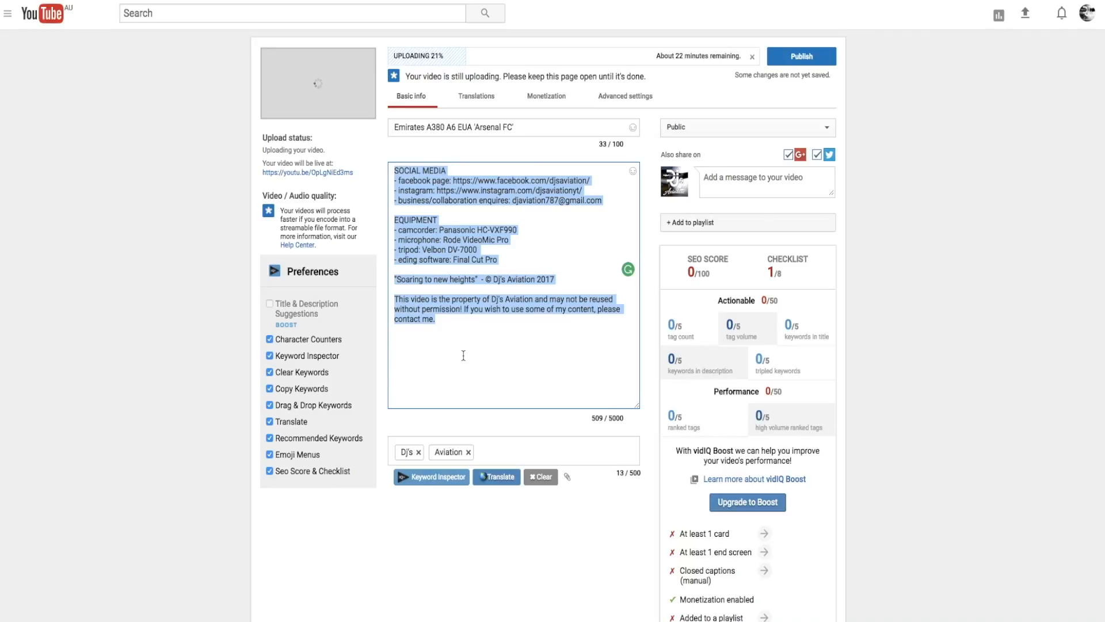
left_click(463, 355)
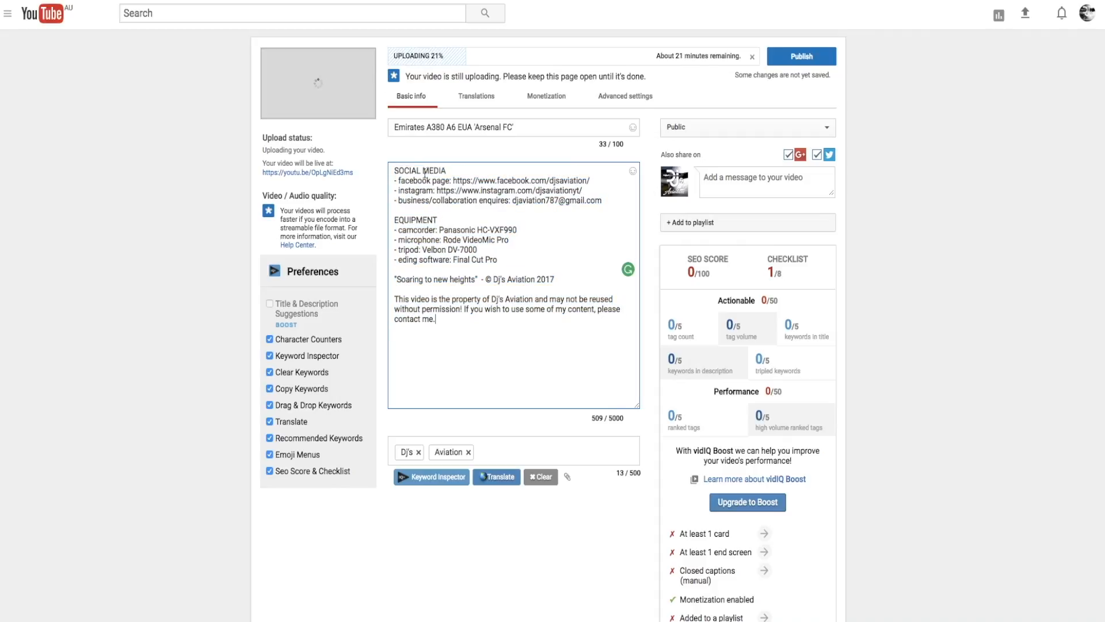
Step: Add the heading "FLIGHT INFORMATION:" above the SOCIAL MEDIA section of the description, with blank lines beneath it
left_click(393, 168)
key("Return")
key("Return")
key("Return")
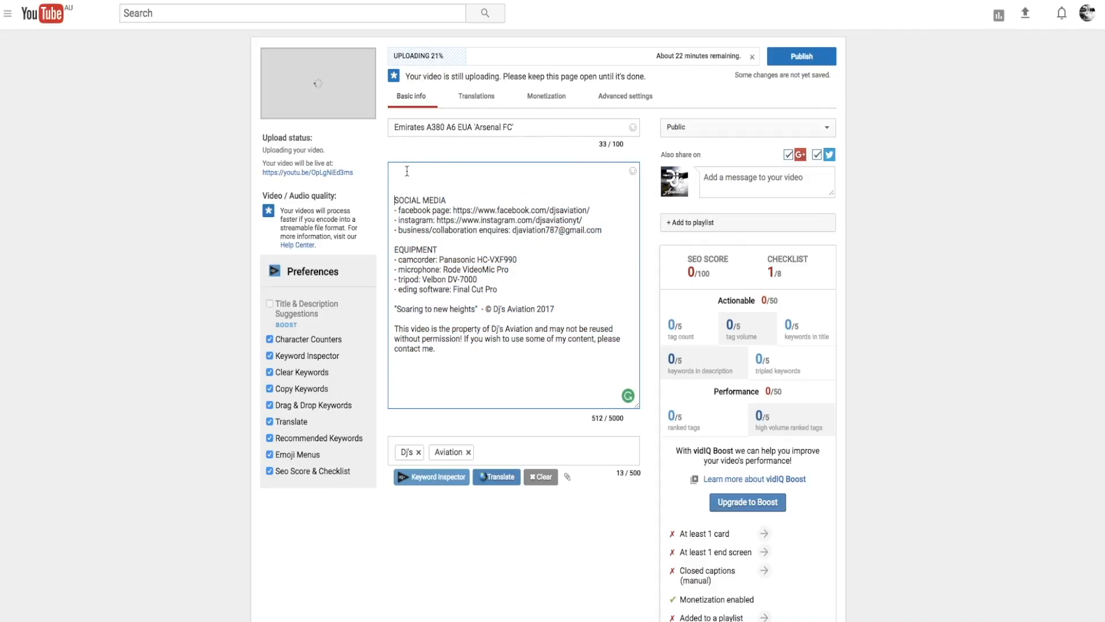
type("FLIGHT INFORMATION:")
key("Return")
key("Return")
key("Return")
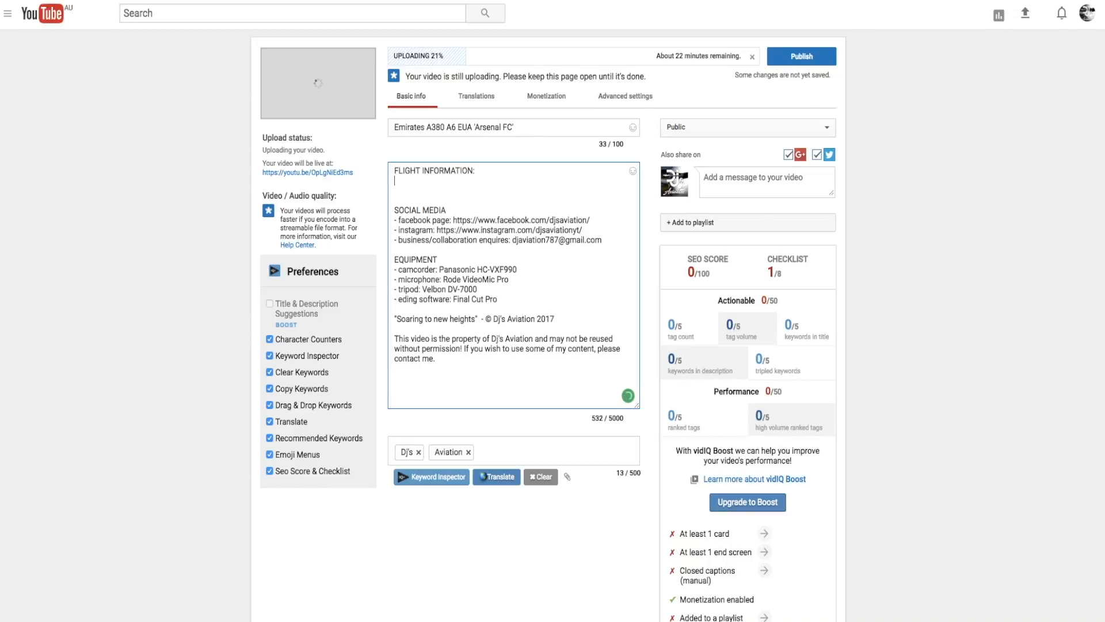
Step: Add the opening line "Emirates A380-800 Landing" above the FLIGHT INFORMATION heading, separated by blank lines
left_click(395, 171)
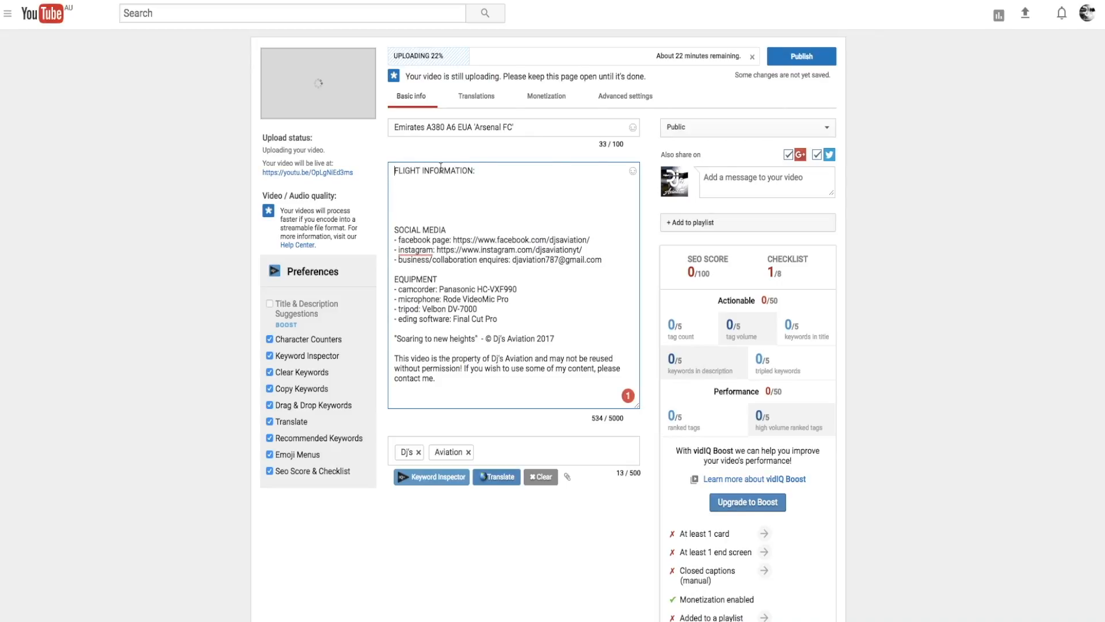
key("Return")
key("Return")
key("Return")
key("Return")
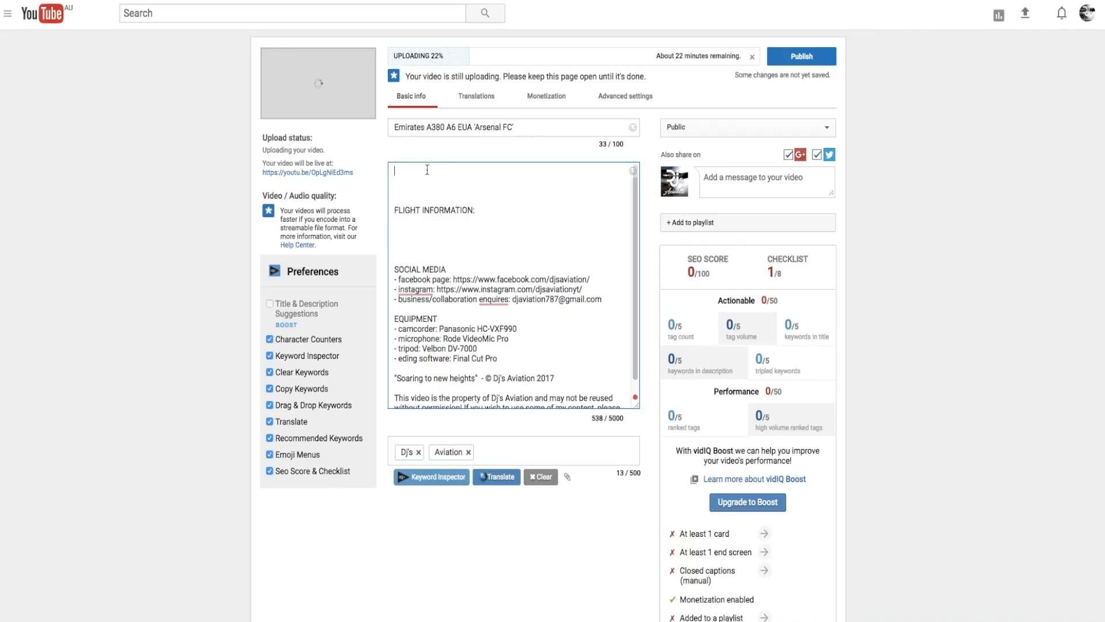
type("Emirates A380-800 Lad")
key("BackSpace")
type("nding")
Step: Add five lines of placeholder text below the "Emirates A380-800 Landing" line
key("Return")
type("sdasdas")
key("Return")
type("dasdasd")
key("Return")
type("asda")
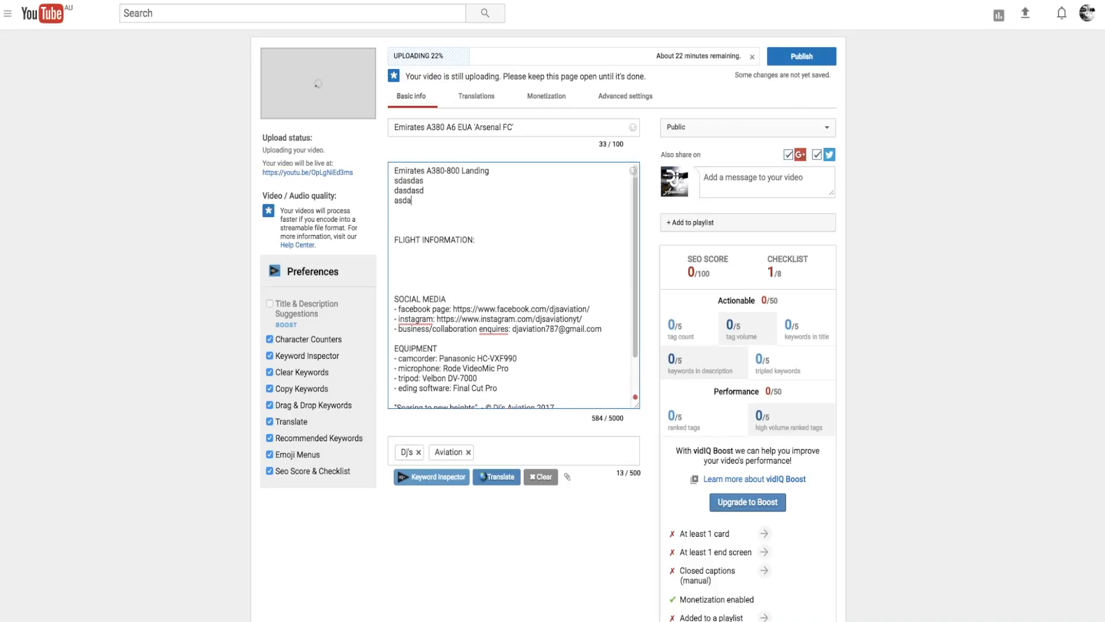
type("dasdasd")
key("Return")
type("asdsads")
key("Return")
type("asdasd")
key("Return")
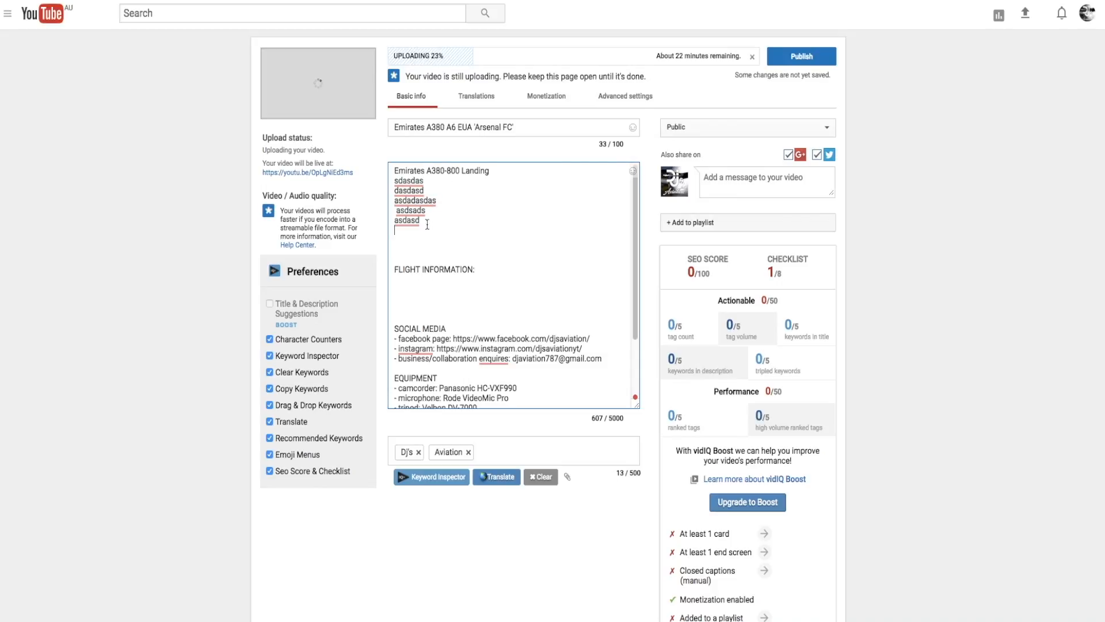
Step: Remove two surplus blank lines between the placeholder text and the FLIGHT INFORMATION heading
left_click_drag(427, 224, 394, 177)
left_click(456, 219)
left_click(427, 258)
key("BackSpace")
key("BackSpace")
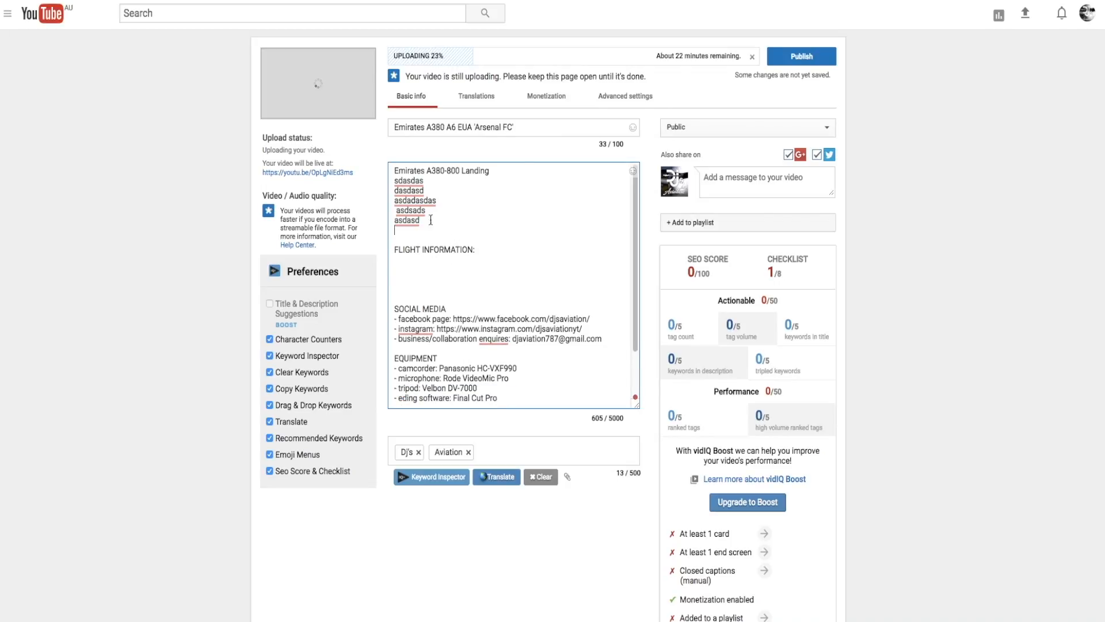
left_click_drag(439, 224, 394, 177)
left_click(452, 198)
Step: List Airline, Type, Route, Engines, First Flight and Remarks on separate lines under the FLIGHT INFORMATION heading
left_click(525, 260)
type("Airline")
key("Return")
type("Type")
key("Return")
type("Route")
key("Return")
type("Engi")
key("BackSpace")
type("gines")
key("Return")
type("FDi")
key("BackSpace")
key("BackSpace")
type("irst Flight")
key("Return")
type("Remarks")
key("Return")
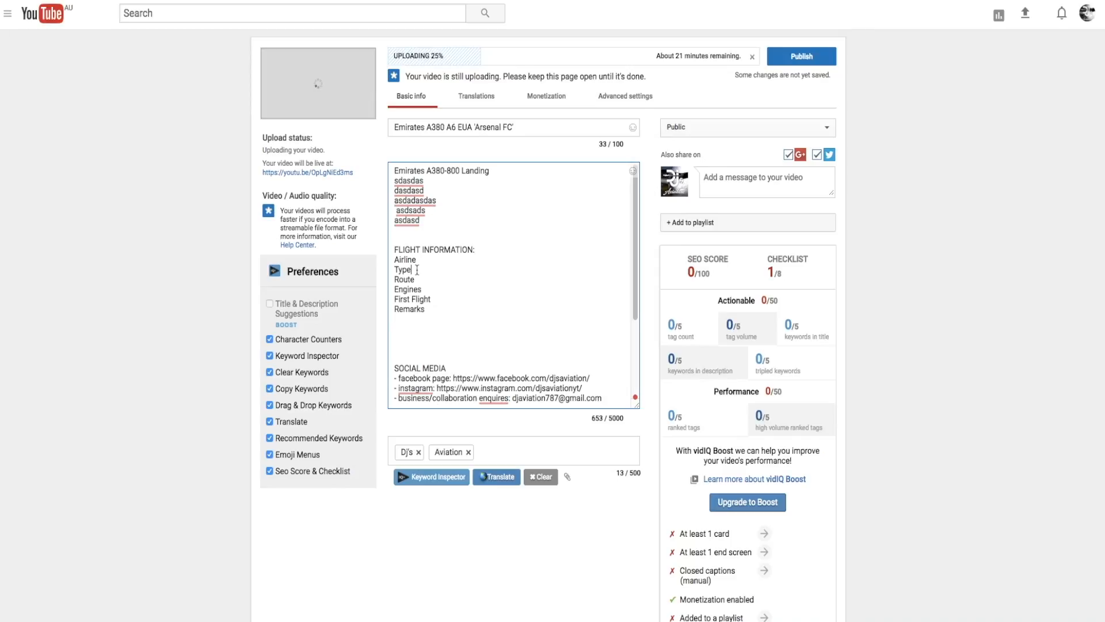
Step: Insert the line "Reigstration: A6-EUA" below Type and copy A6-EUA
key("Return")
type("Reigstration")
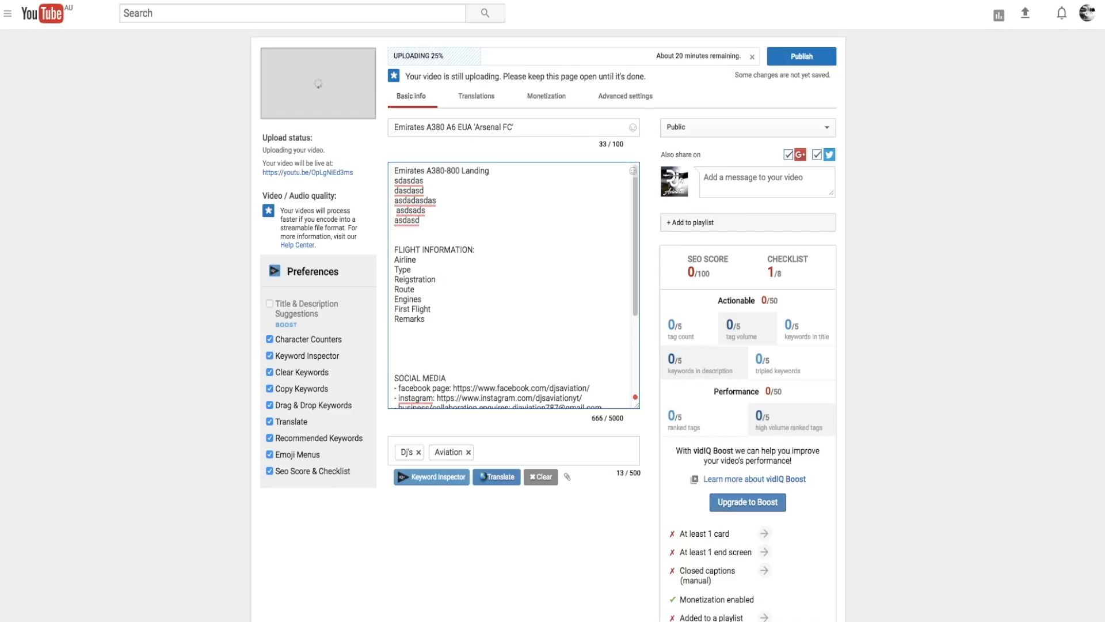
type(": A6-EUA")
left_click_drag(467, 280, 440, 278)
right_click(441, 279)
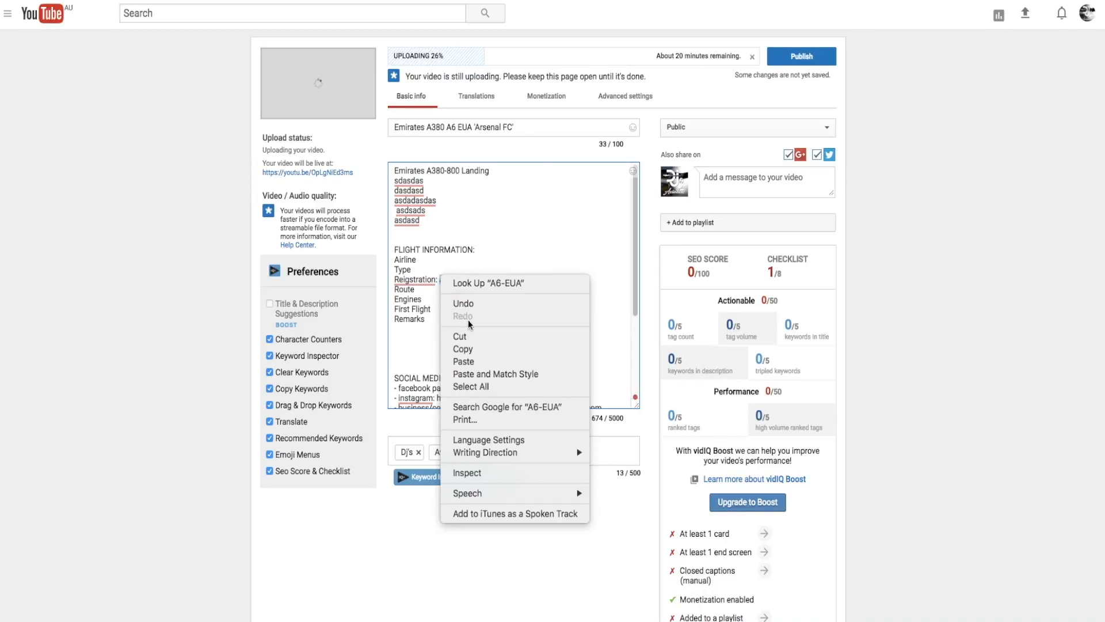
left_click(472, 349)
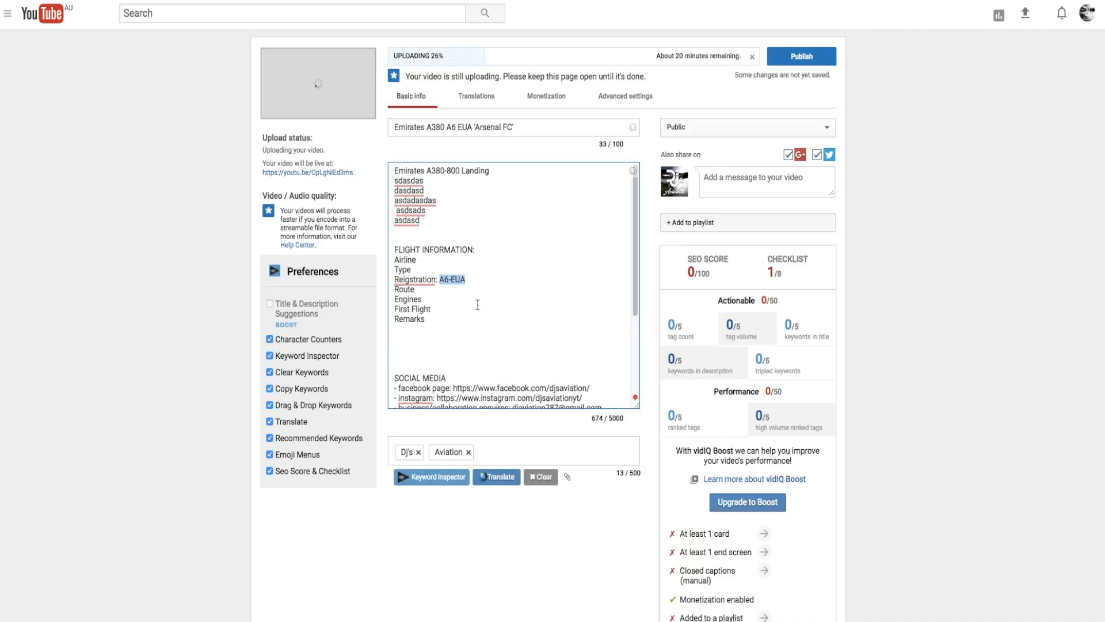
Step: Delete the Route line from the flight information list
mouse_move(437, 289)
left_click(424, 267)
left_click(444, 308)
mouse_move(427, 287)
left_click(442, 289)
left_click_drag(439, 290, 394, 279)
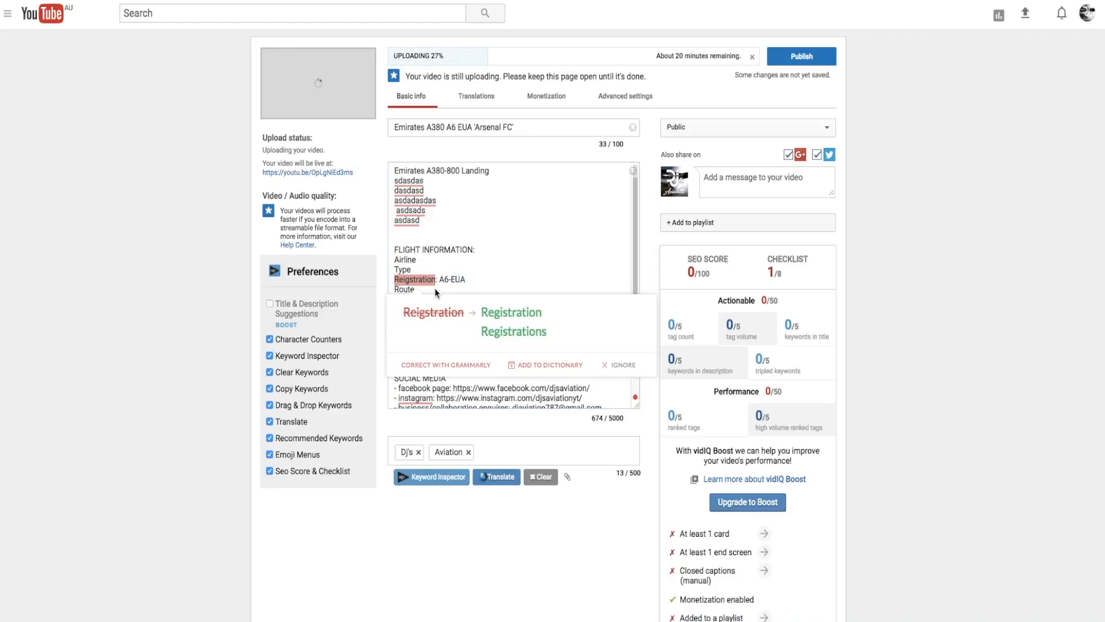
left_click(434, 289)
key("super+shift+Left")
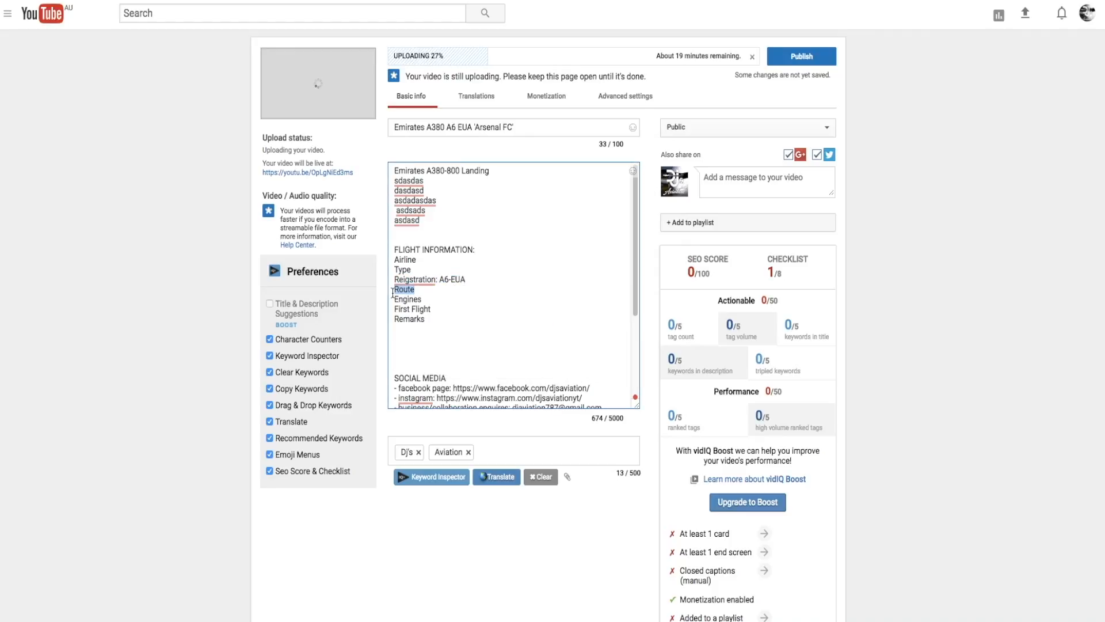
key("BackSpace")
key("BackSpace")
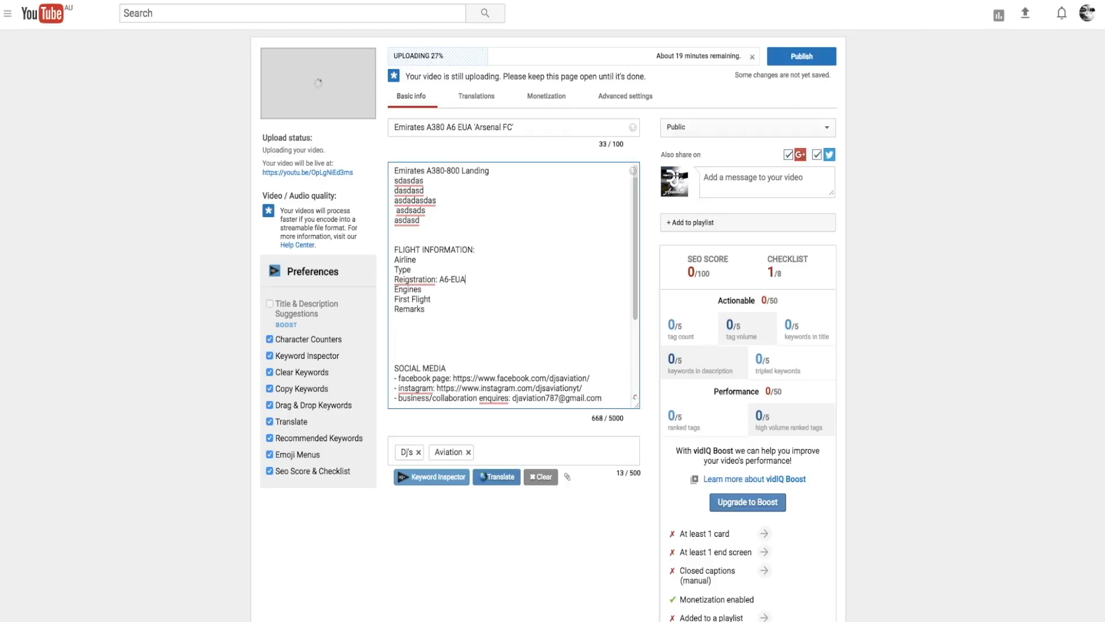
Step: Remove the existing Aviation and Dj's tags from the video
scroll(434, 321, "down", 1)
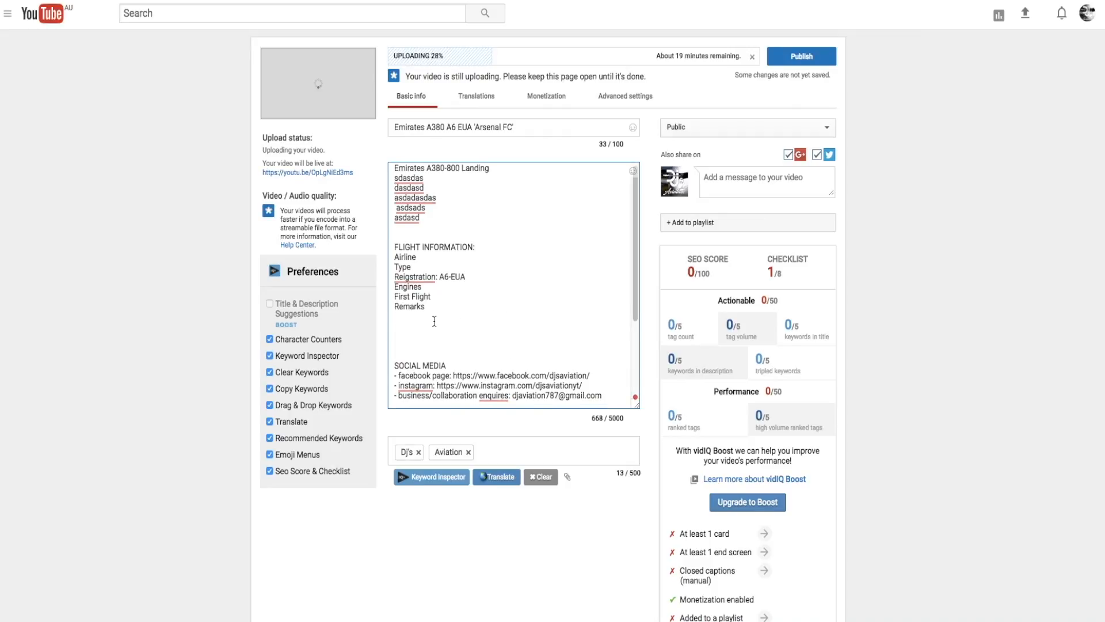
left_click(469, 452)
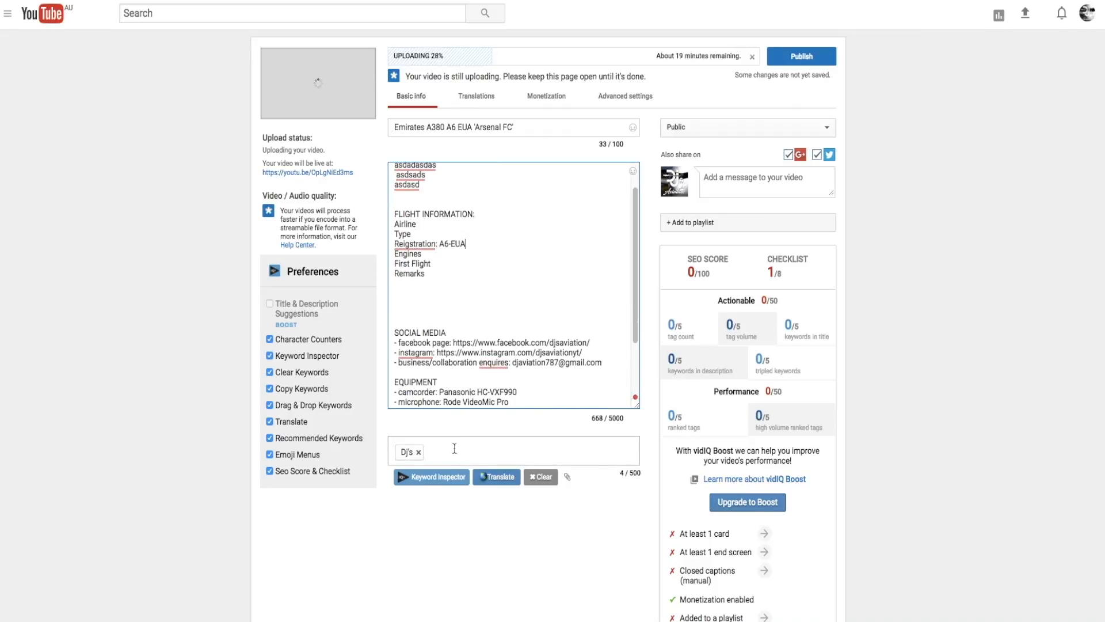
left_click(419, 452)
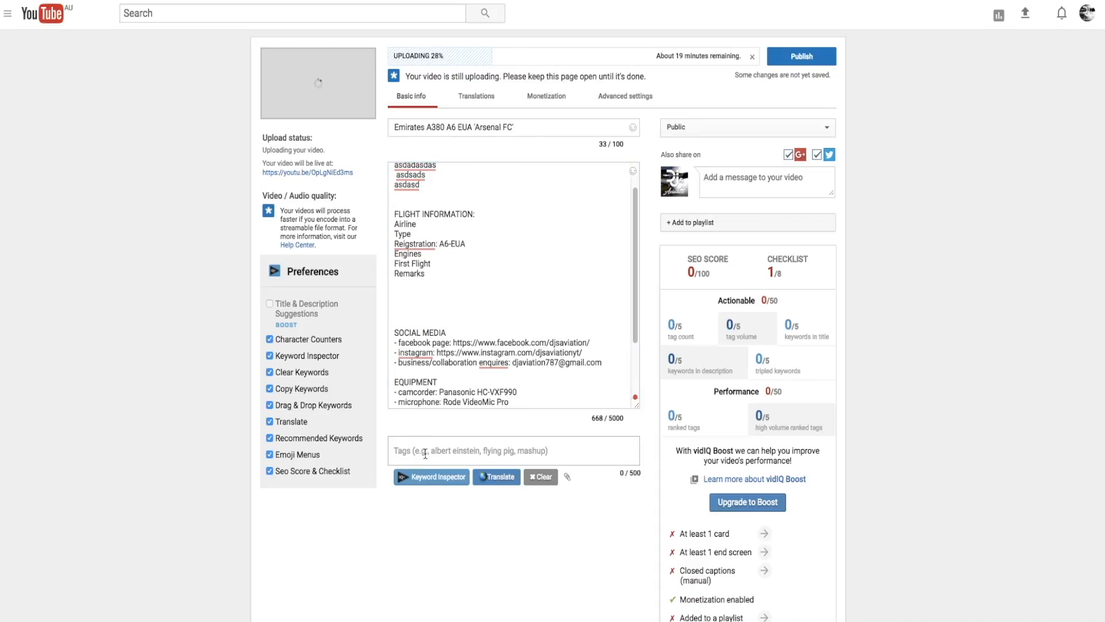
Step: Add the tags Emirates, Emirates A380-800, A380 and Airbus A380
type("Emirates")
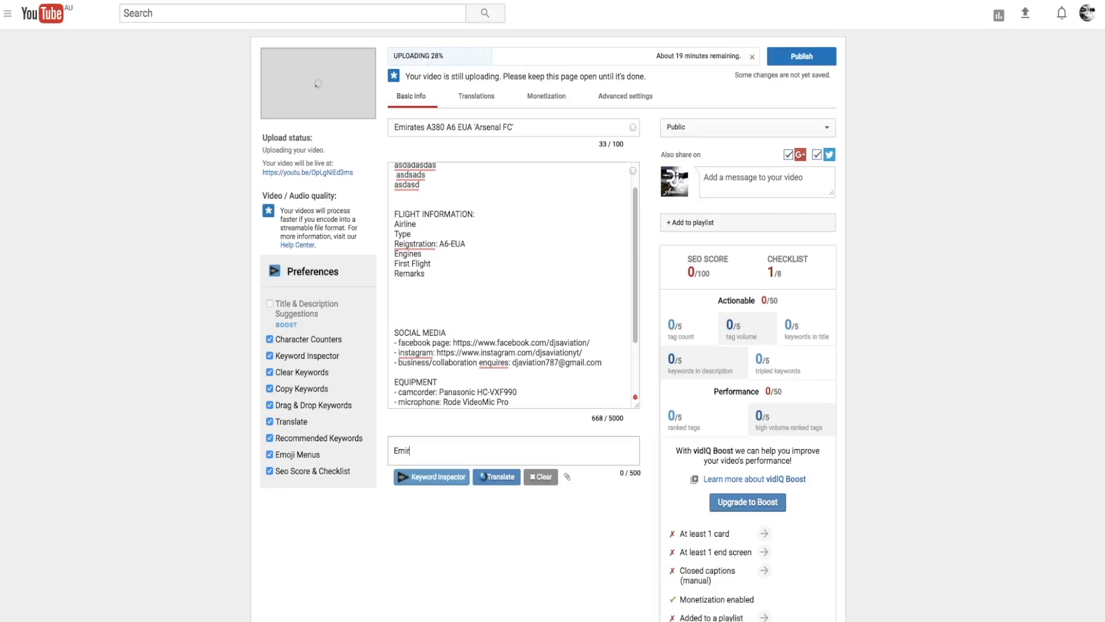
key("Return")
type("Emira")
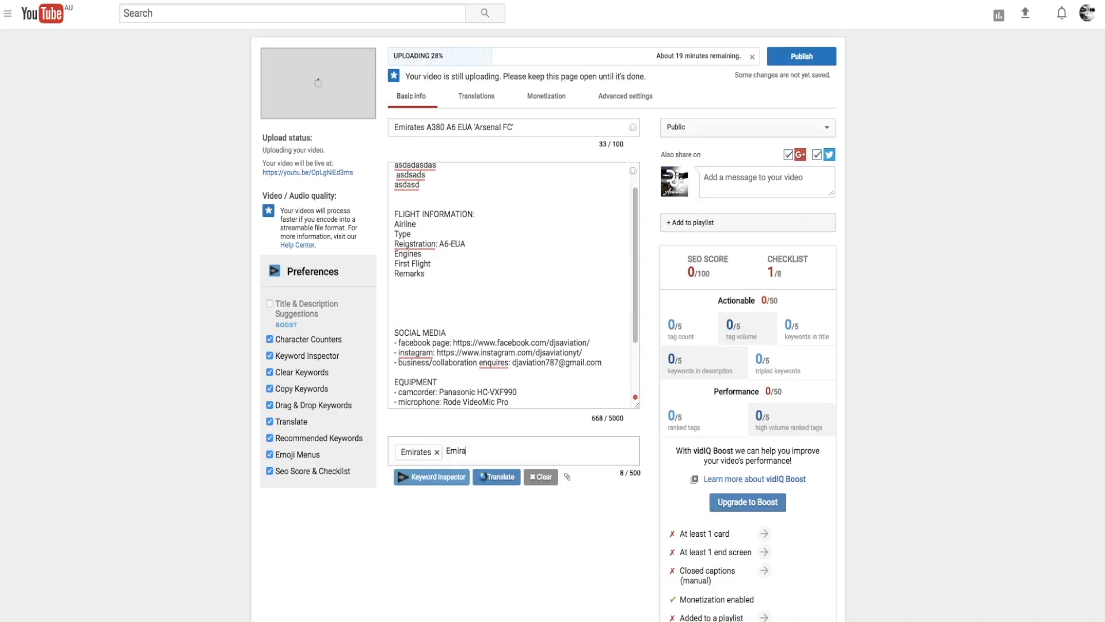
type("tes A380-800")
key("Return")
type("A380")
key("Return")
type("Airbus A380")
key("Return")
Step: Add the tags Melbourne Airport, YMML, MEL, Melbourne Airport Plane Spotting and Emirates Melbourne Airport
type("Melbourne A")
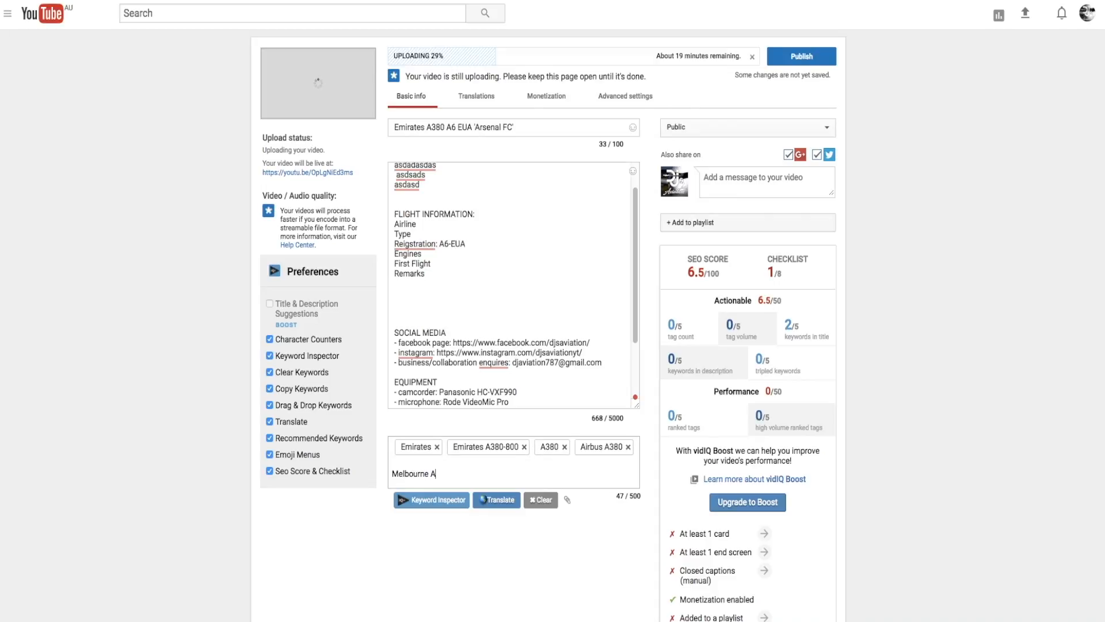
type("irport")
key("Return")
type("YMML")
key("Return")
type("MEL")
key("Return")
type("Melbourne Airport Plane Spotting")
key("Return")
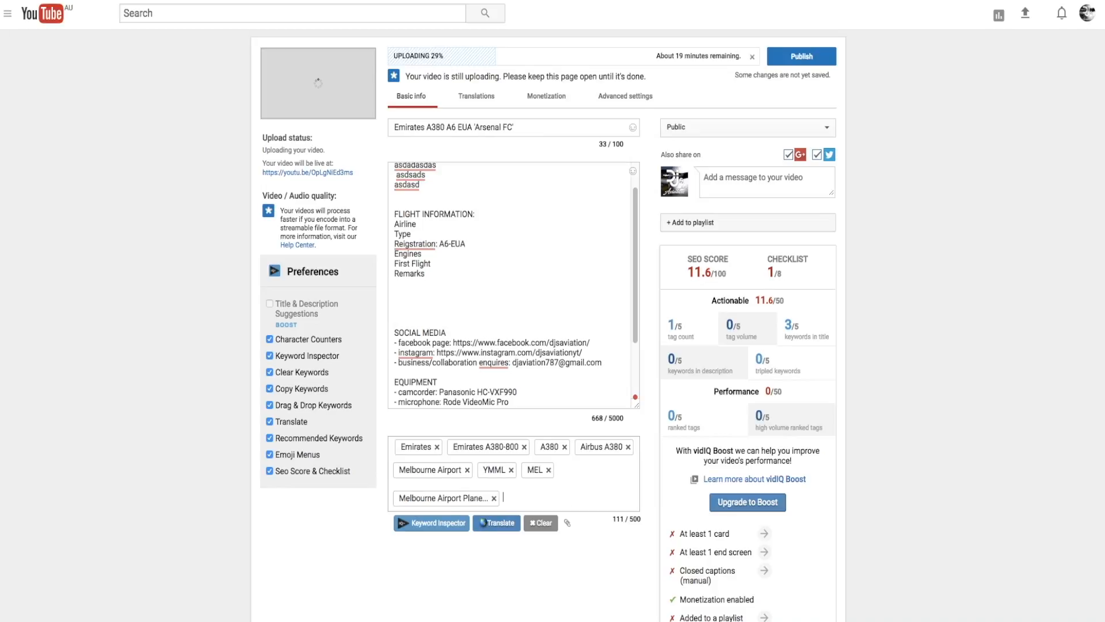
type("Emirates Melbourne Airport")
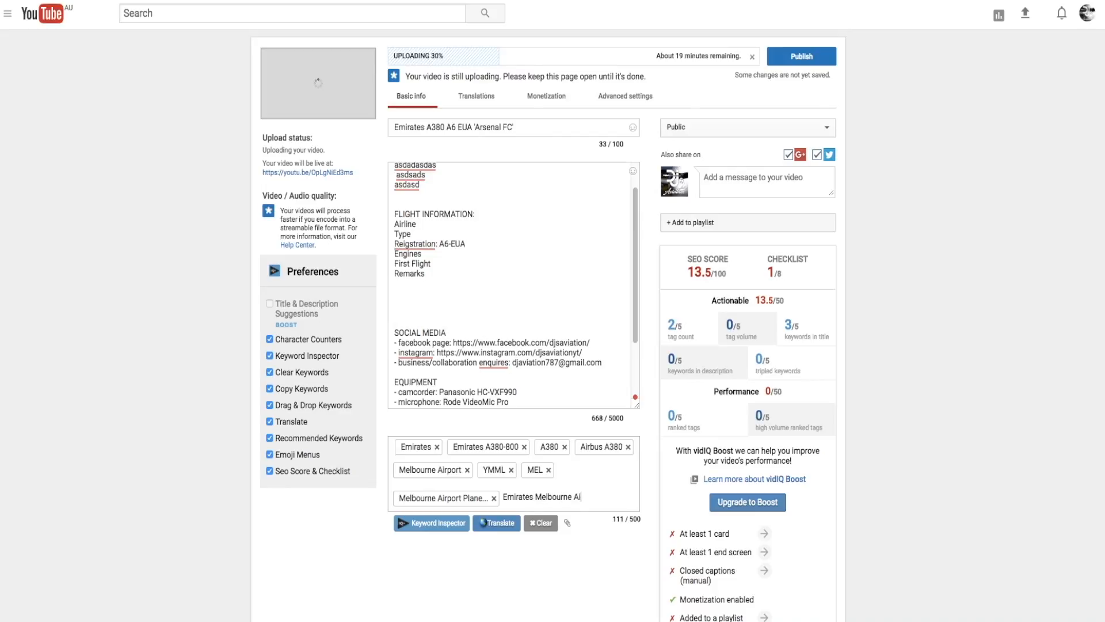
key("Return")
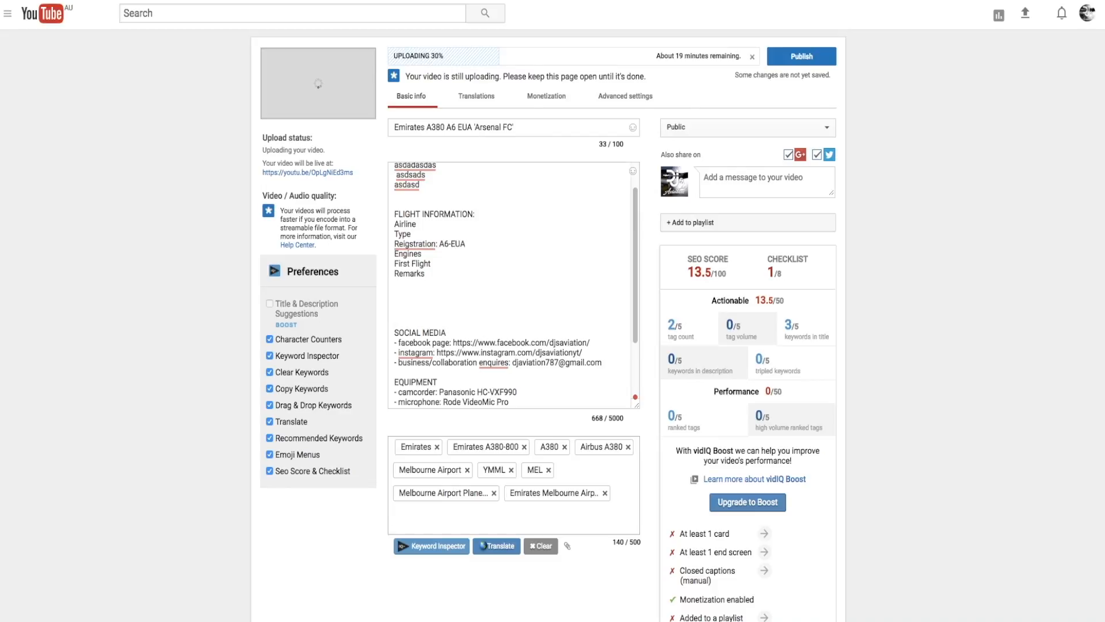
Step: Add the tags Airbus, Landing and Spotting Aircraft
type("Airbus")
key("Return")
type("Landing")
key("Return")
type("Spotting A")
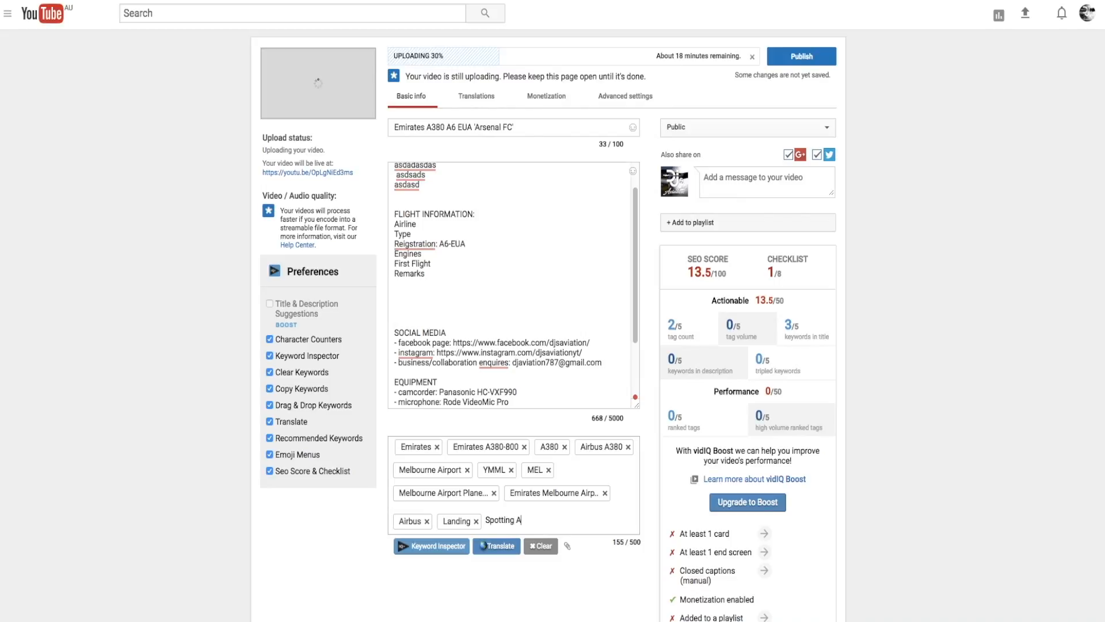
type("ir")
key("BackSpace")
key("BackSpace")
key("BackSpace")
key("BackSpace")
type("Aircraft")
key("Return")
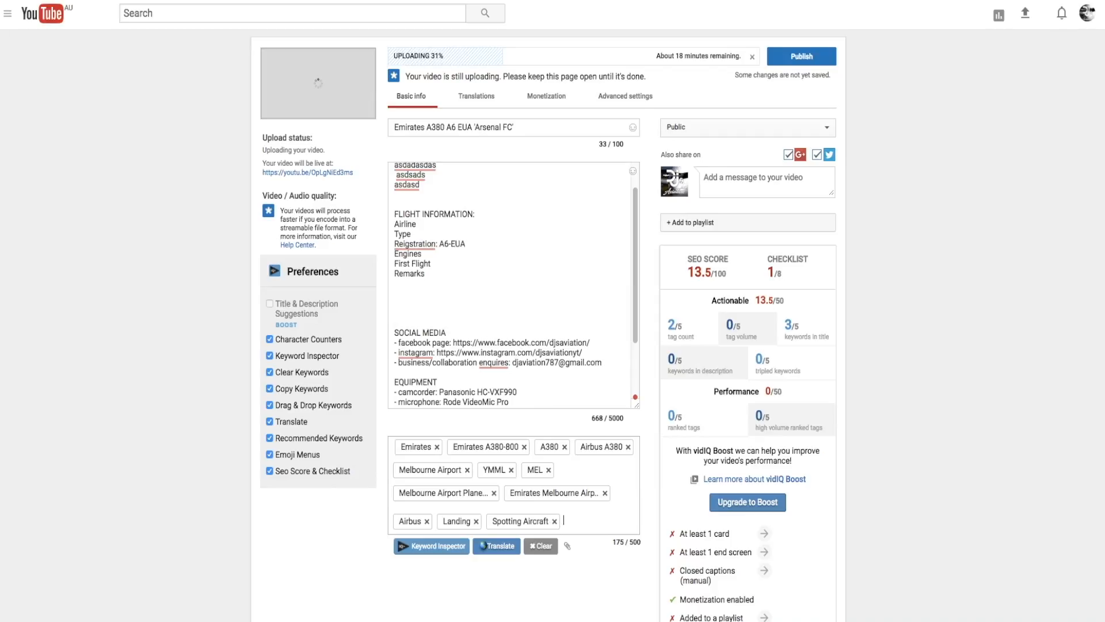
Step: Replace the video title with "EMIRATES A380 - Landing at Melbourne Airport"
triple_click(468, 124)
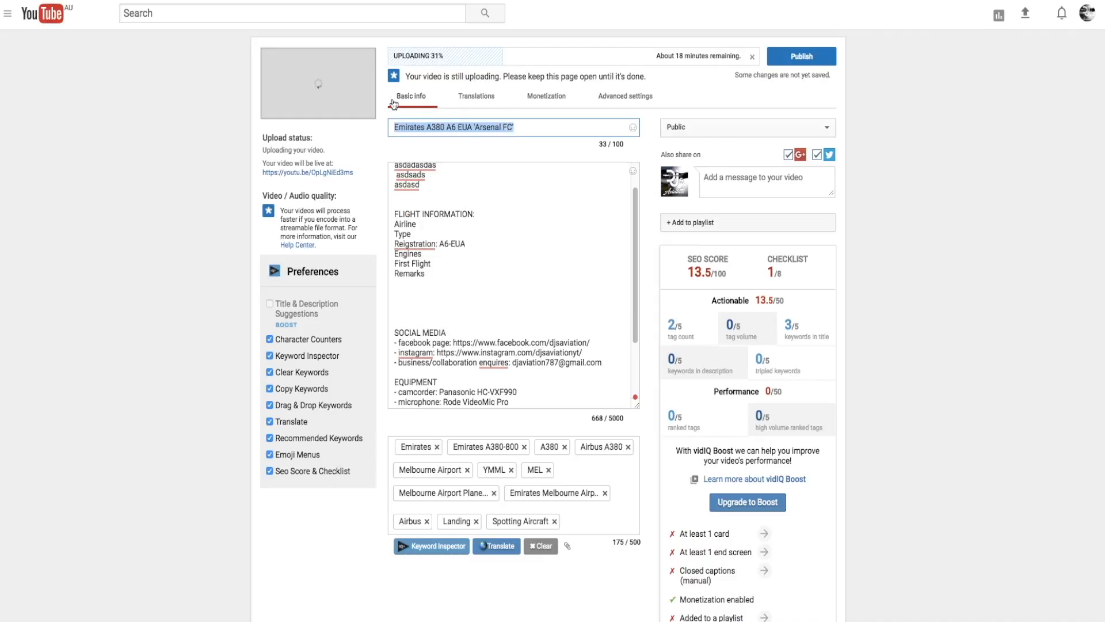
left_click_drag(521, 125, 362, 125)
key("BackSpace")
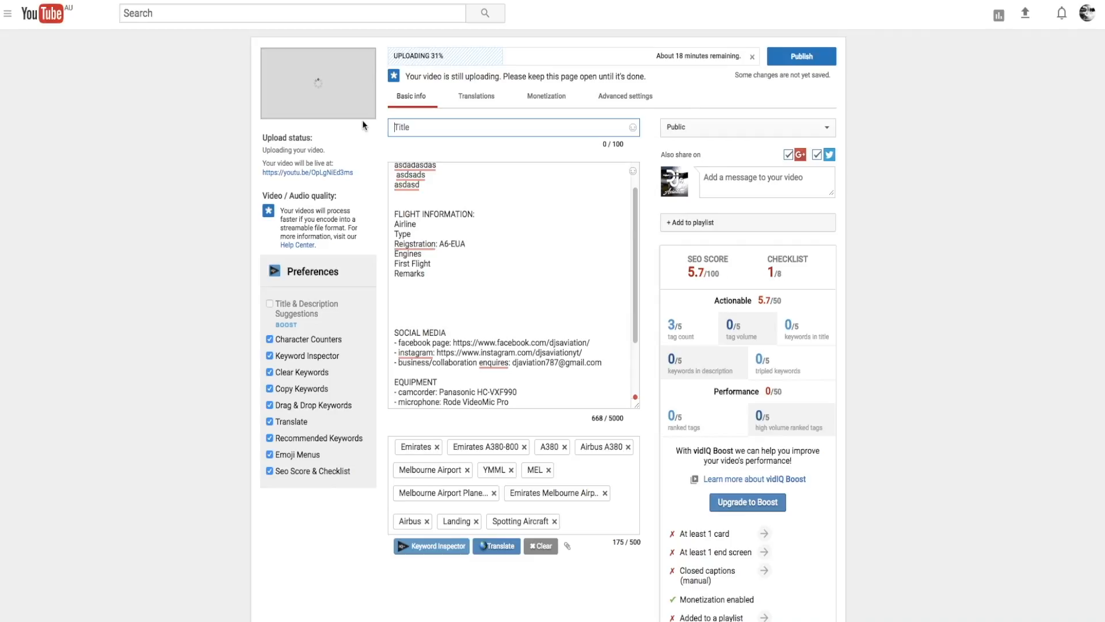
type("EMIRAYES")
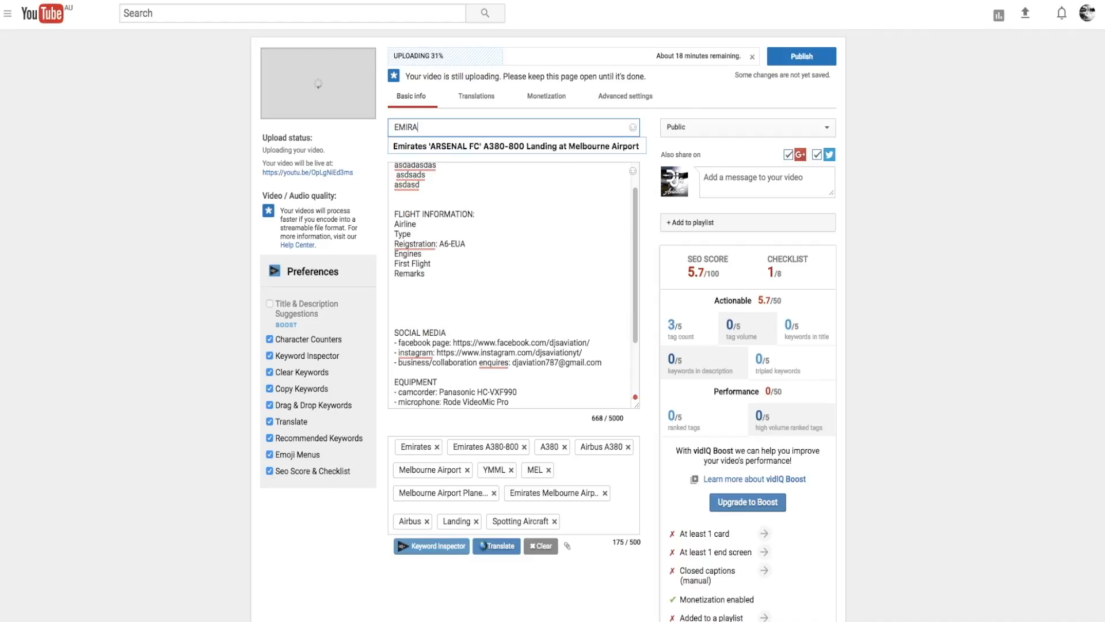
key("BackSpace")
key("BackSpace")
key("BackSpace")
type("TES A#")
key("BackSpace")
type("380 - L")
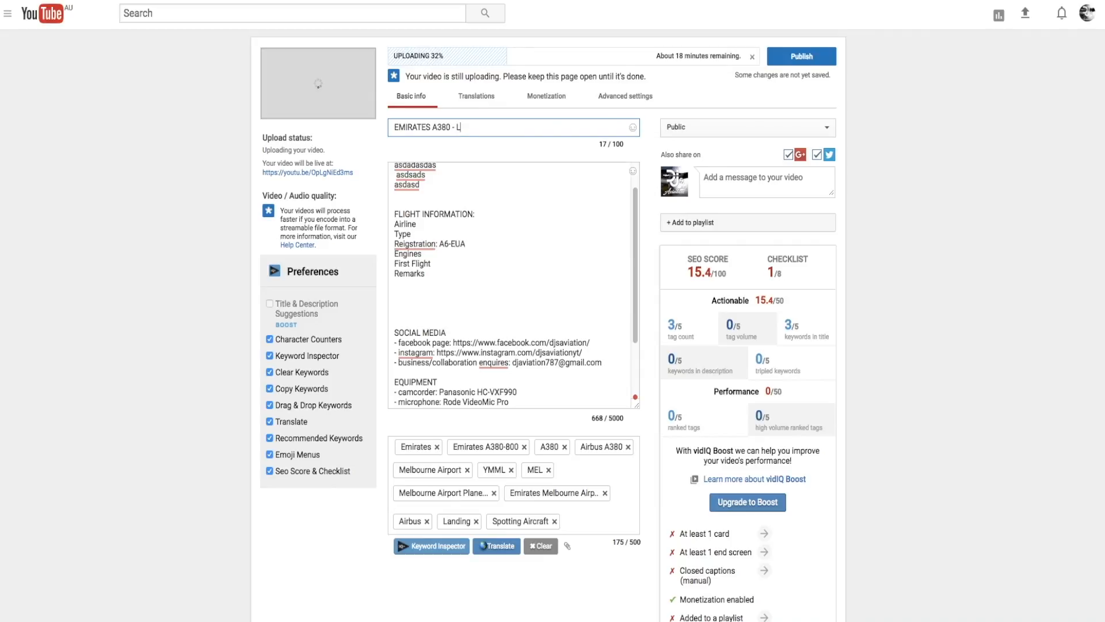
type("anding at Melbourne Airport")
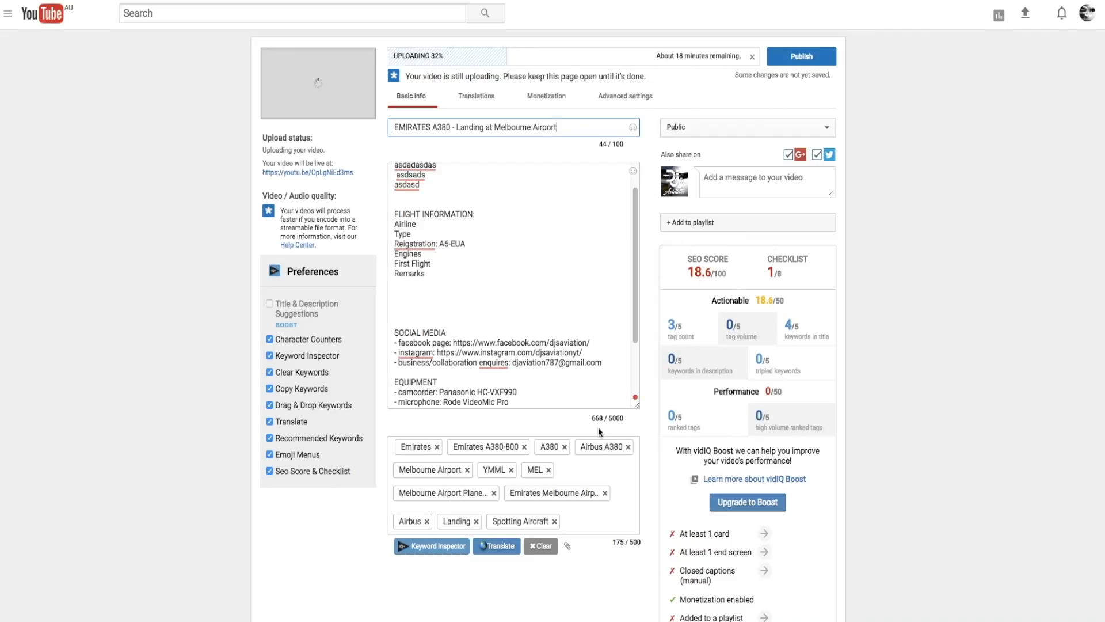
Step: Review the SEO score, its checklist of cards, end screen, sharing and comment items, and the custom thumbnail option
left_click(672, 285)
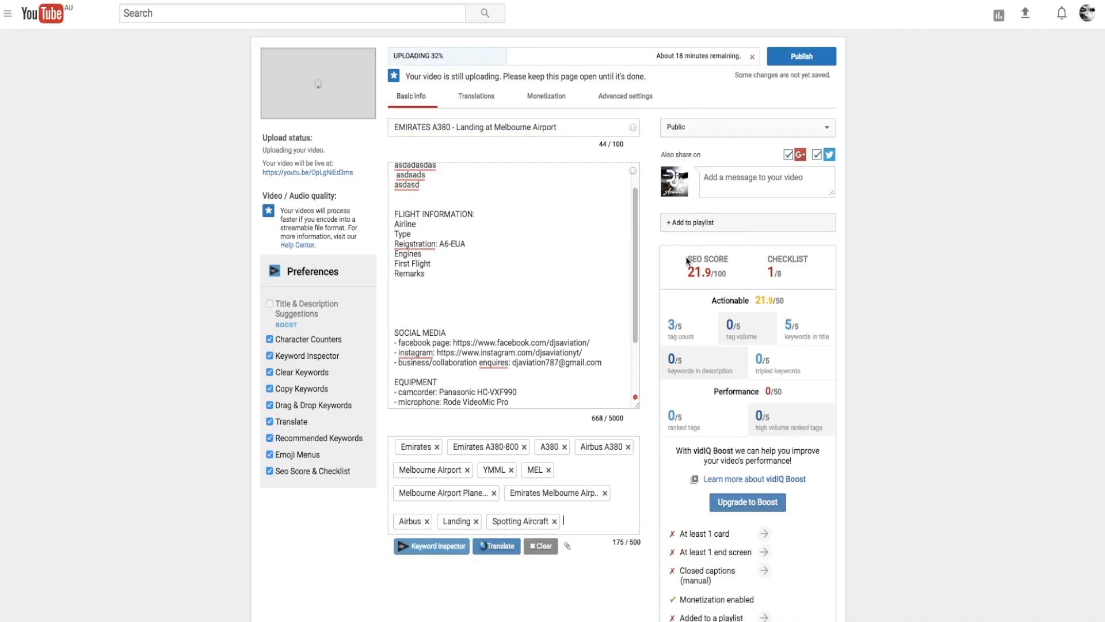
left_click_drag(781, 276, 768, 274)
left_click(800, 309)
scroll(799, 361, "down", 2)
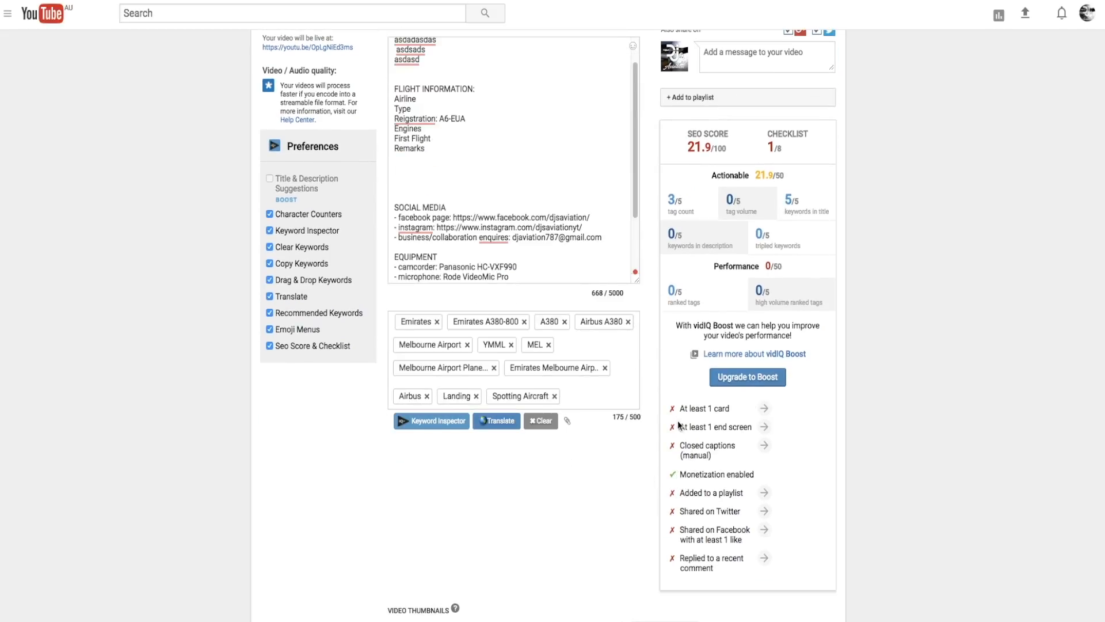
left_click_drag(677, 408, 735, 423)
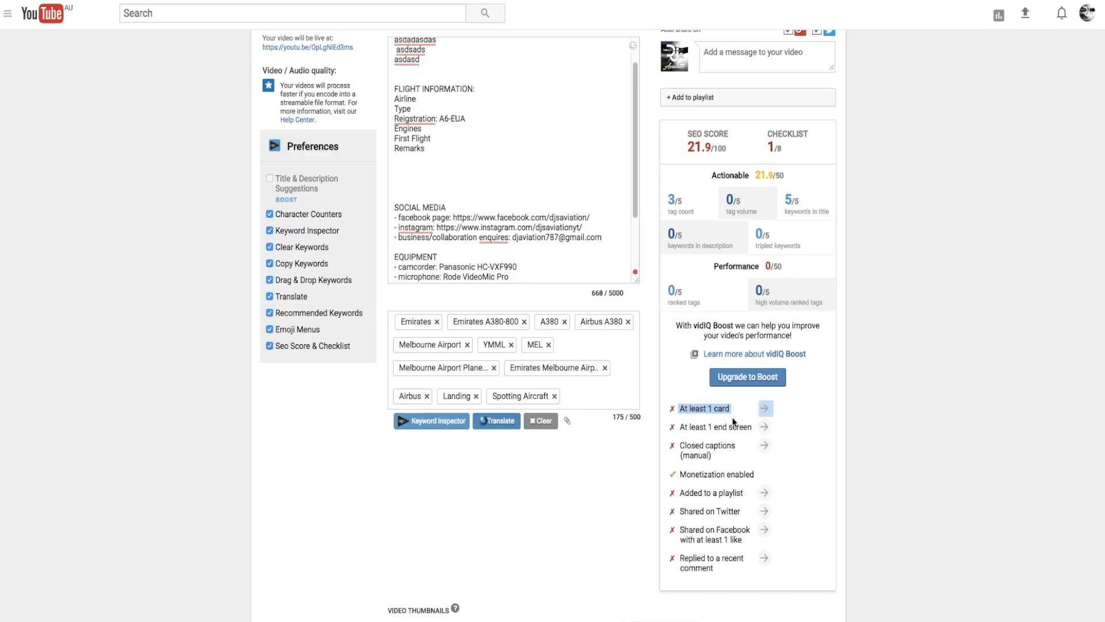
left_click(737, 450)
left_click_drag(742, 493, 680, 509)
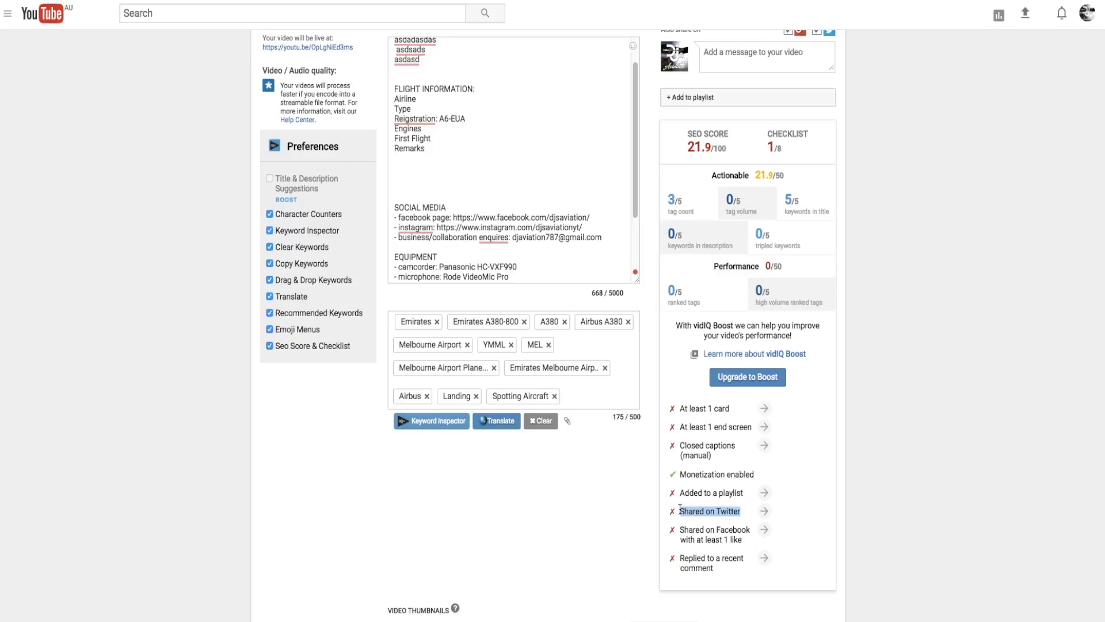
left_click_drag(714, 568, 683, 561)
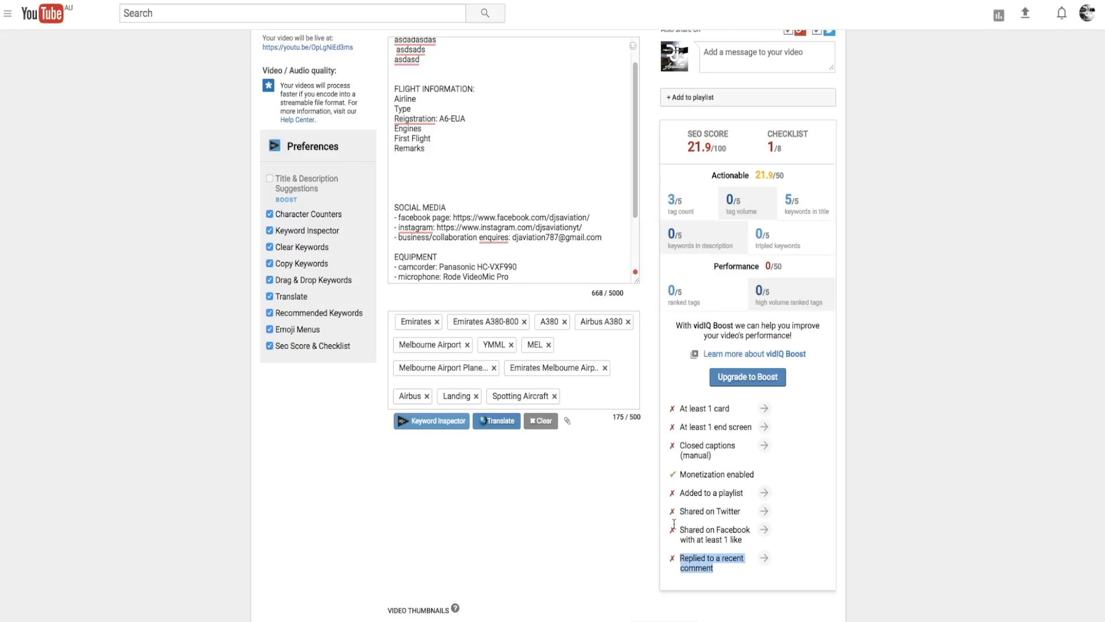
scroll(672, 533, "down", 2)
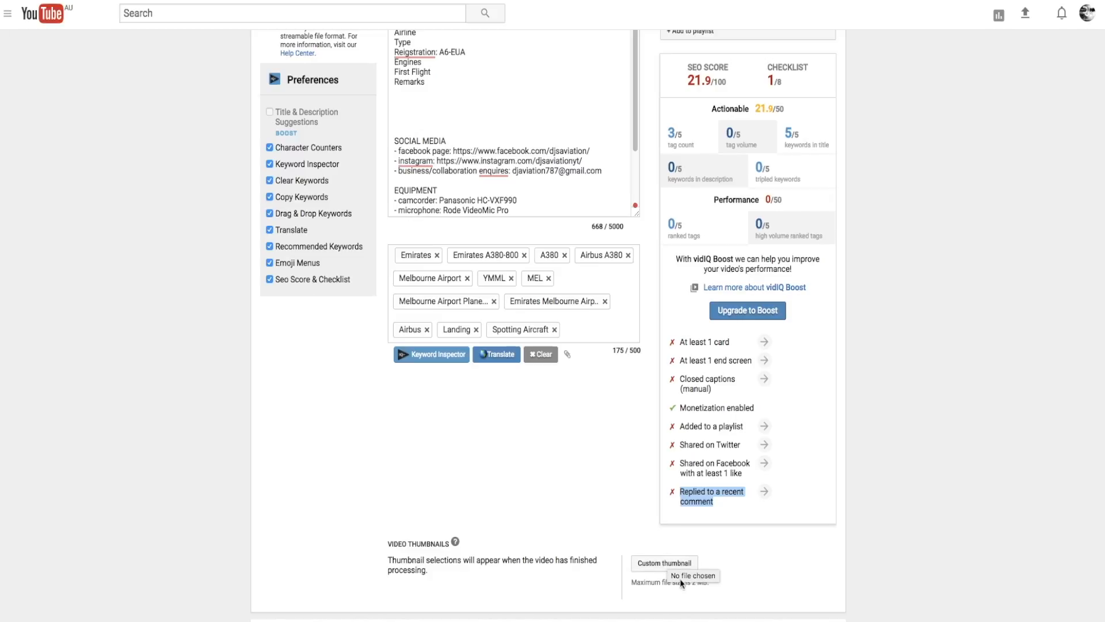
scroll(587, 317, "up", 3)
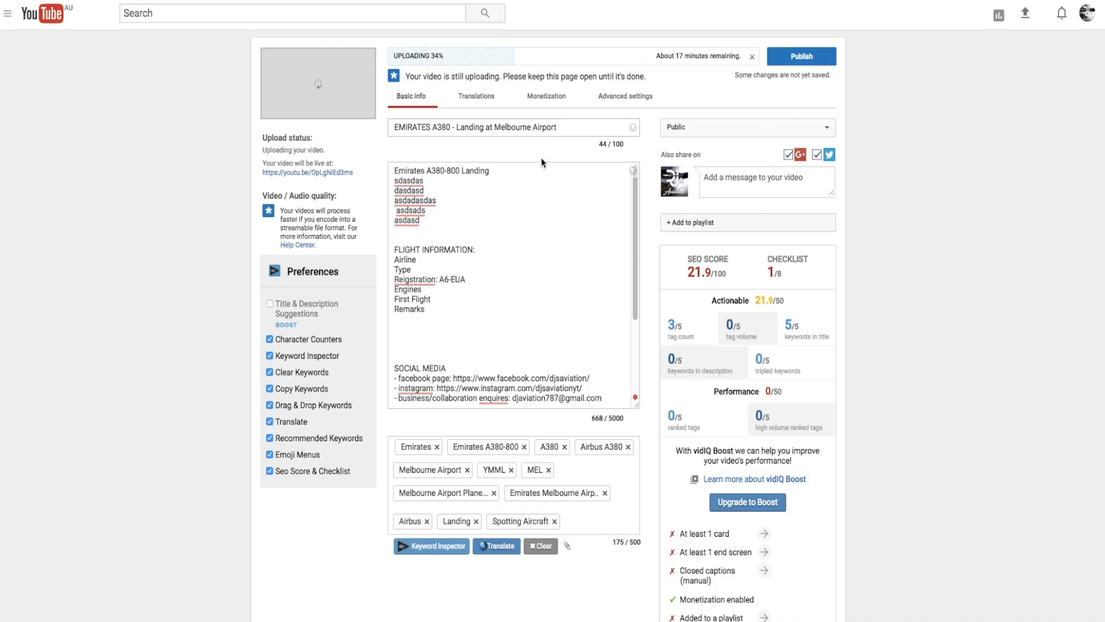
Step: Replace the title with the suggested "Emirates 'ARSENAL FC' A380-800 Landing at Melbourne Airport" and insert A6-EUA before Landing
left_click_drag(581, 128, 388, 129)
type("Em")
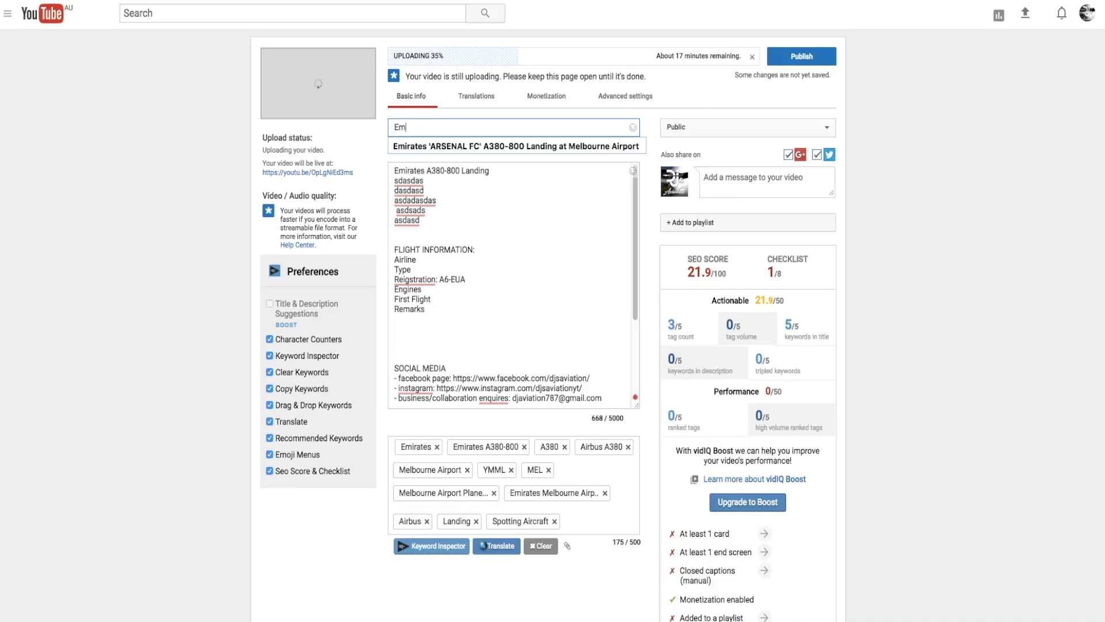
type("ira")
left_click(441, 146)
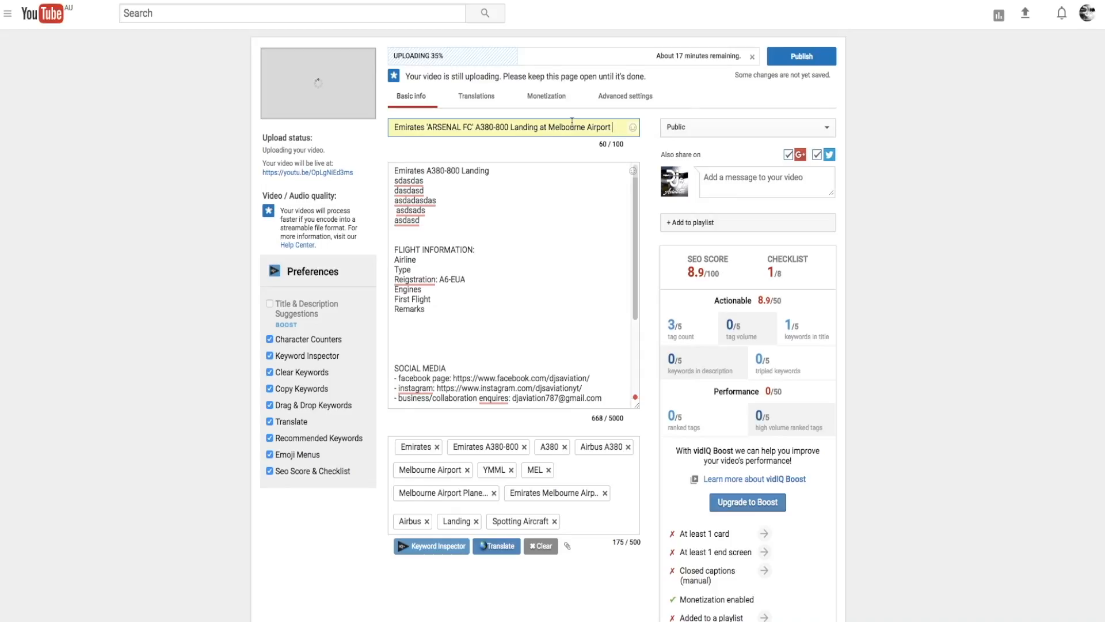
left_click(511, 127)
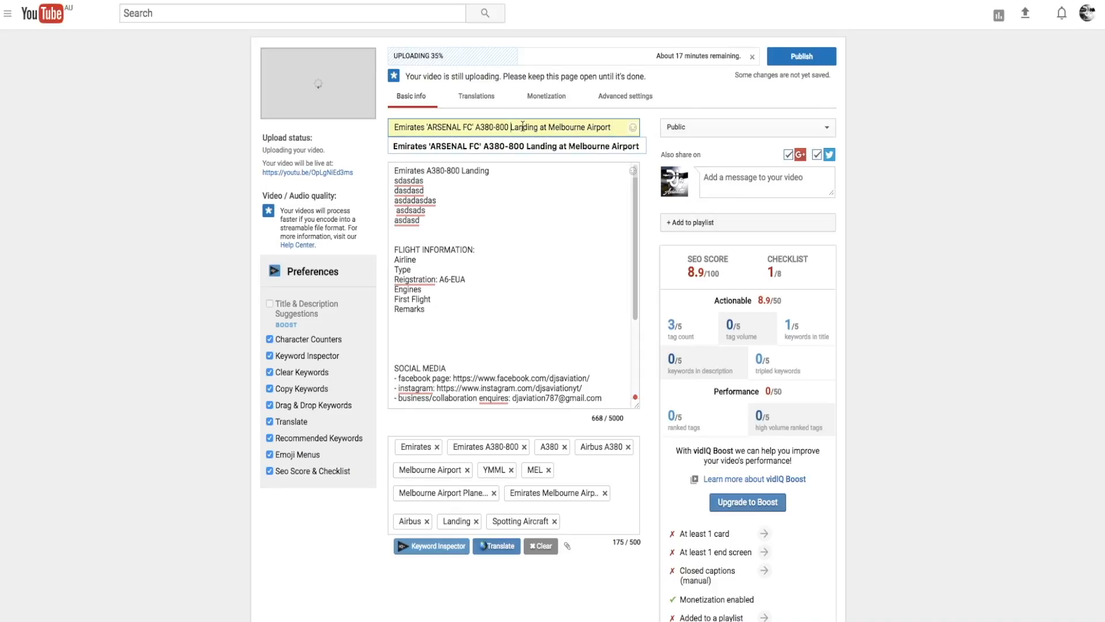
type("A6-EUA")
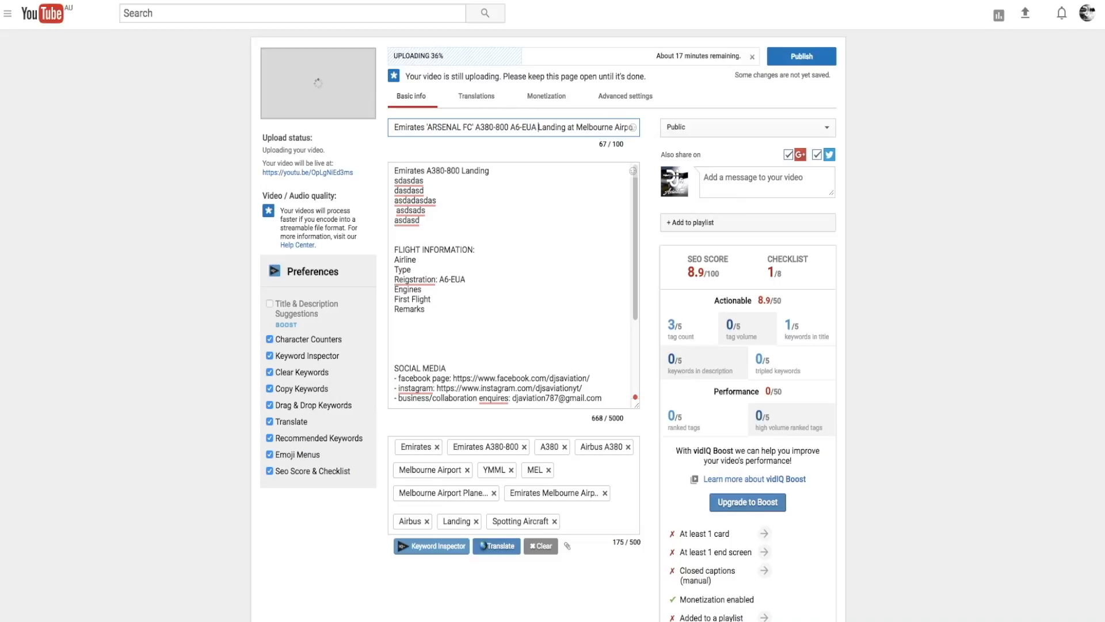
Step: Clear the entire video title
left_click_drag(409, 125, 678, 129)
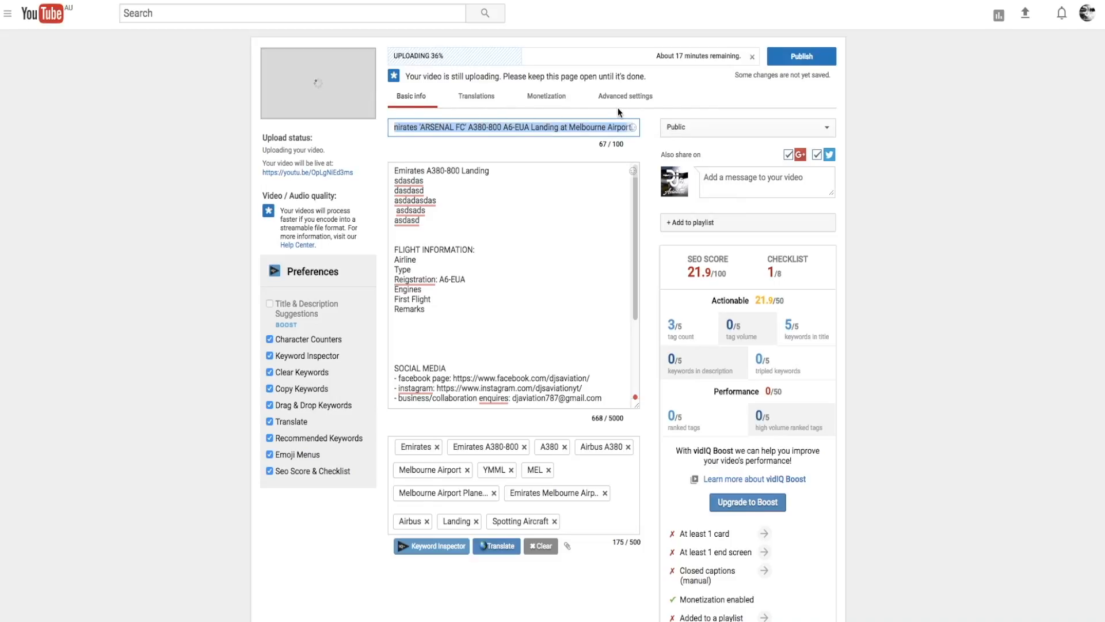
key("BackSpace")
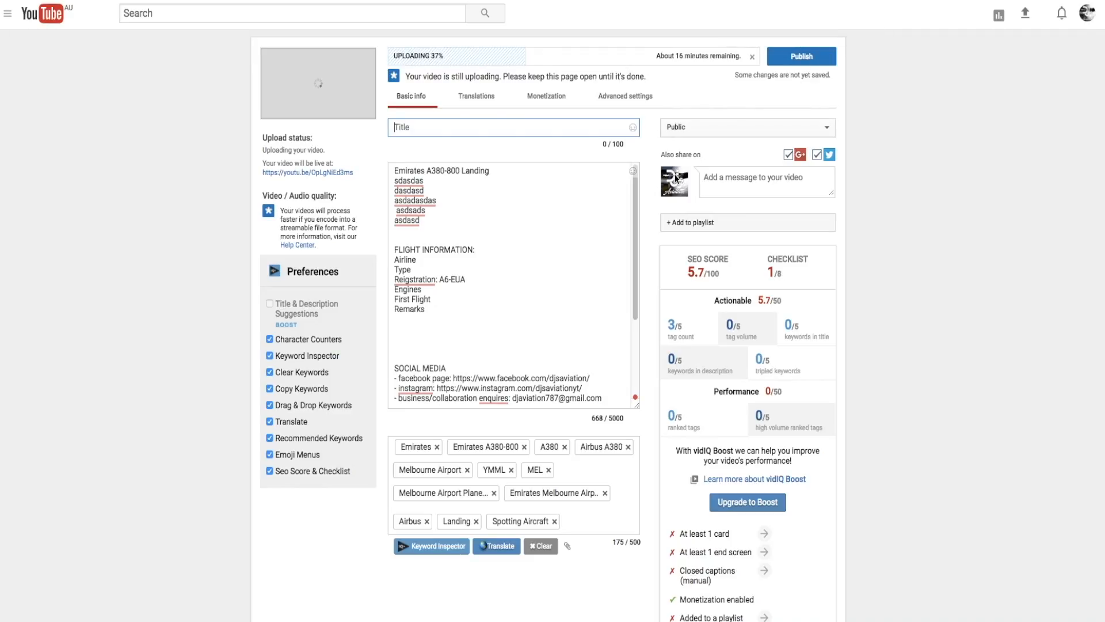
Step: Set the video's visibility to Scheduled and check the publish date calendar without changing the date
left_click(771, 128)
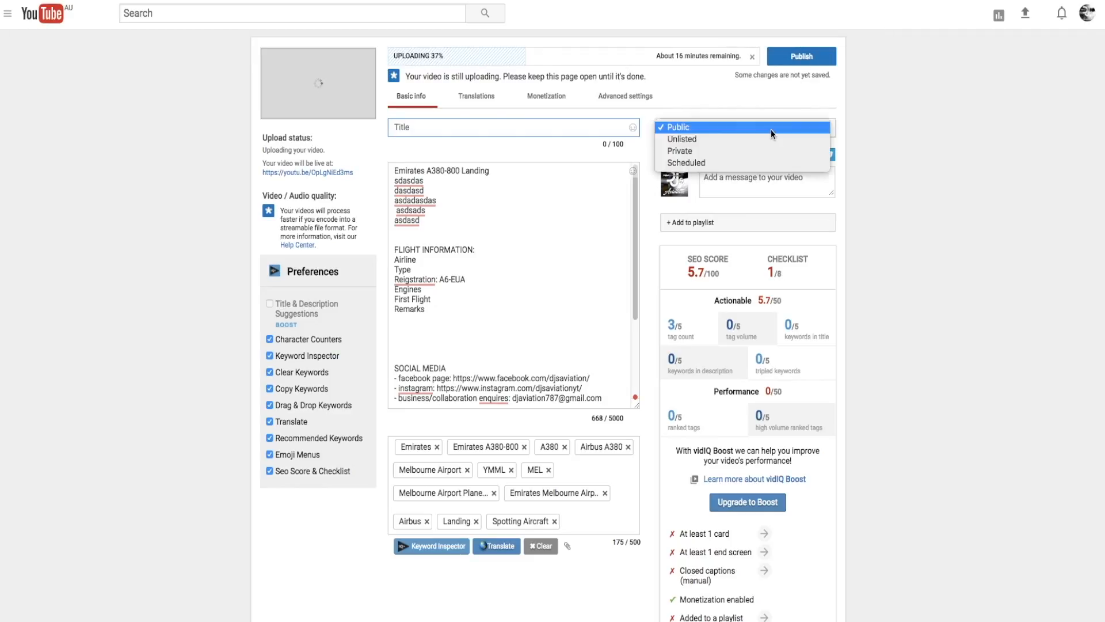
left_click(740, 162)
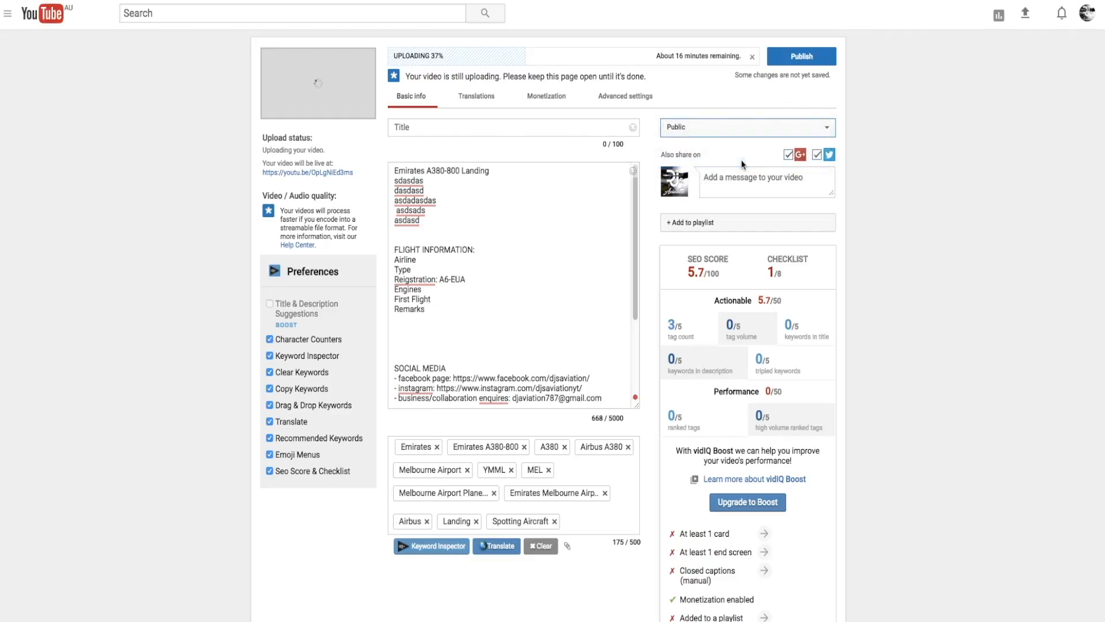
left_click(715, 156)
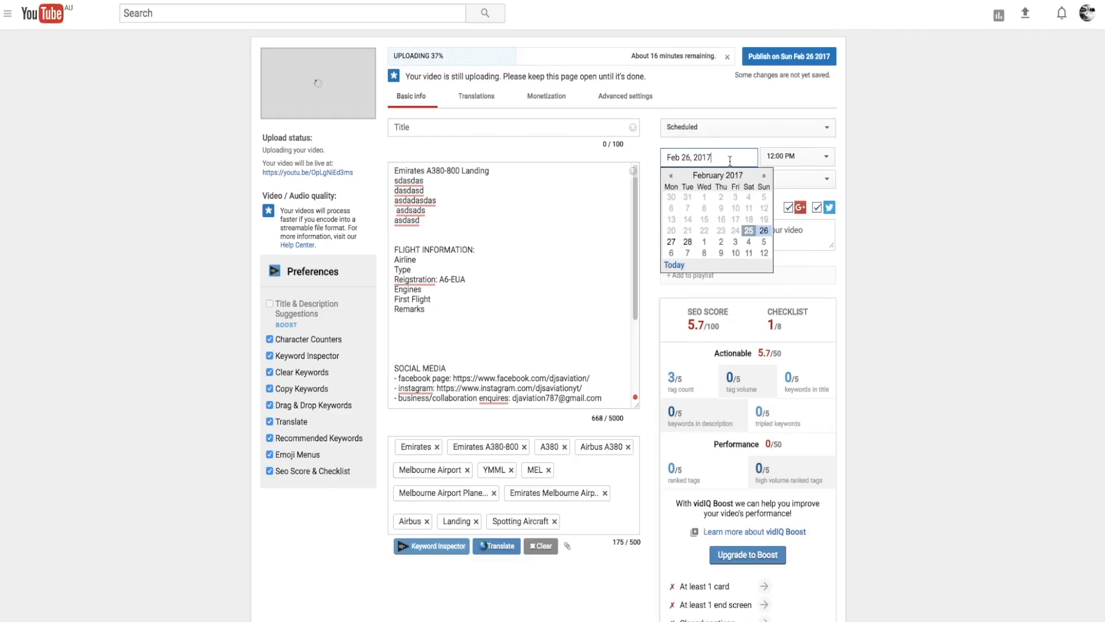
left_click(862, 146)
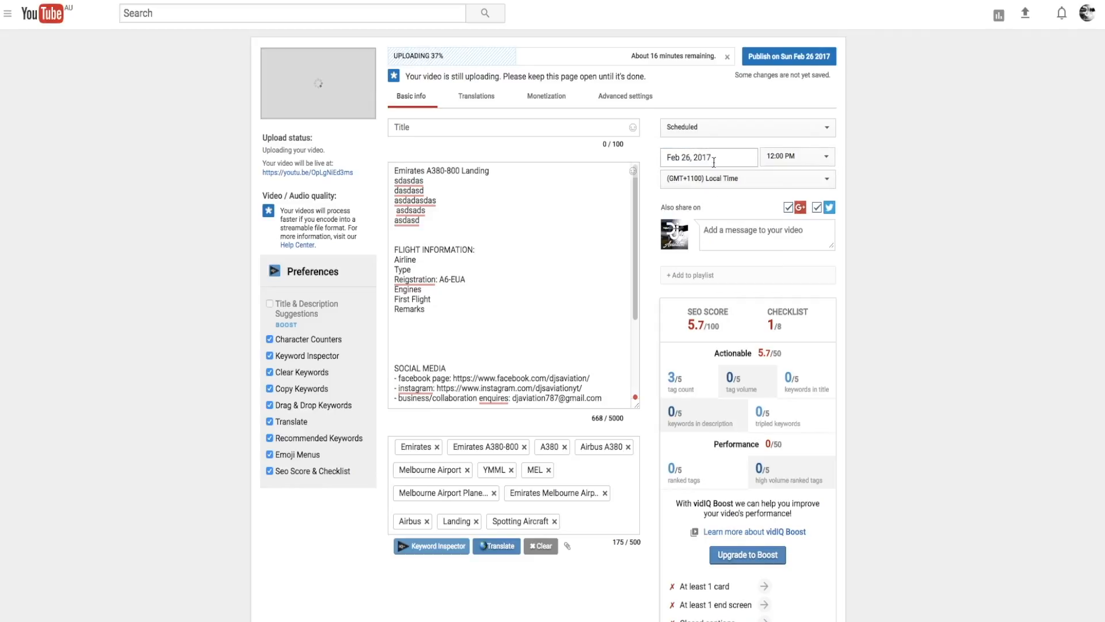
Step: Check the available time zones for the scheduled publication without changing the current one
left_click(698, 181)
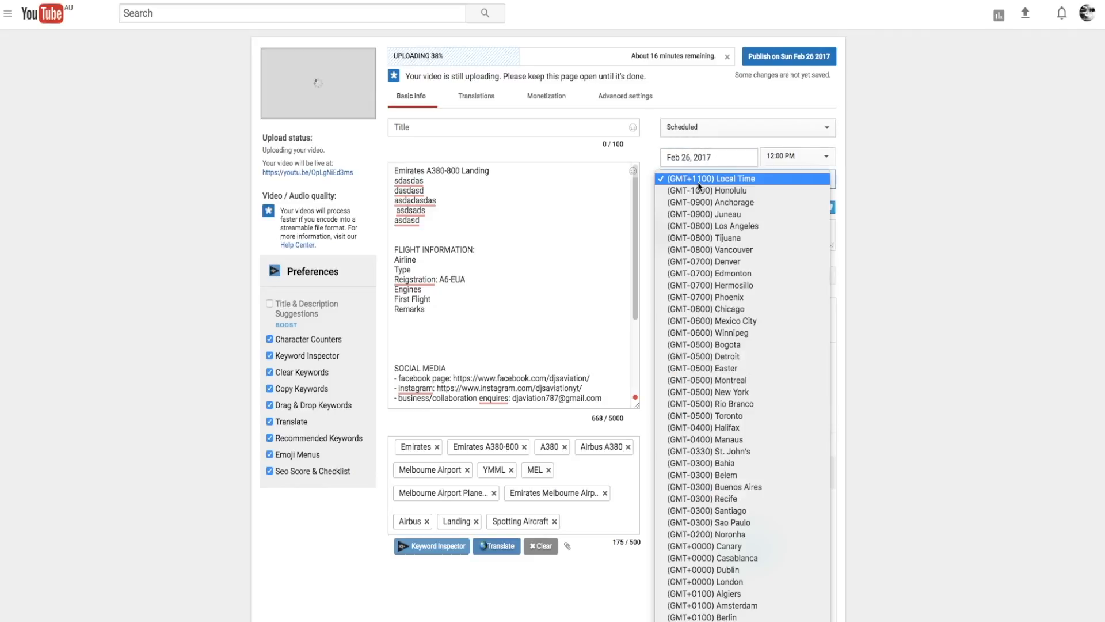
scroll(709, 315, "down", 10)
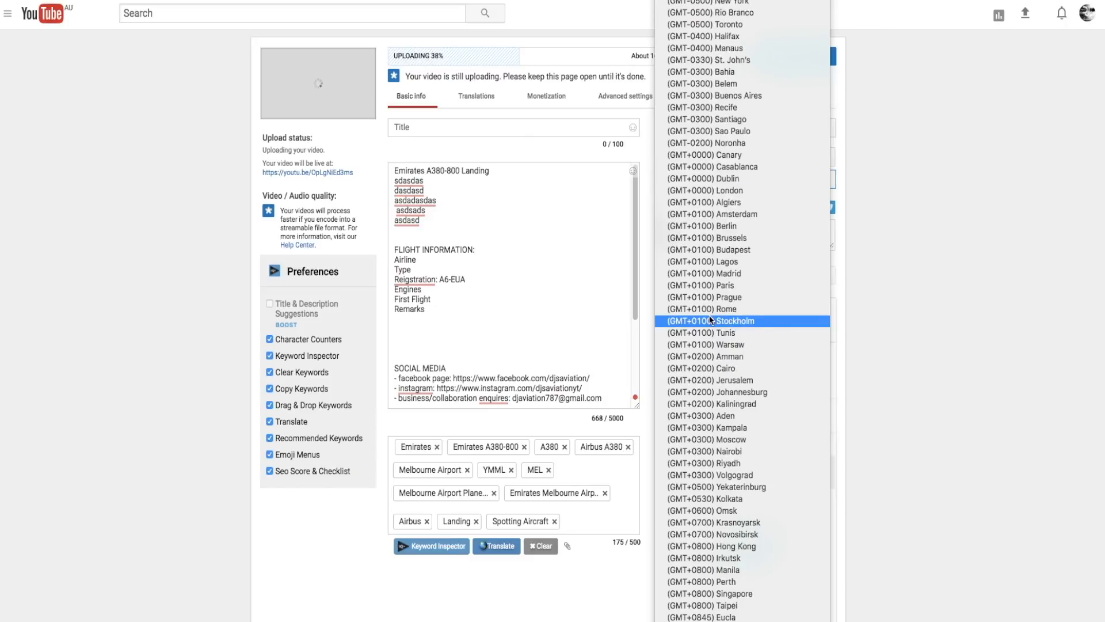
left_click(1025, 361)
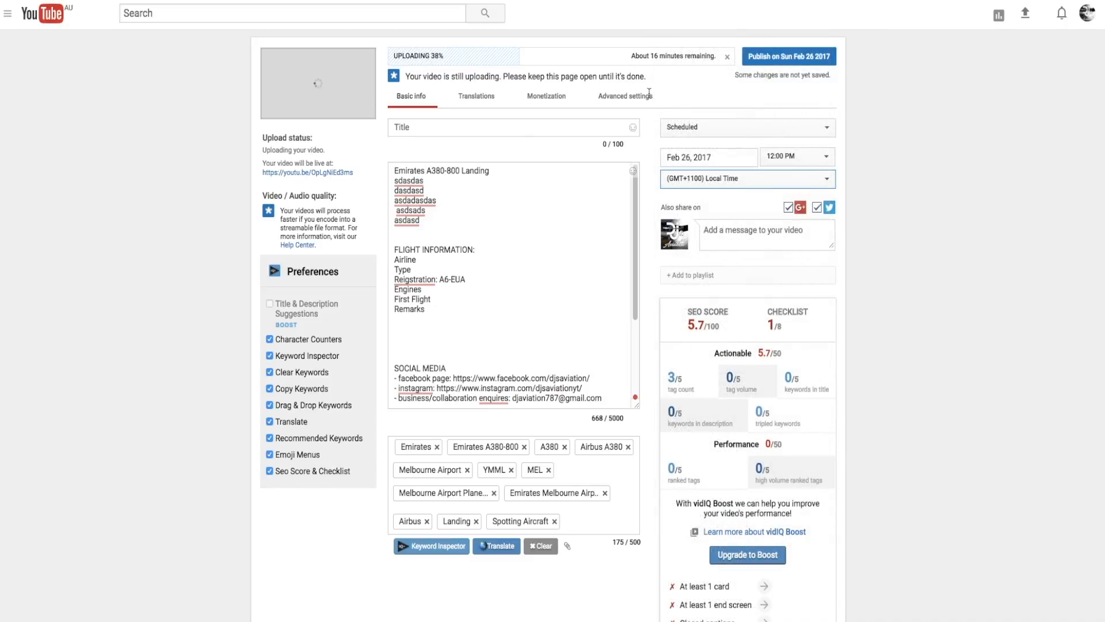
Step: Schedule the video's publication for Mar 2, 2019 at 9:30 PM
left_click(708, 152)
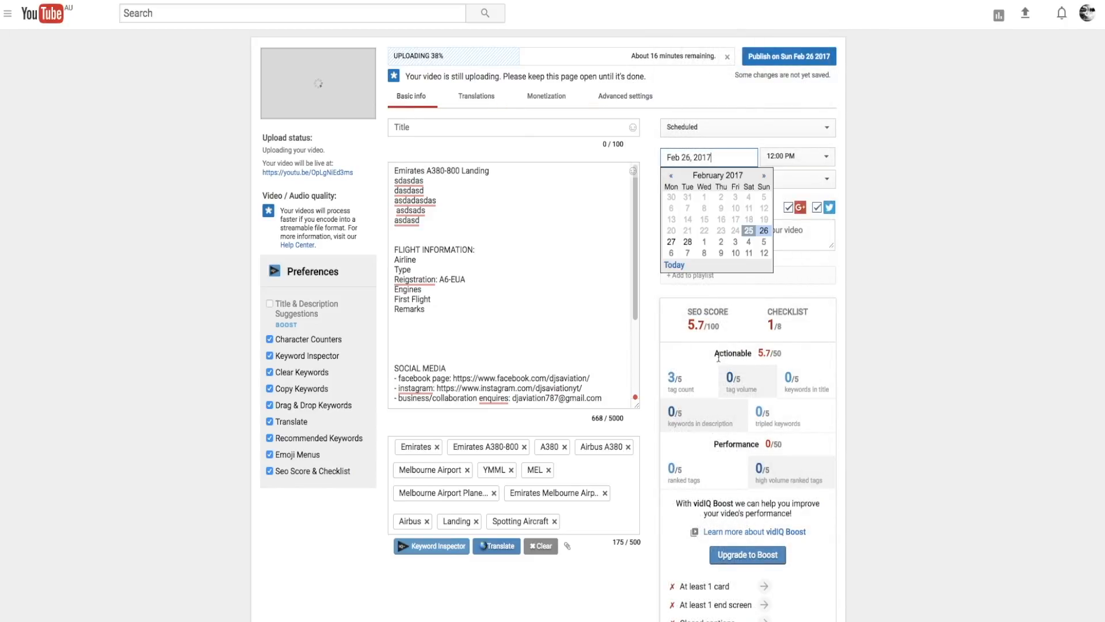
left_click(764, 176)
triple_click(765, 176)
triple_click(764, 176)
triple_click(764, 176)
triple_click(764, 176)
triple_click(764, 176)
left_click(764, 176)
triple_click(764, 176)
triple_click(764, 176)
left_click(765, 177)
left_click(764, 176)
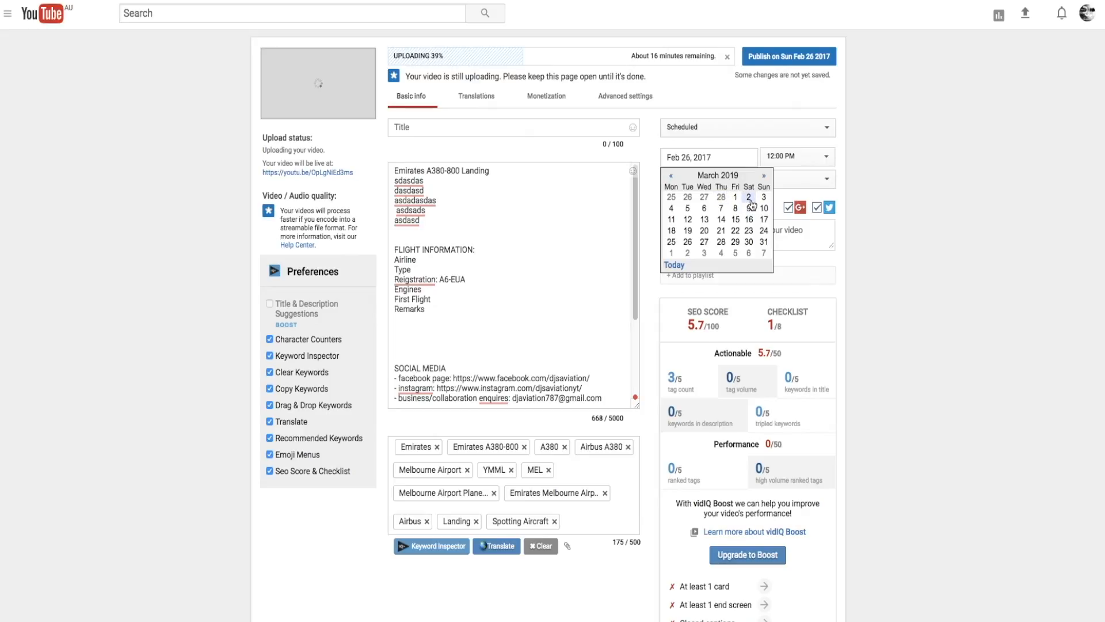
left_click(749, 198)
left_click(793, 164)
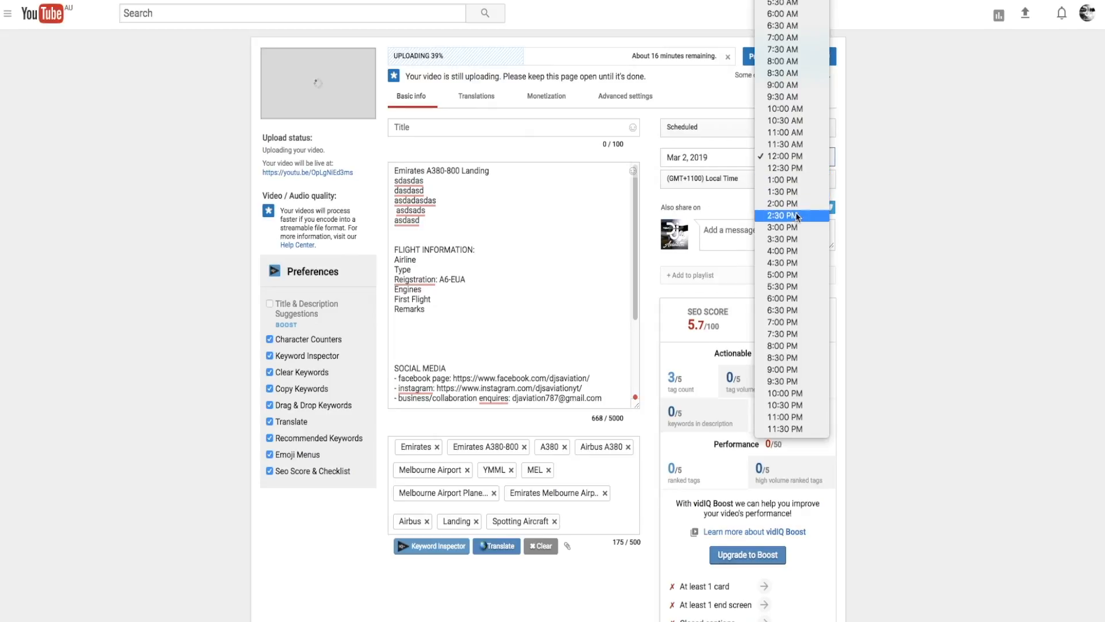
left_click(785, 381)
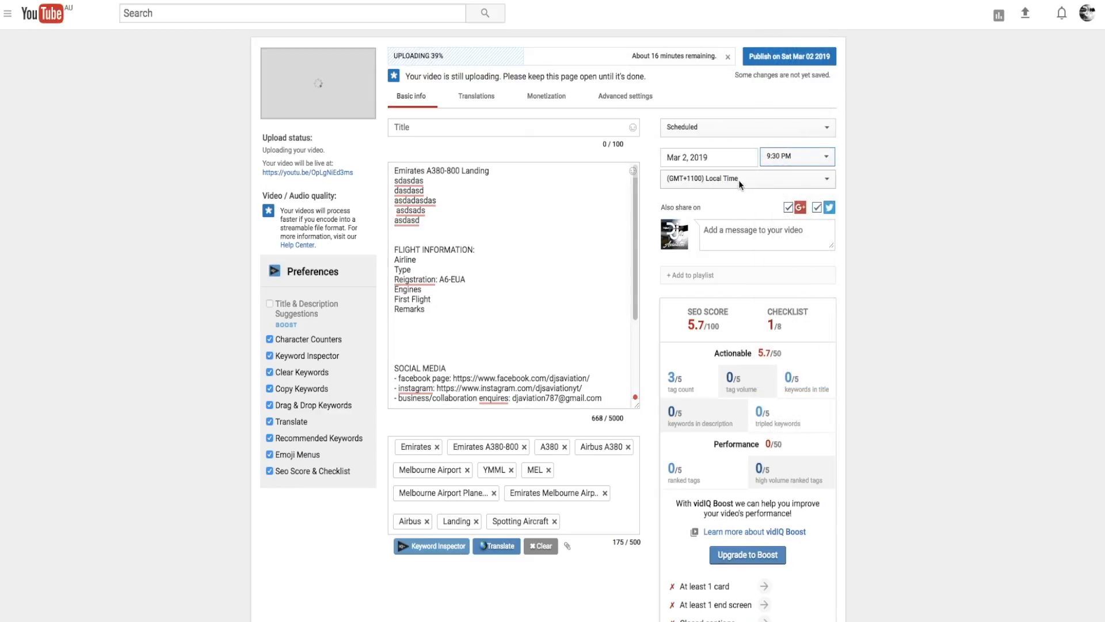
Step: Look through the publishing time zone list while keeping Local Time, and check the custom thumbnail option
left_click(738, 180)
left_click(738, 180)
left_click(738, 180)
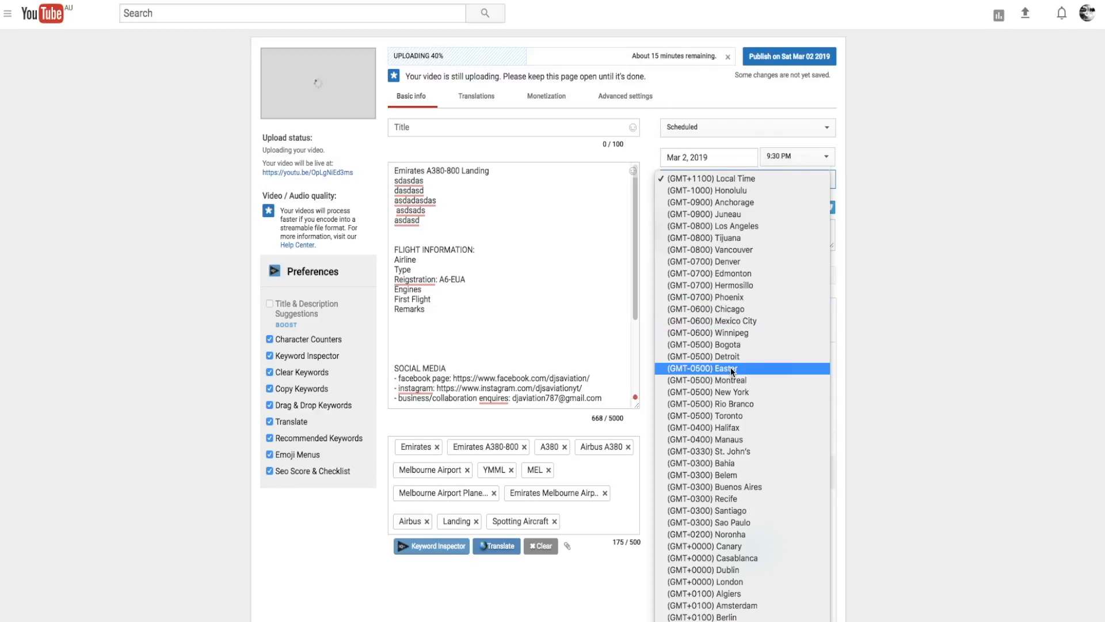
scroll(730, 367, "down", 3)
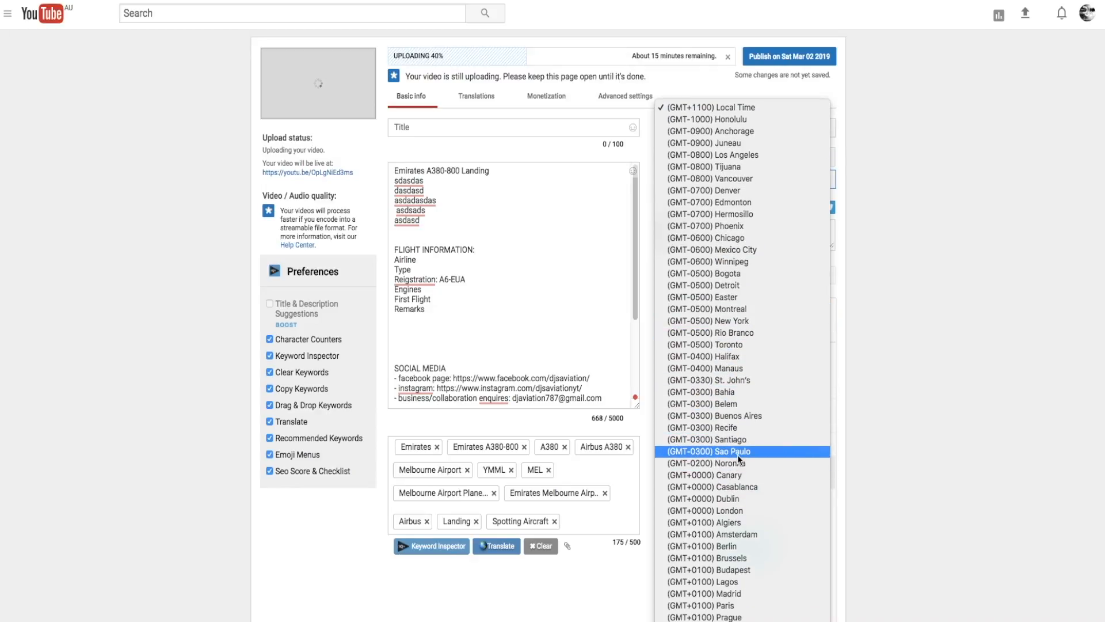
scroll(731, 501, "down", 2)
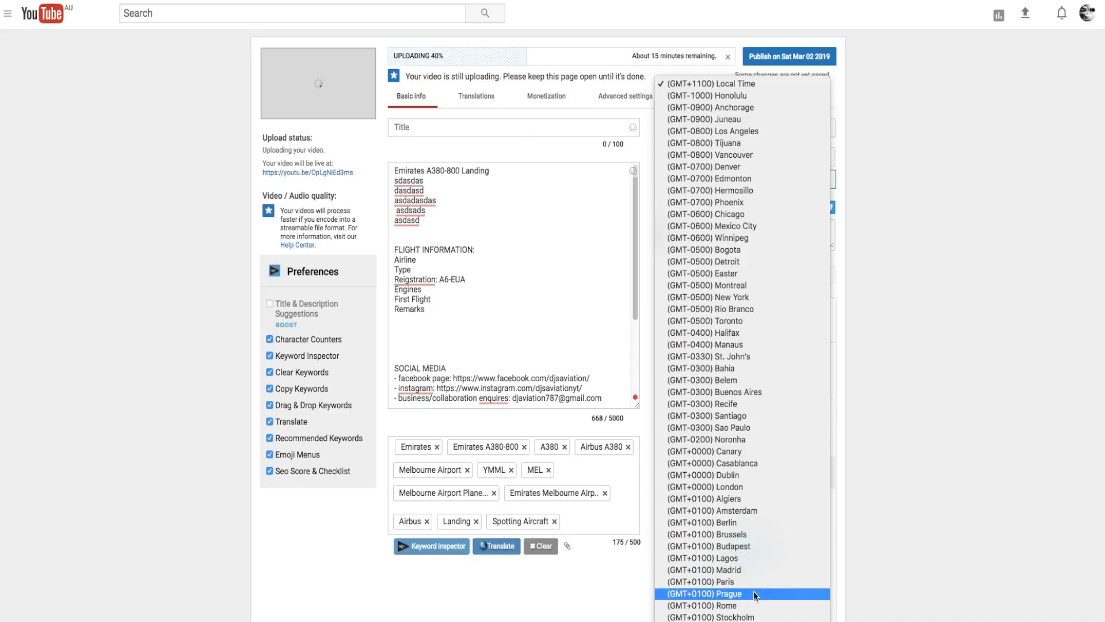
scroll(753, 583, "down", 10)
scroll(786, 551, "up", 8)
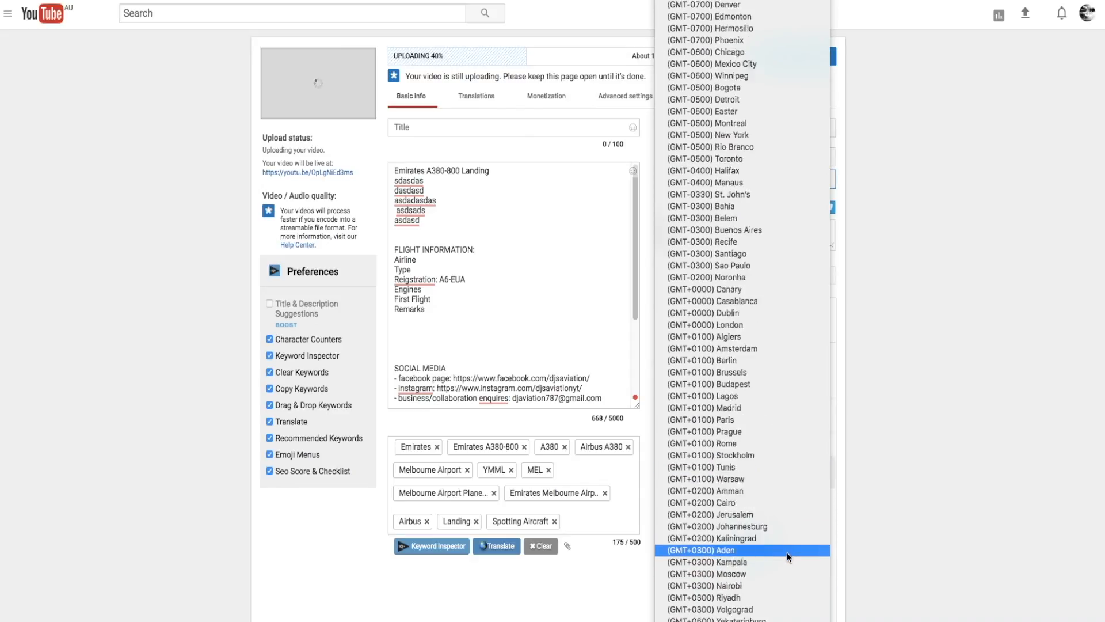
left_click(890, 440)
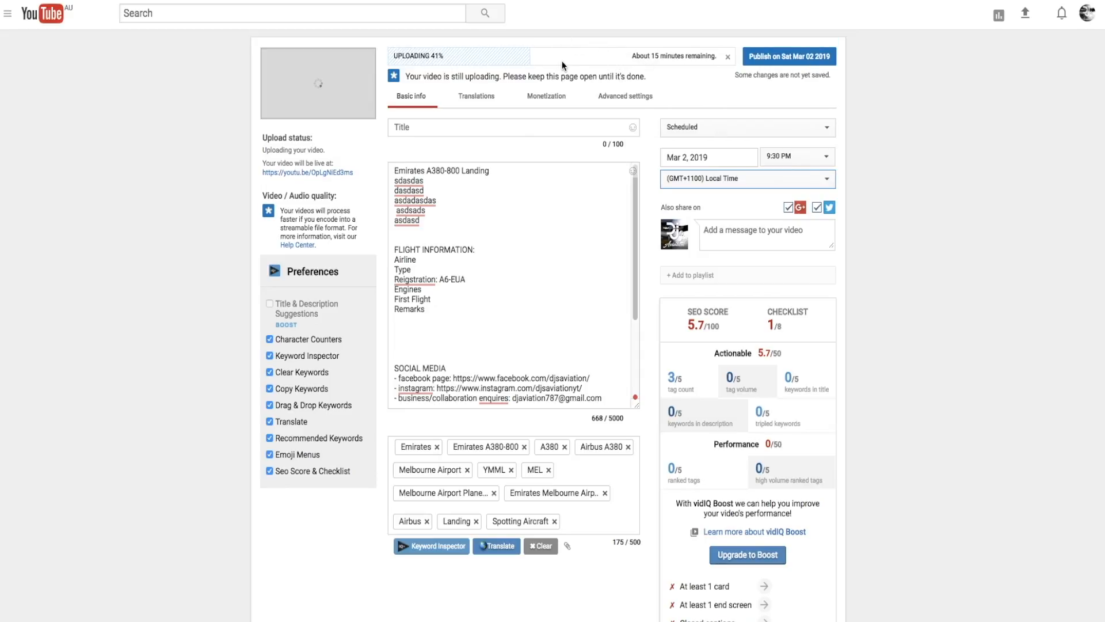
scroll(612, 269, "down", 7)
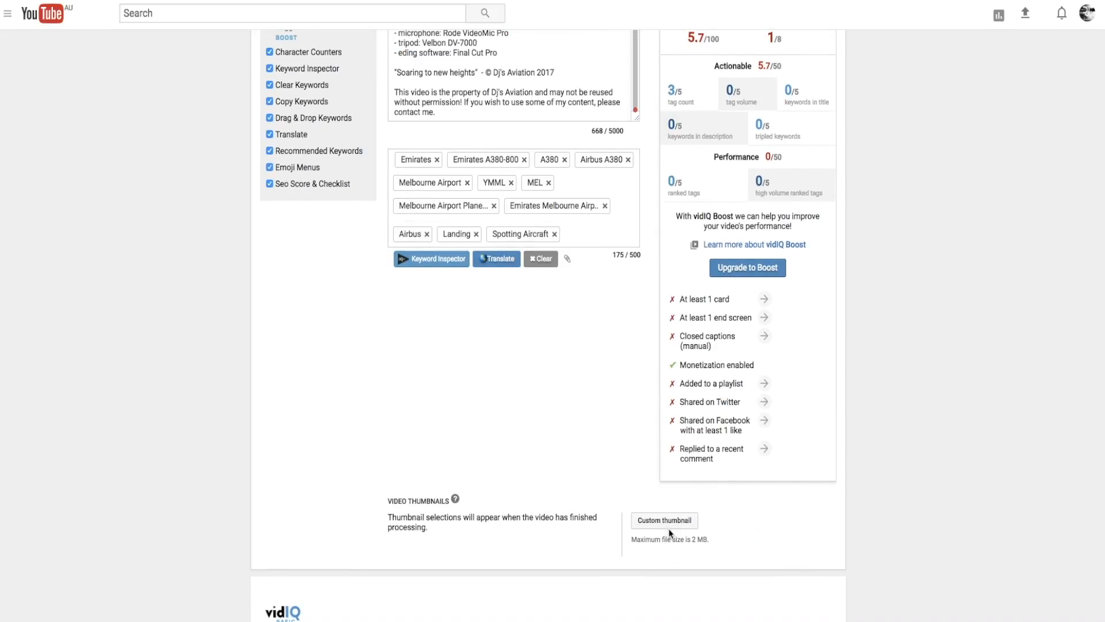
scroll(672, 432, "up", 5)
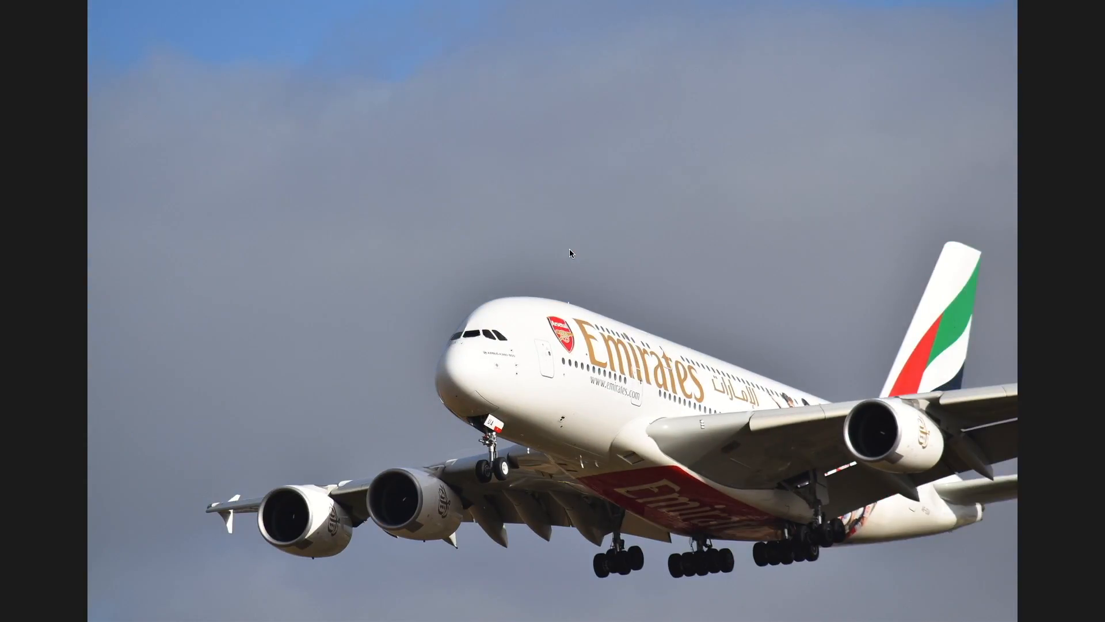
Step: In Photos, crop the front-angle Emirates A380 photo at 16:9 closely around the nose, fuselage and tail, and save the edit
mouse_move(1046, 3)
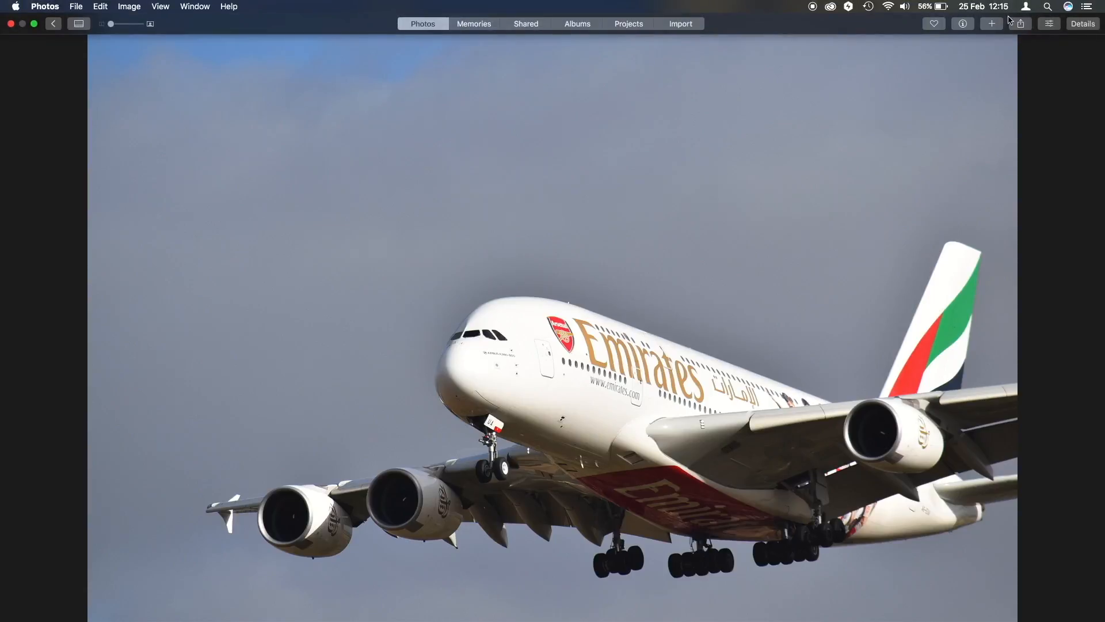
left_click(1046, 28)
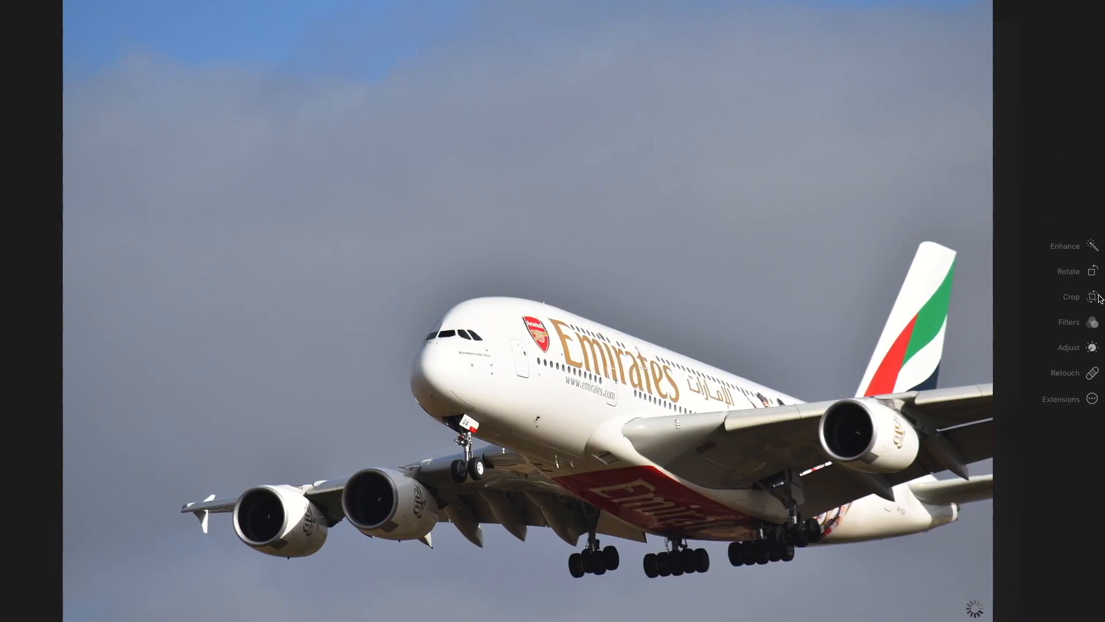
left_click(1097, 298)
left_click(1039, 546)
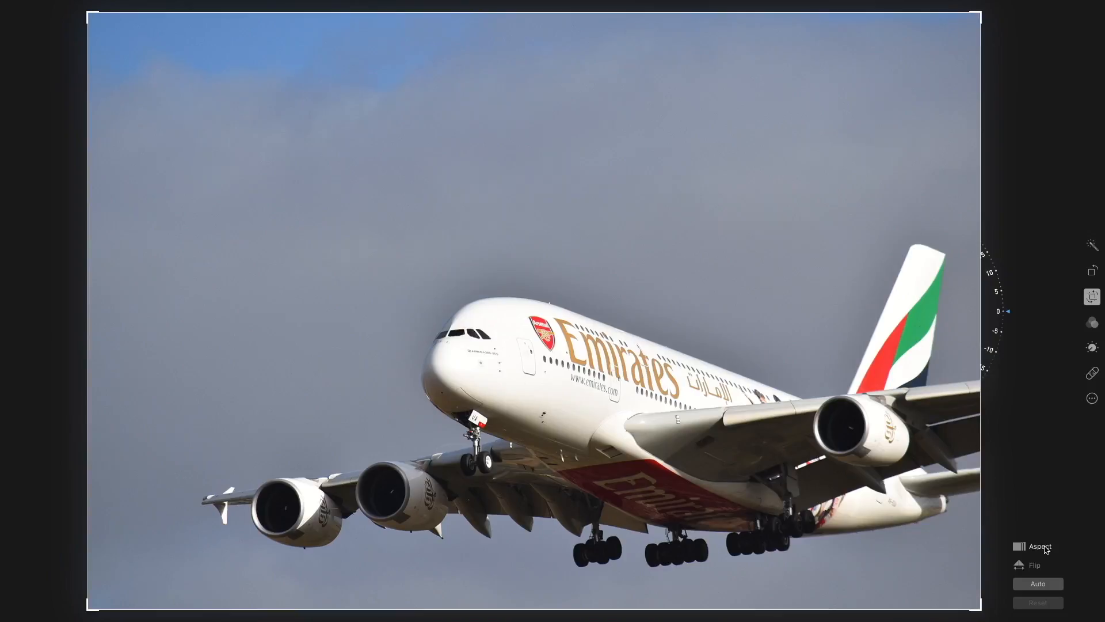
left_click(1030, 458)
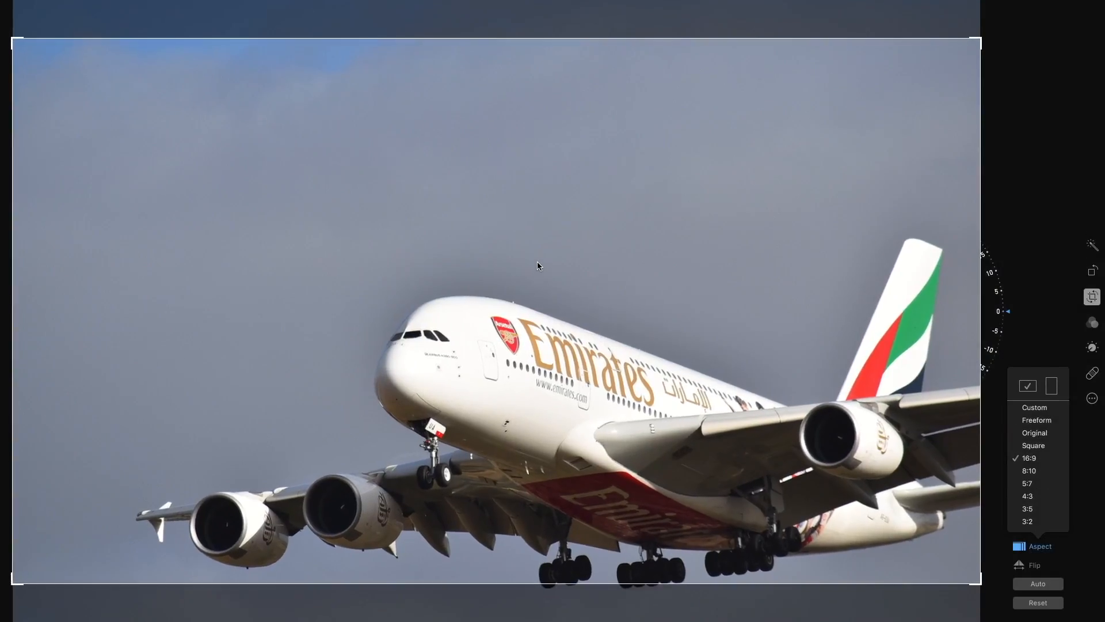
left_click_drag(42, 59, 348, 227)
left_click_drag(820, 360, 819, 351)
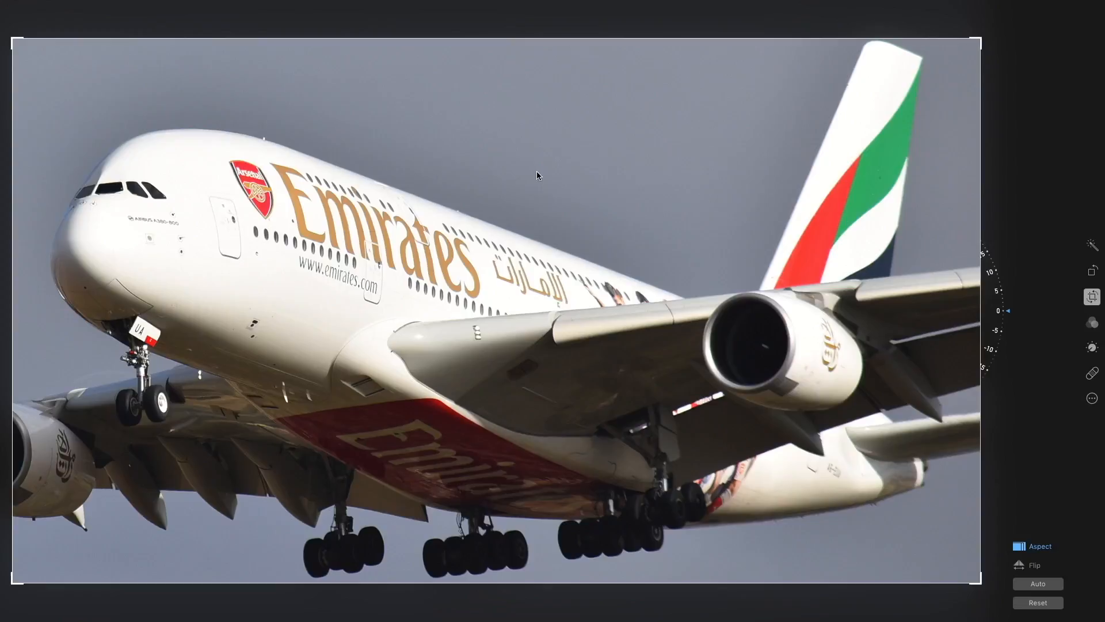
mouse_move(1075, 5)
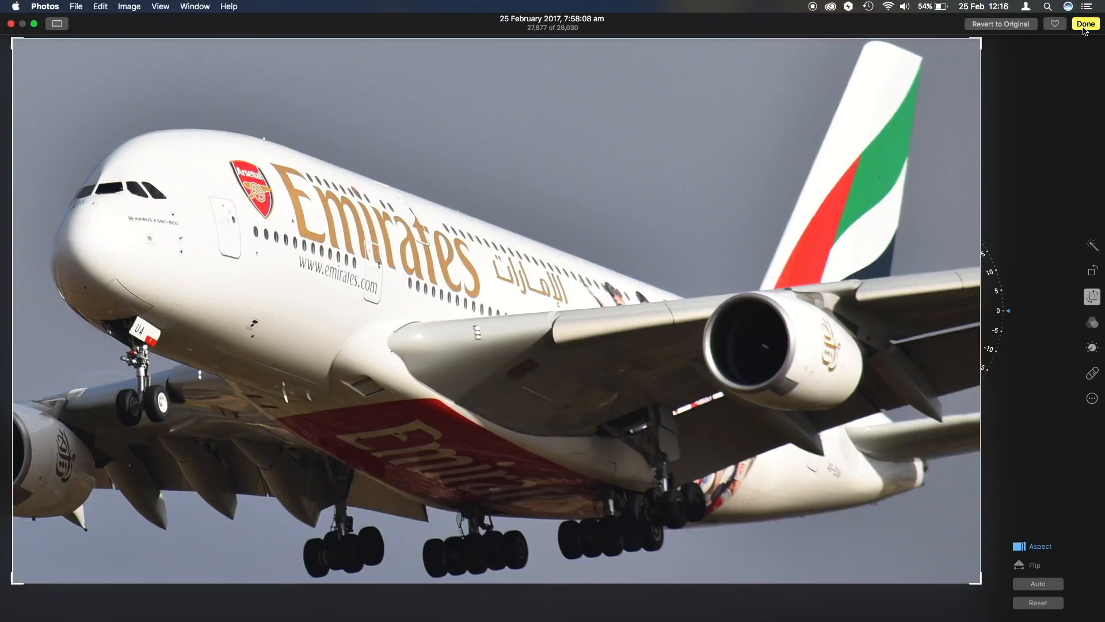
left_click(1086, 24)
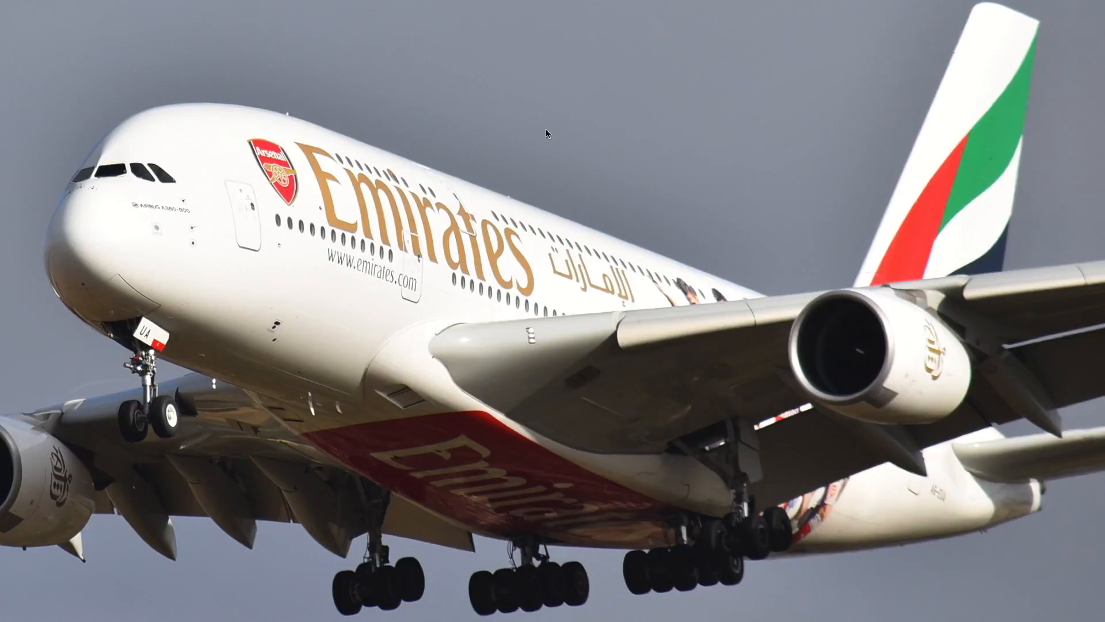
Step: Browse forward through the Emirates A380 photos to the rear fuselage close-up showing all five Arsenal players and A6-EUA
key("Right")
key("Right")
key("Right")
key("Right")
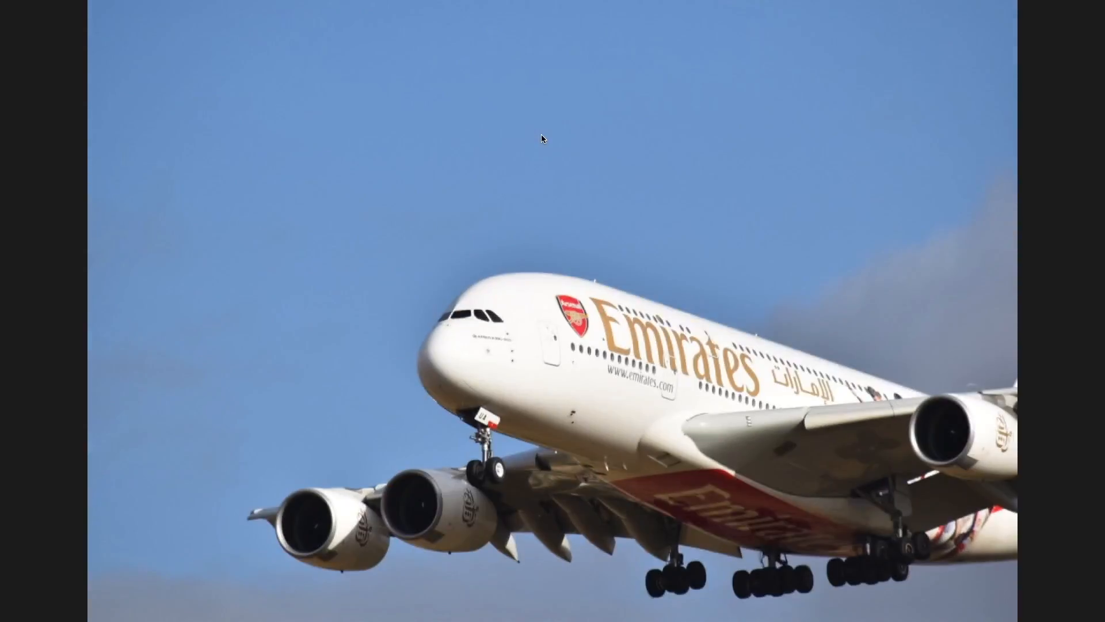
key("Right")
key("Right")
key("Right")
key("Right")
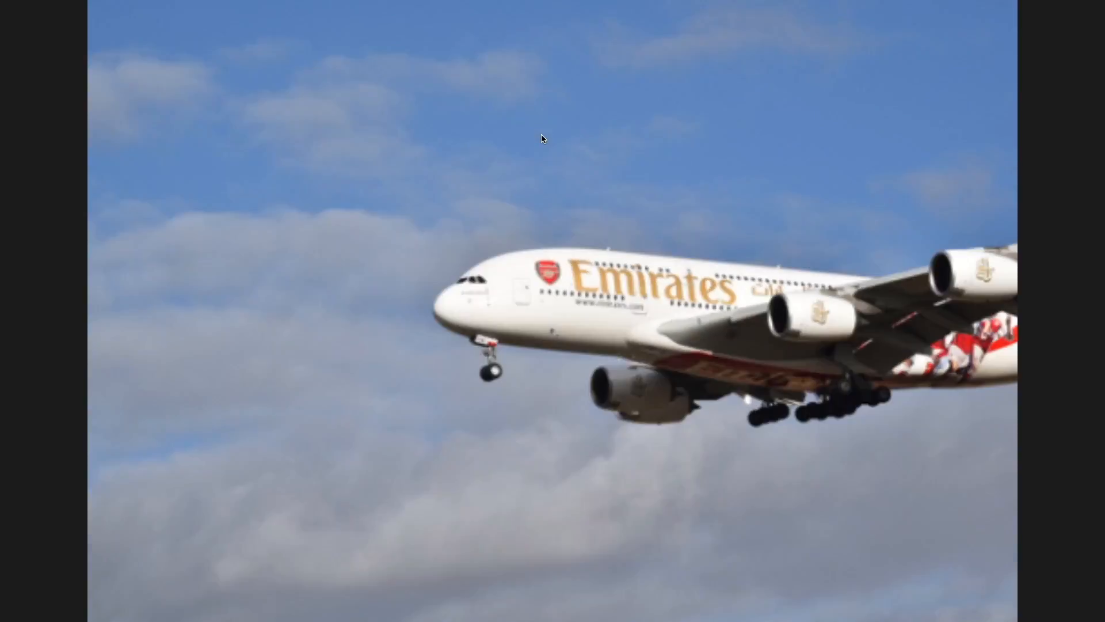
key("Right")
key("Right")
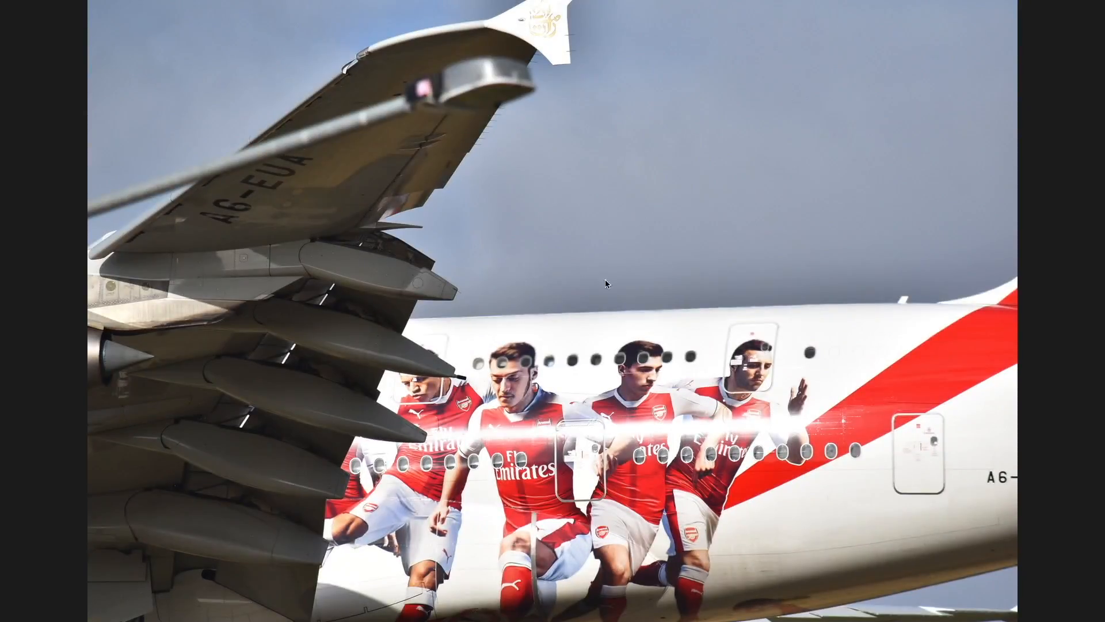
key("Right")
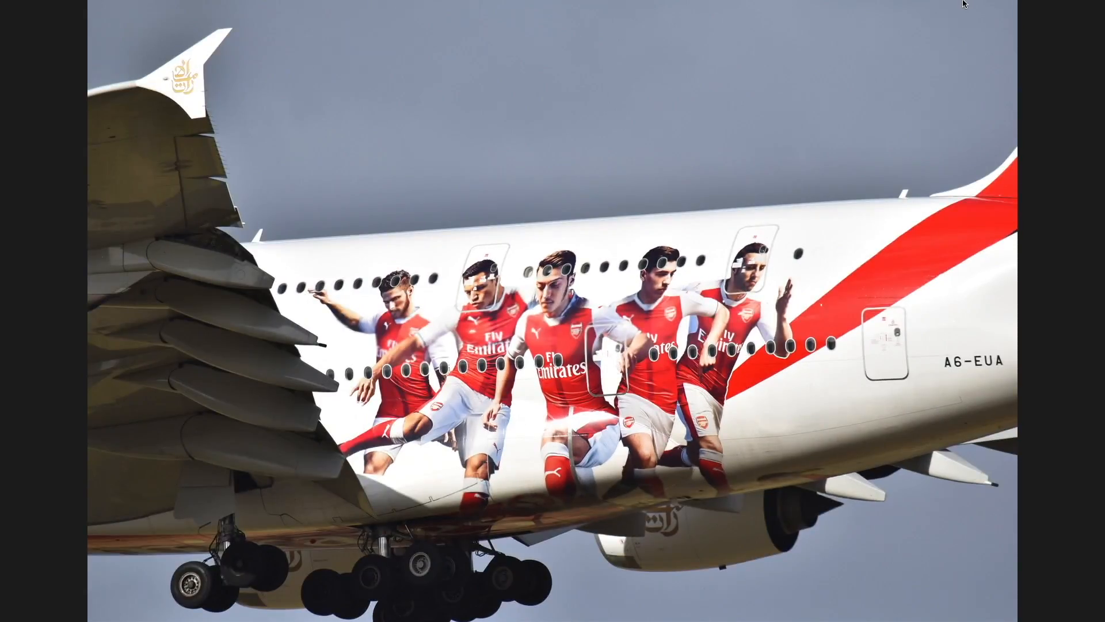
Step: Crop the livery close-up at 16:9 around the five Arsenal players, leaving out the A6-EUA registration, and save the edit
mouse_move(960, 35)
left_click(1048, 23)
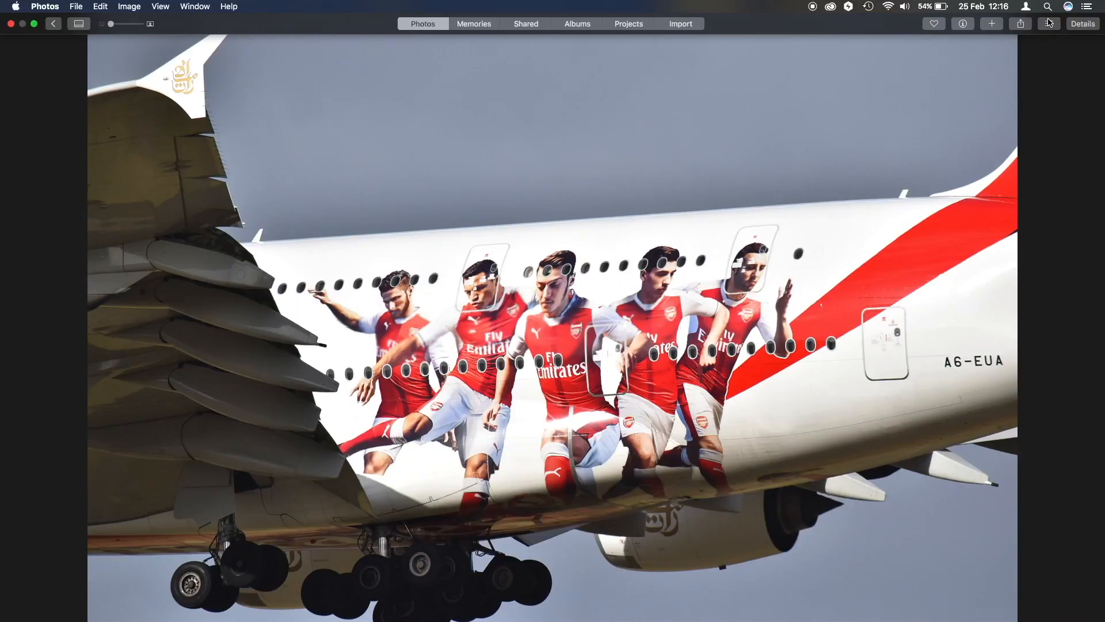
left_click(1092, 286)
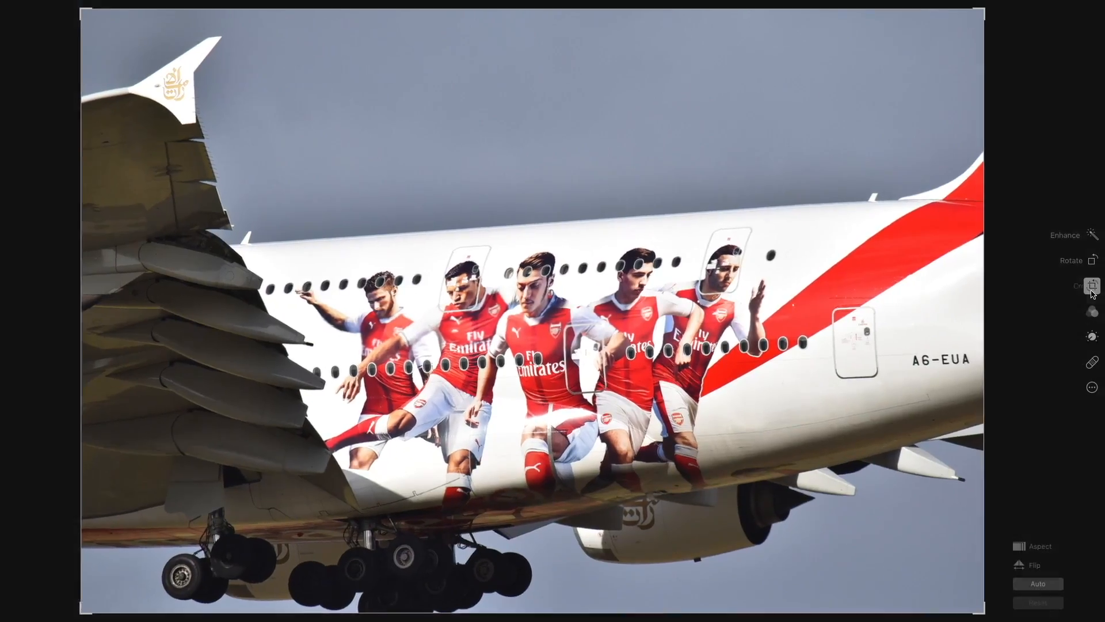
left_click(1026, 545)
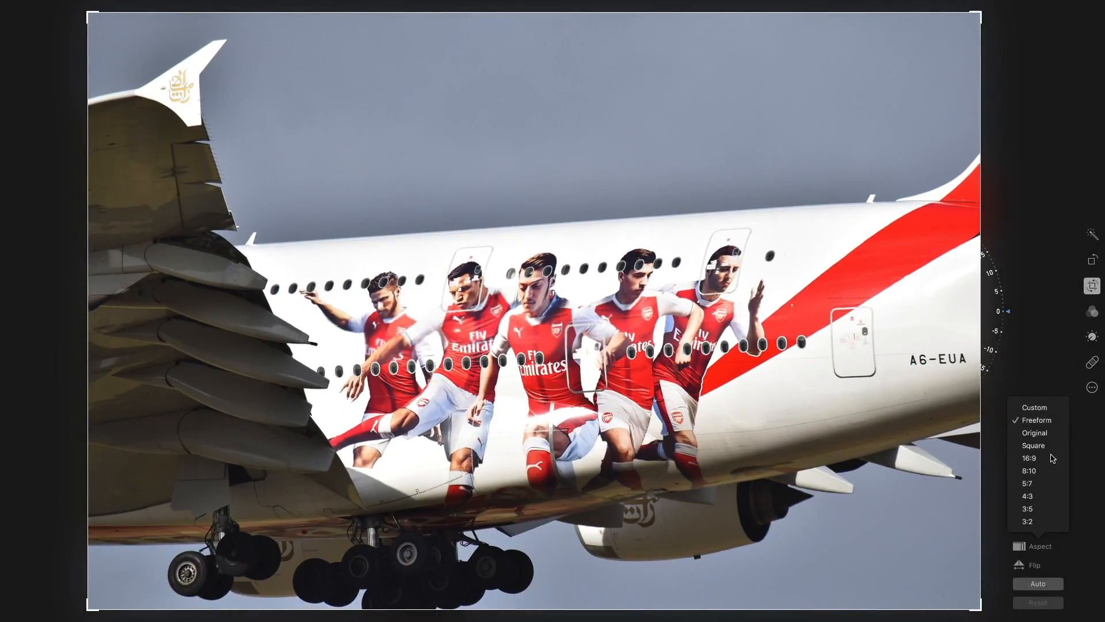
left_click(1050, 458)
left_click_drag(14, 36, 234, 183)
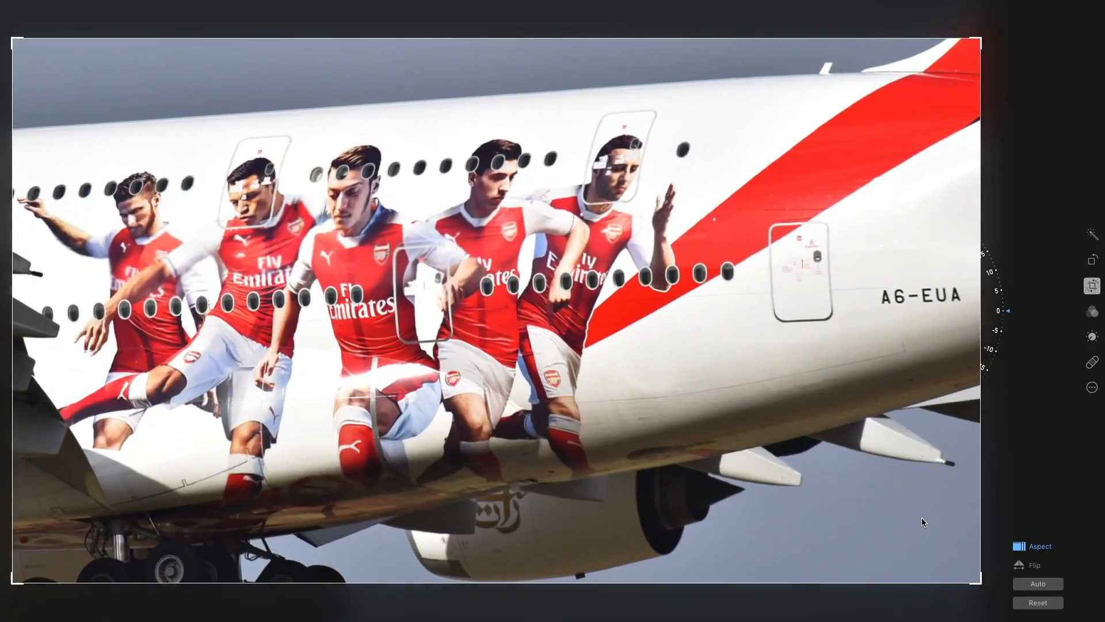
left_click_drag(981, 584, 856, 538)
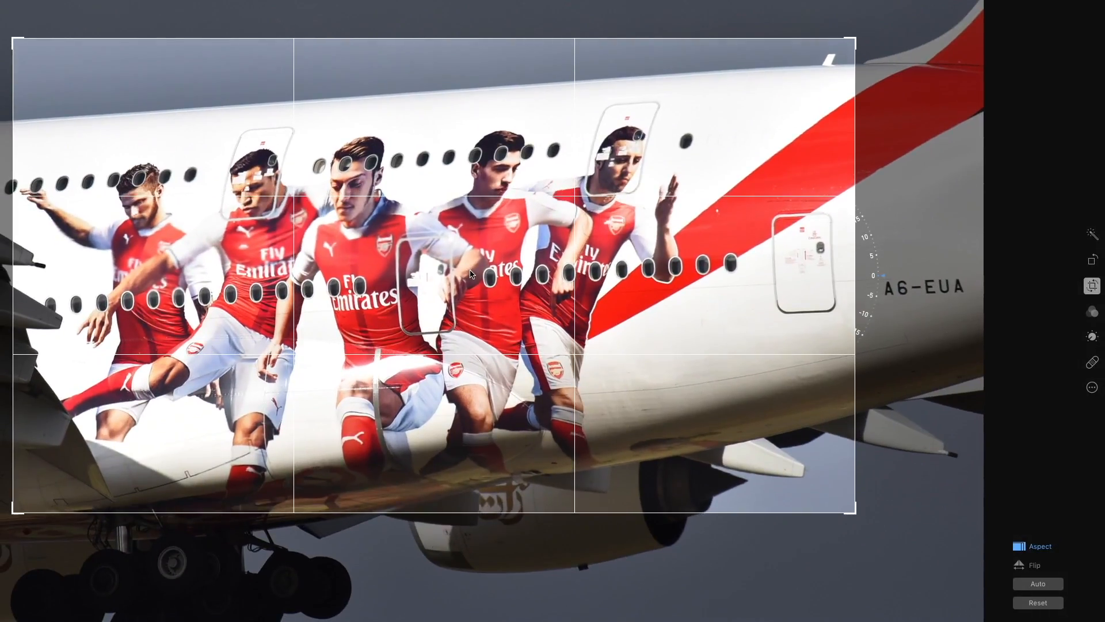
left_click(1083, 23)
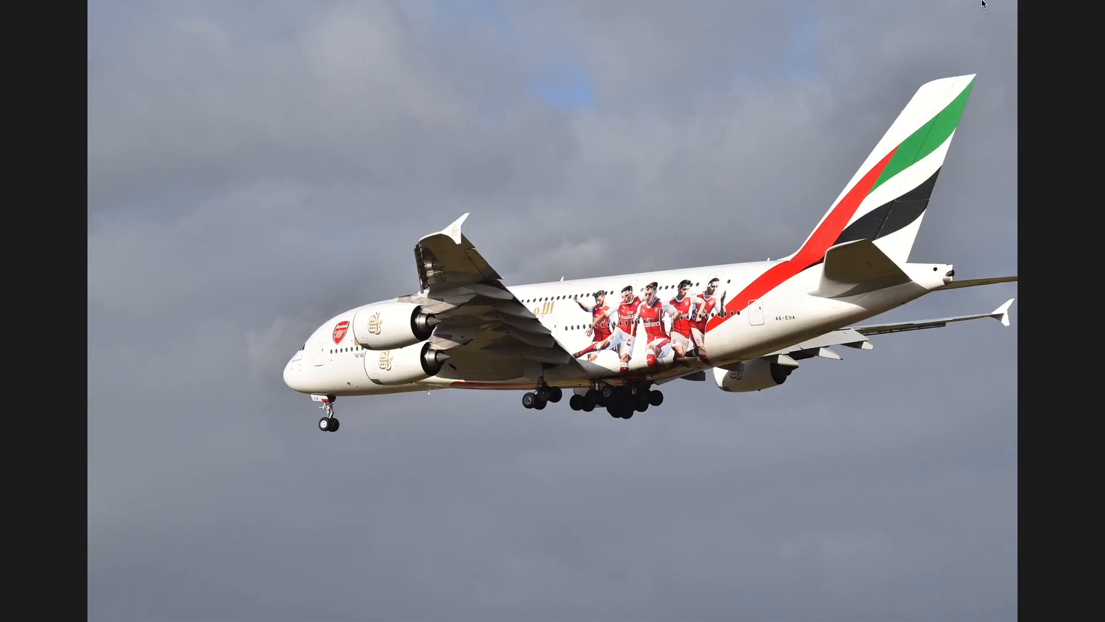
Step: Crop the side-view Emirates A380 photo at 16:9 closely around the whole aircraft, rotate it slightly clockwise, and save the edit
mouse_move(984, 3)
left_click(1049, 23)
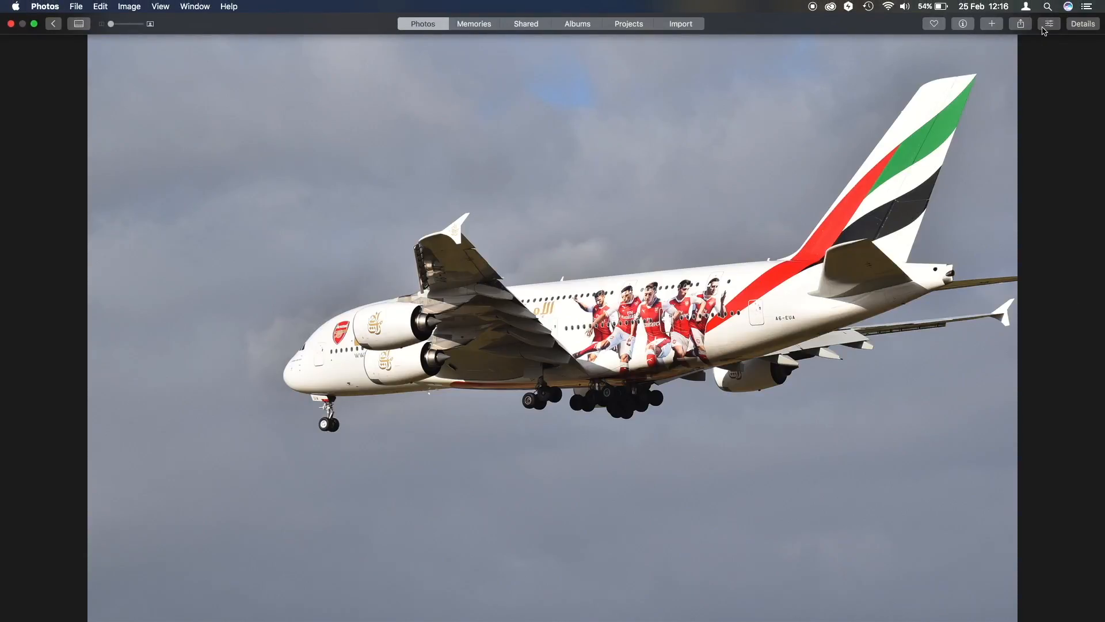
left_click(1091, 285)
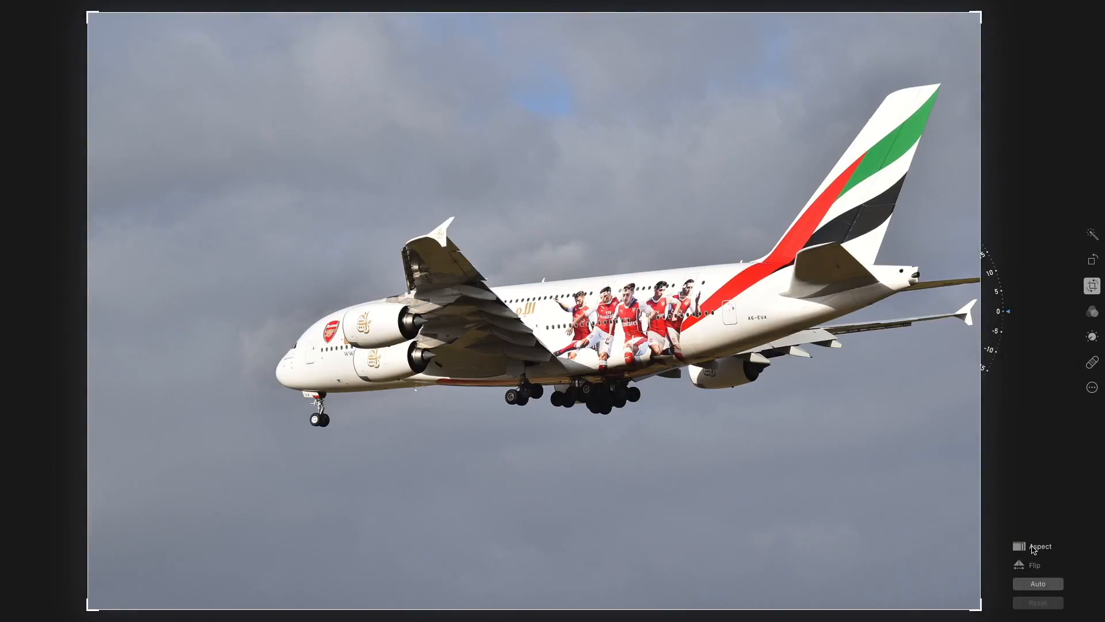
left_click(1033, 546)
left_click(1029, 457)
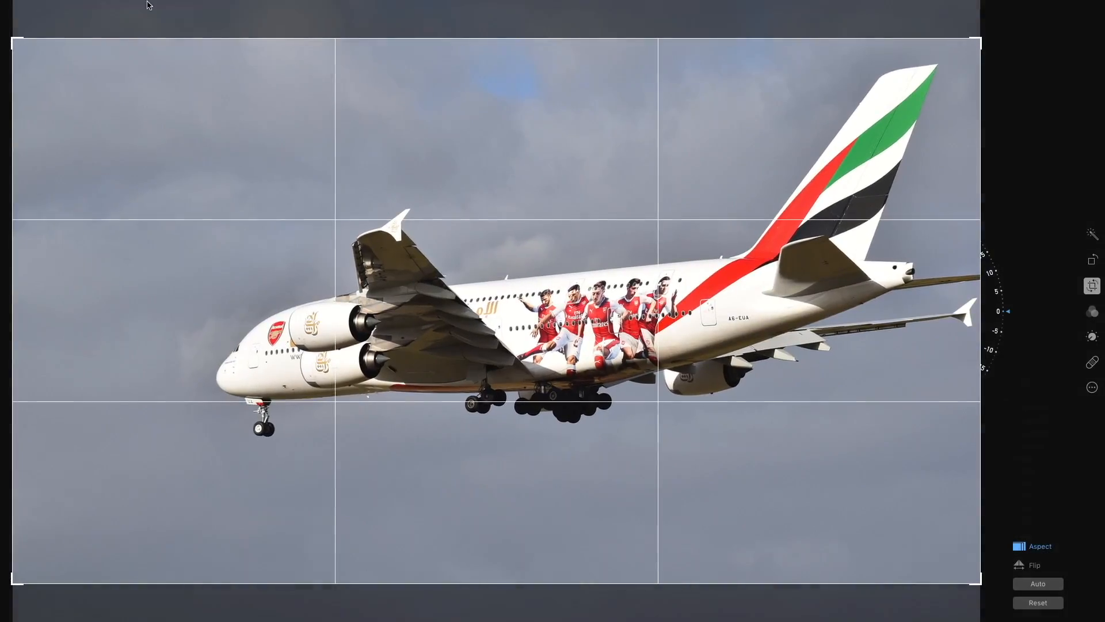
left_click_drag(19, 41, 158, 121)
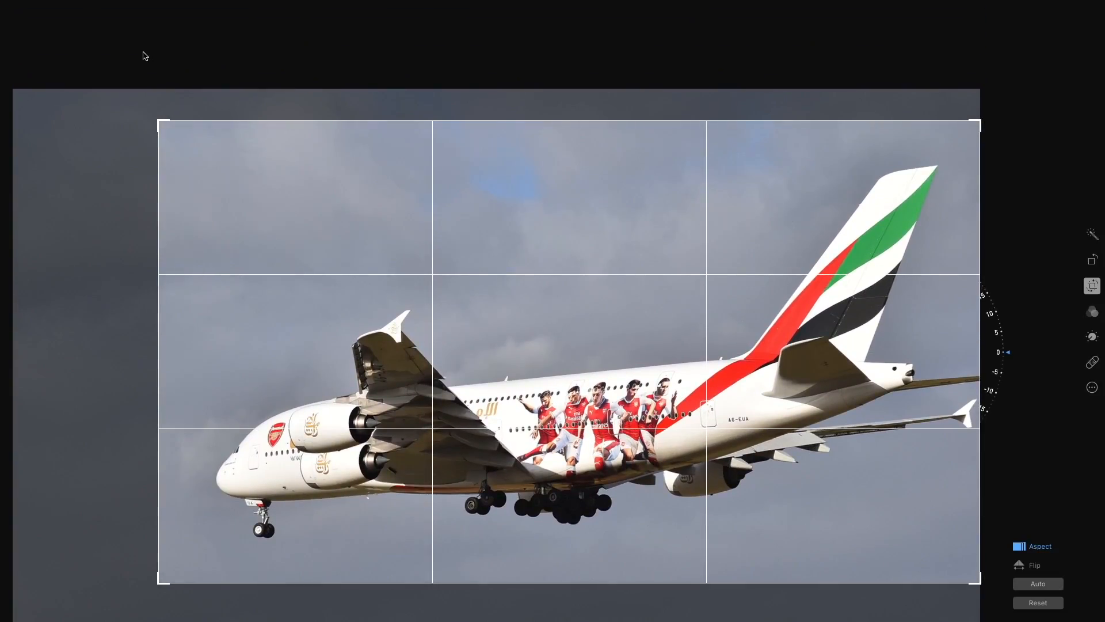
left_click_drag(164, 122, 186, 137)
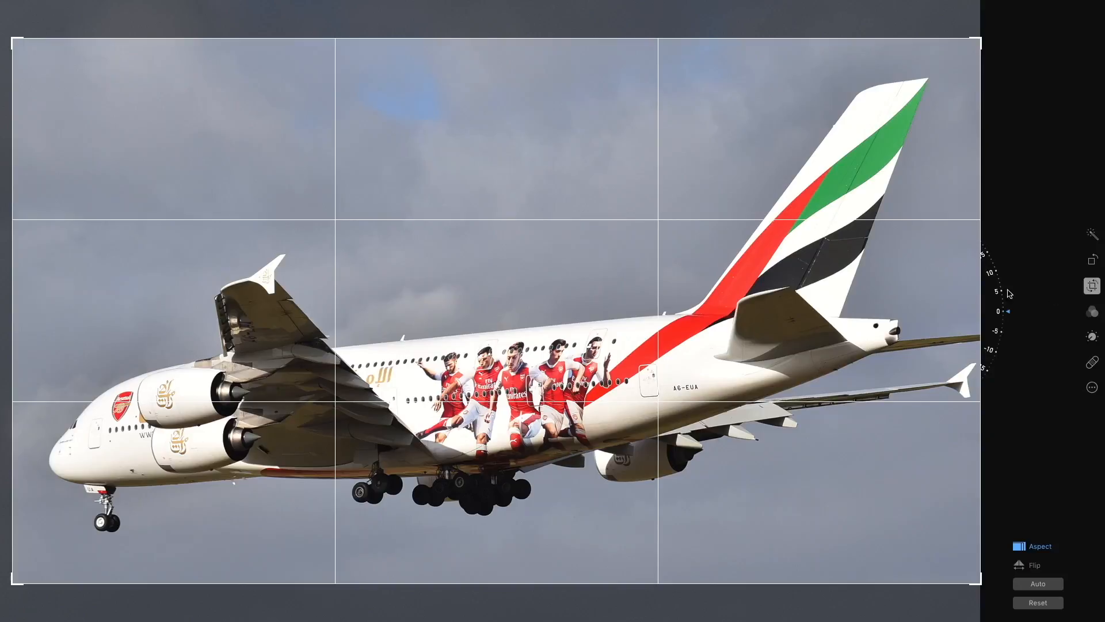
left_click_drag(1004, 317, 1064, 354)
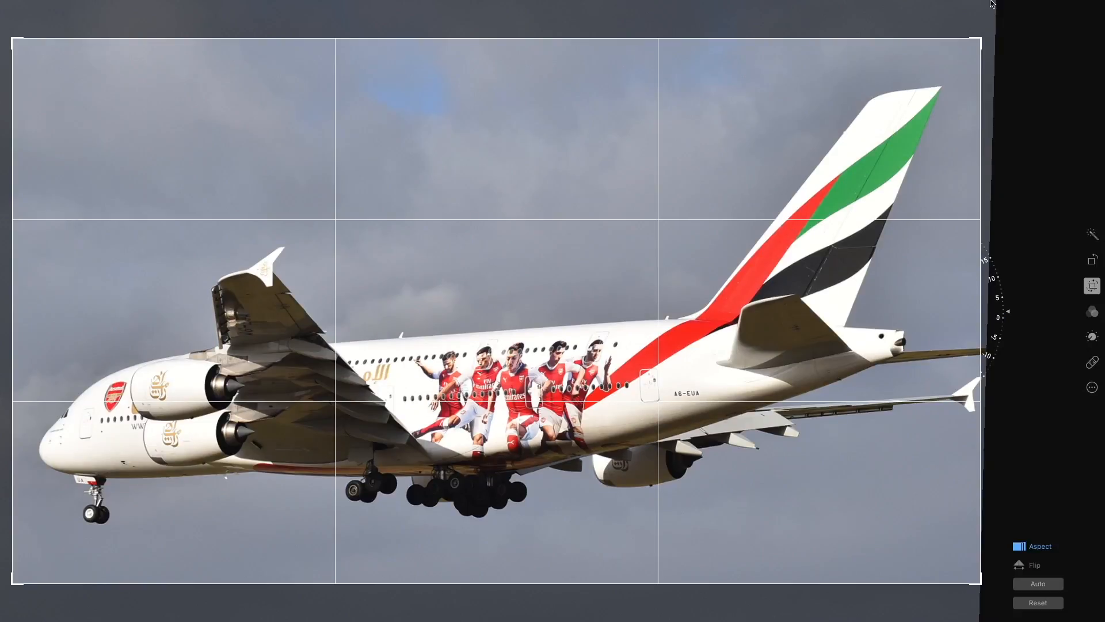
left_click(1075, 22)
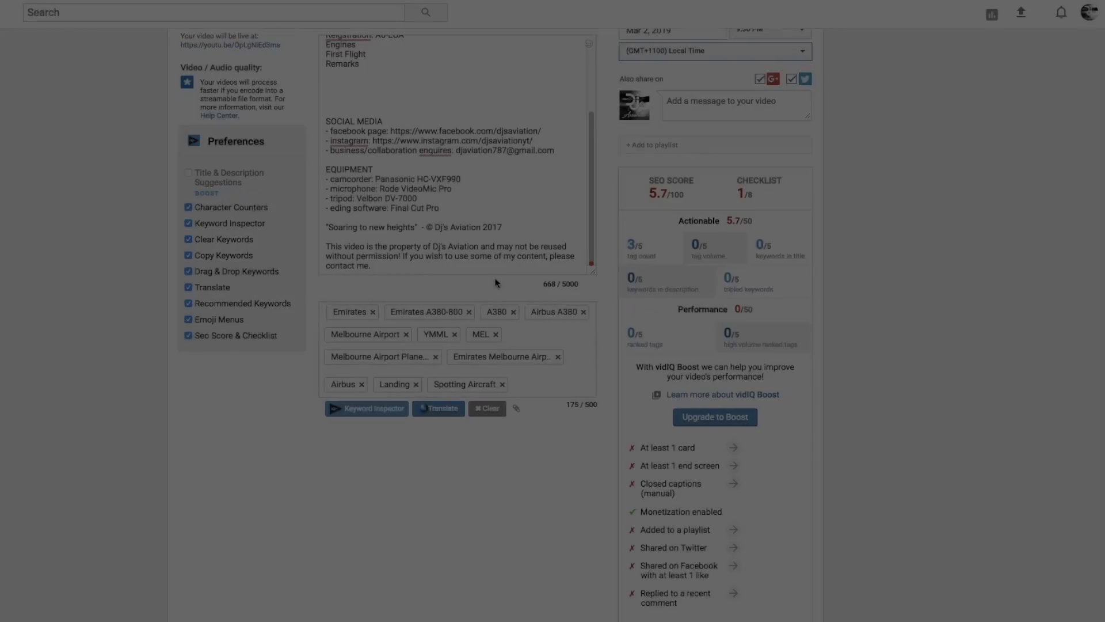
Step: Back on the YouTube upload page, review the description, tags, checklist and custom thumbnail option, returning to the video's basic info
scroll(495, 278, "down", 1)
scroll(495, 278, "up", 3)
scroll(495, 279, "down", 2)
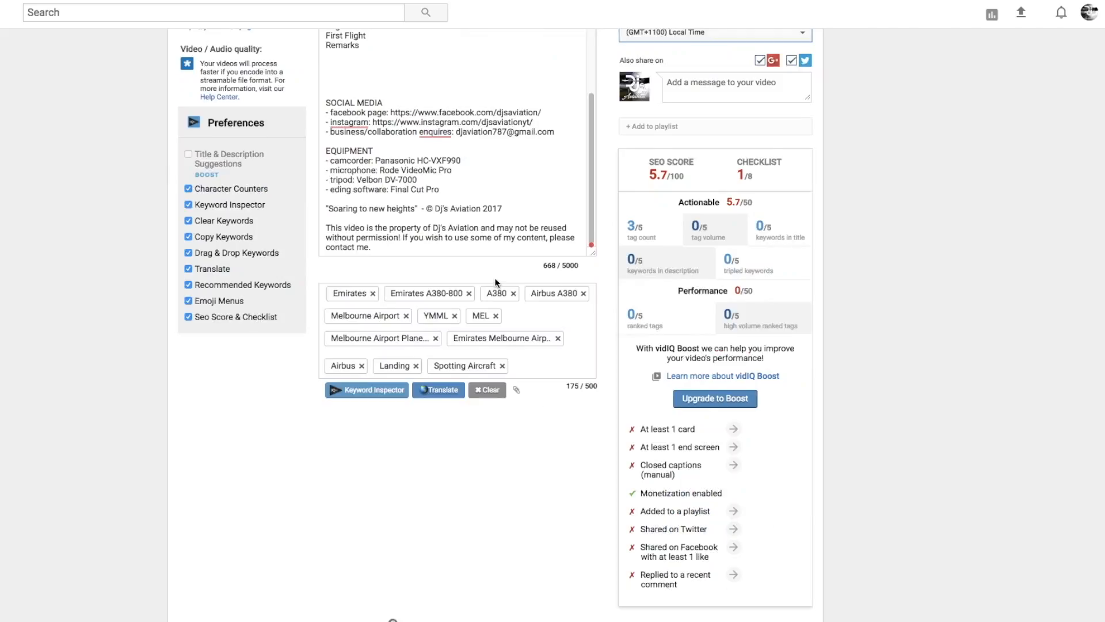
scroll(495, 278, "down", 4)
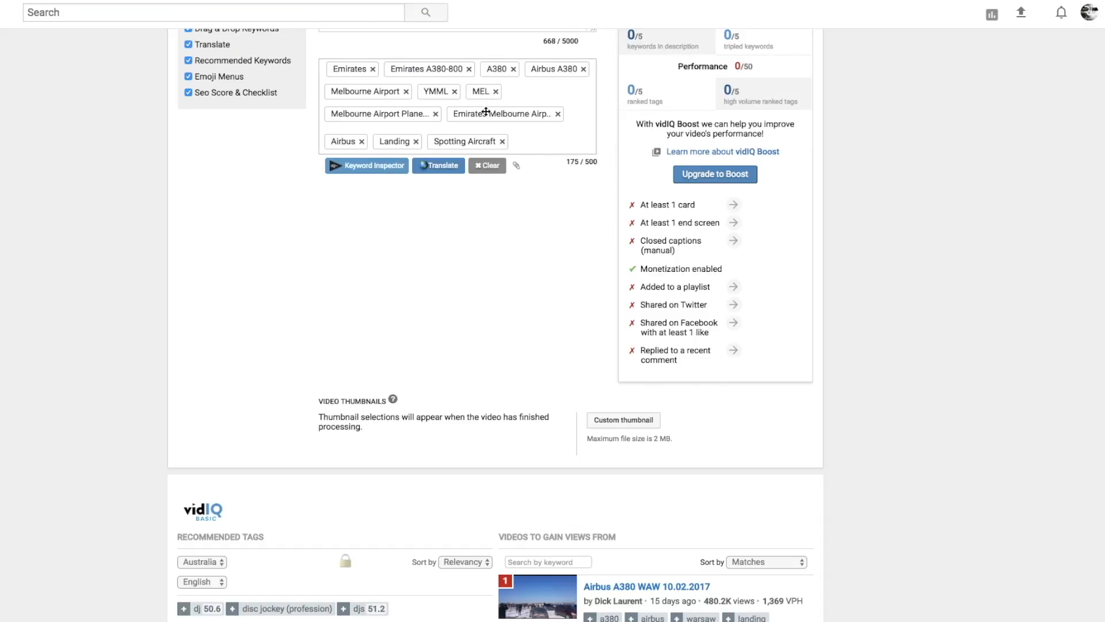
scroll(516, 241, "up", 6)
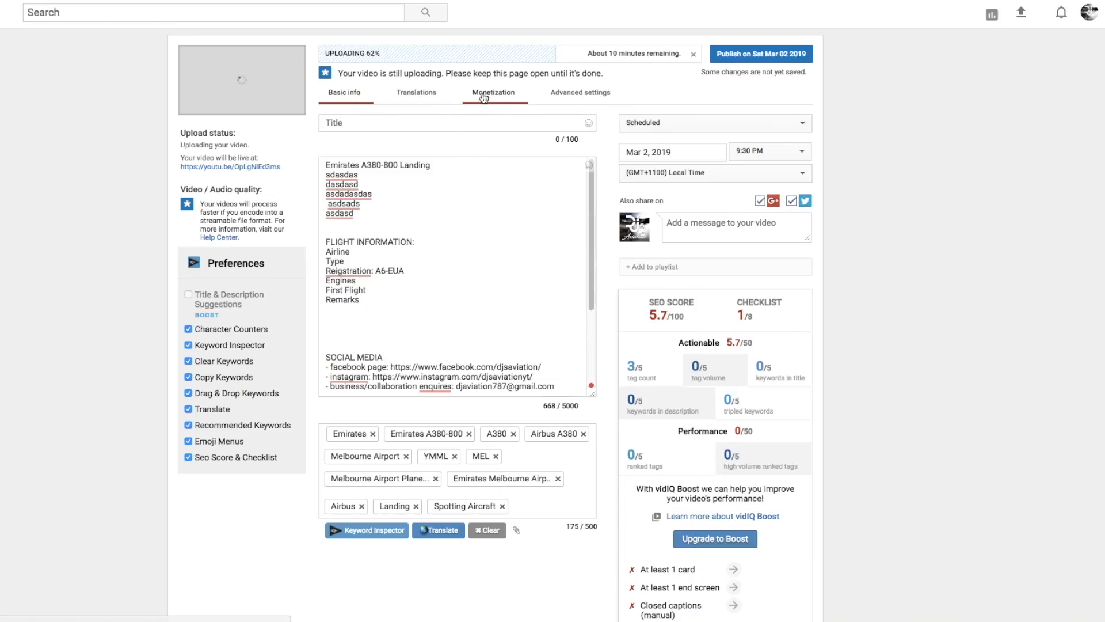